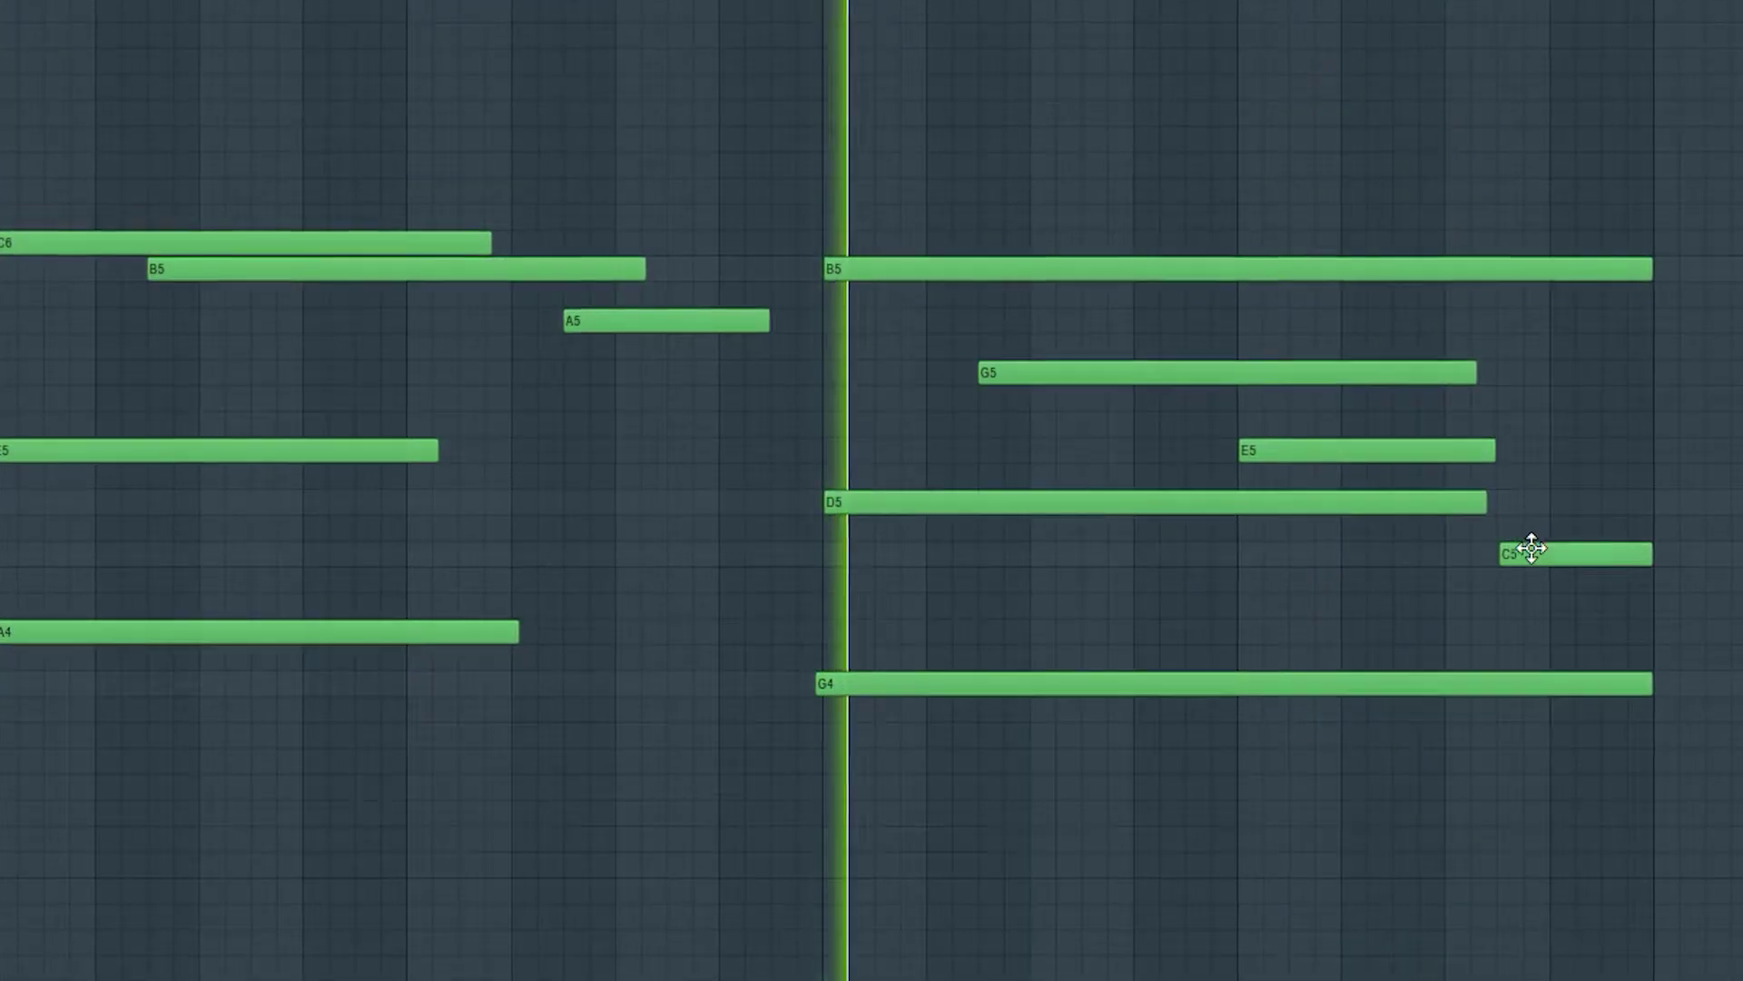
Move the C5 note about one beat earlier and add an A4 note after it at the end of the phrase.
drag(1534, 549, 1429, 553)
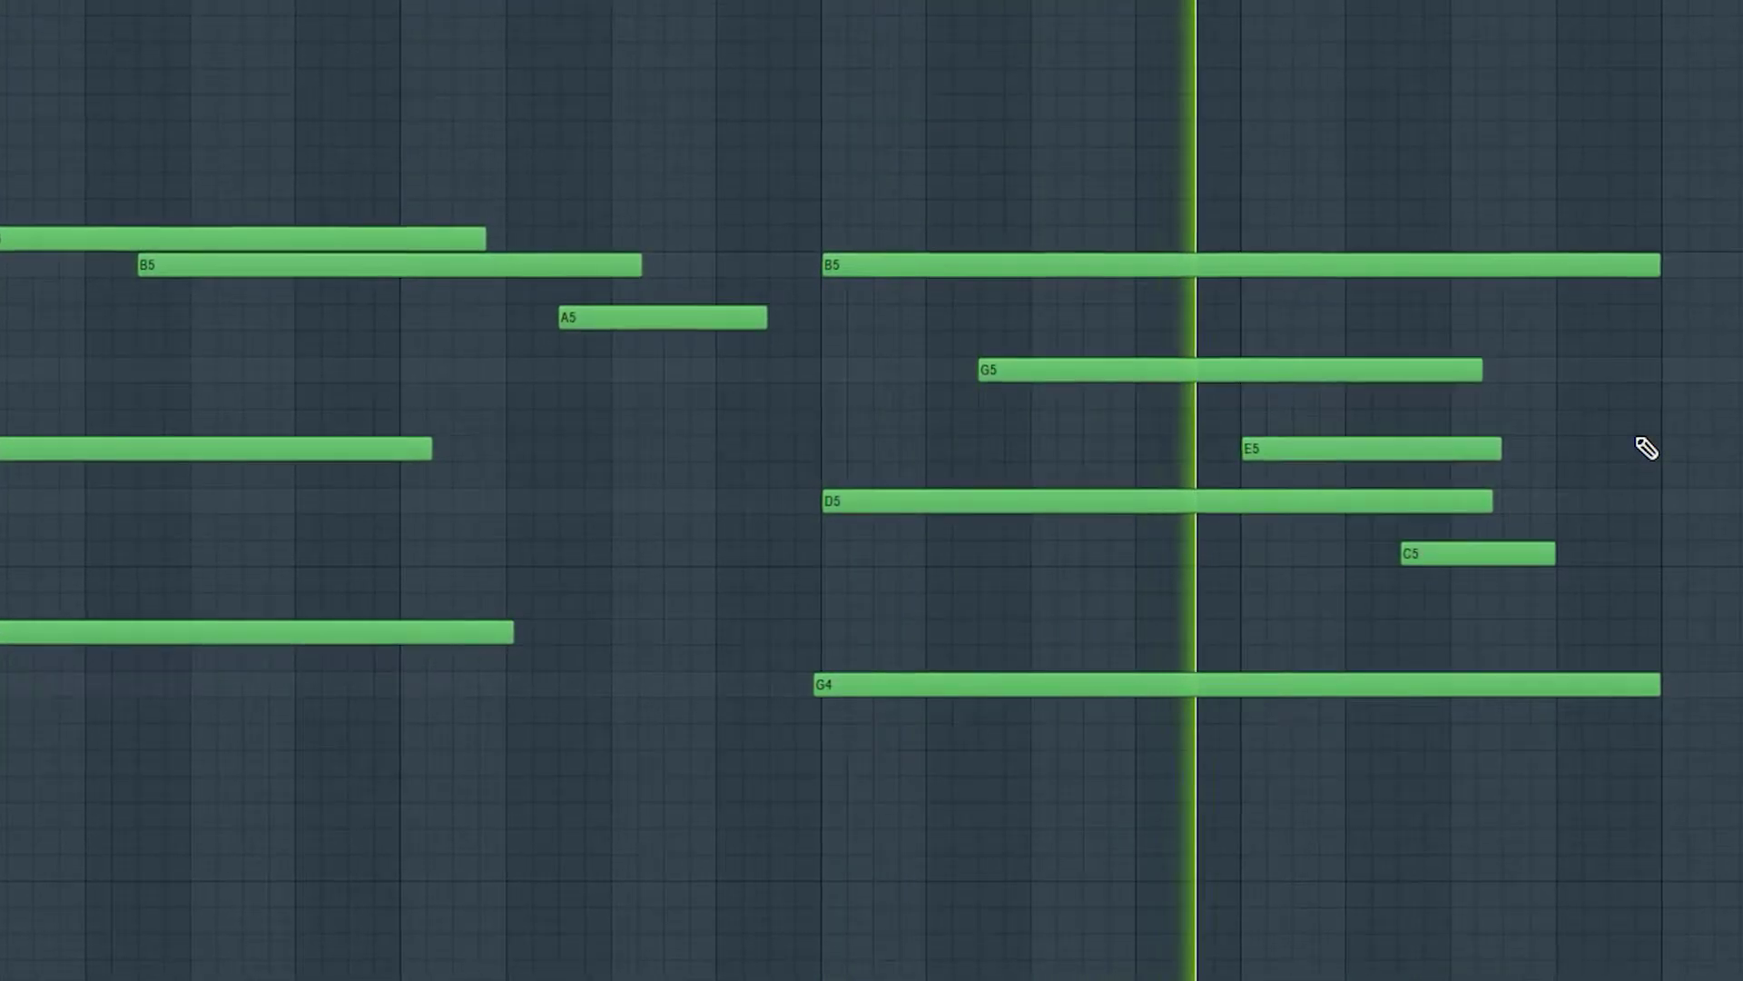
click(1513, 603)
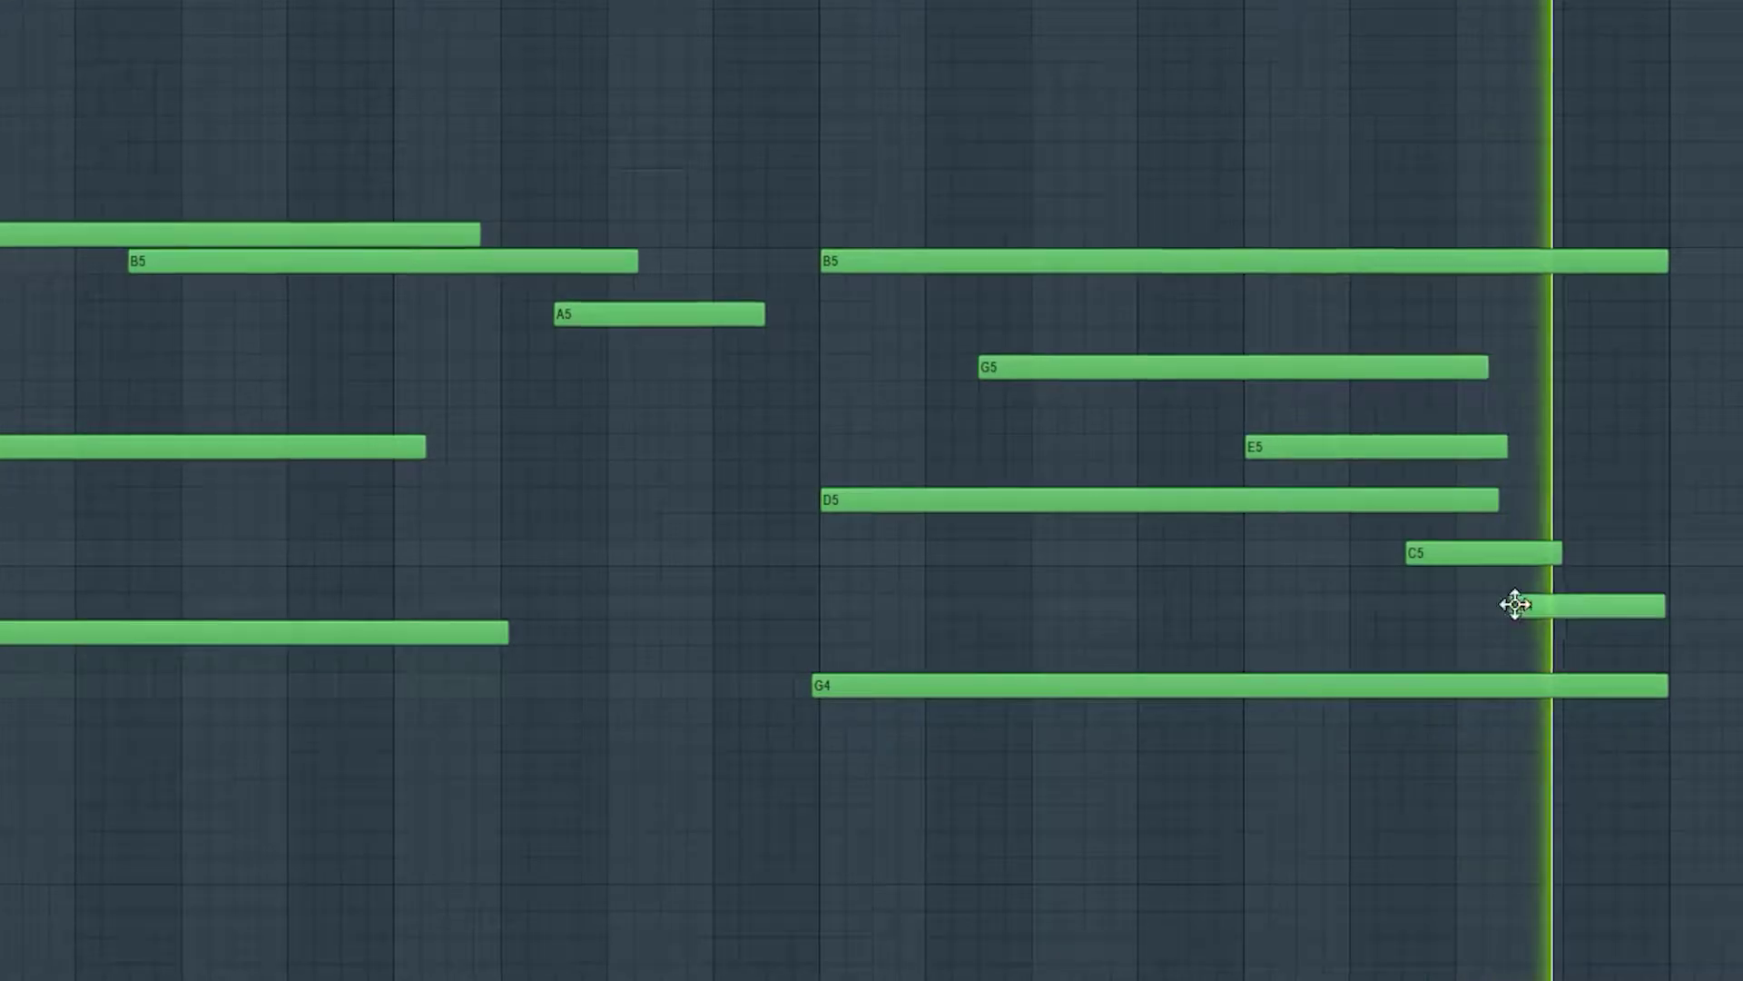
drag(1723, 633, 1702, 639)
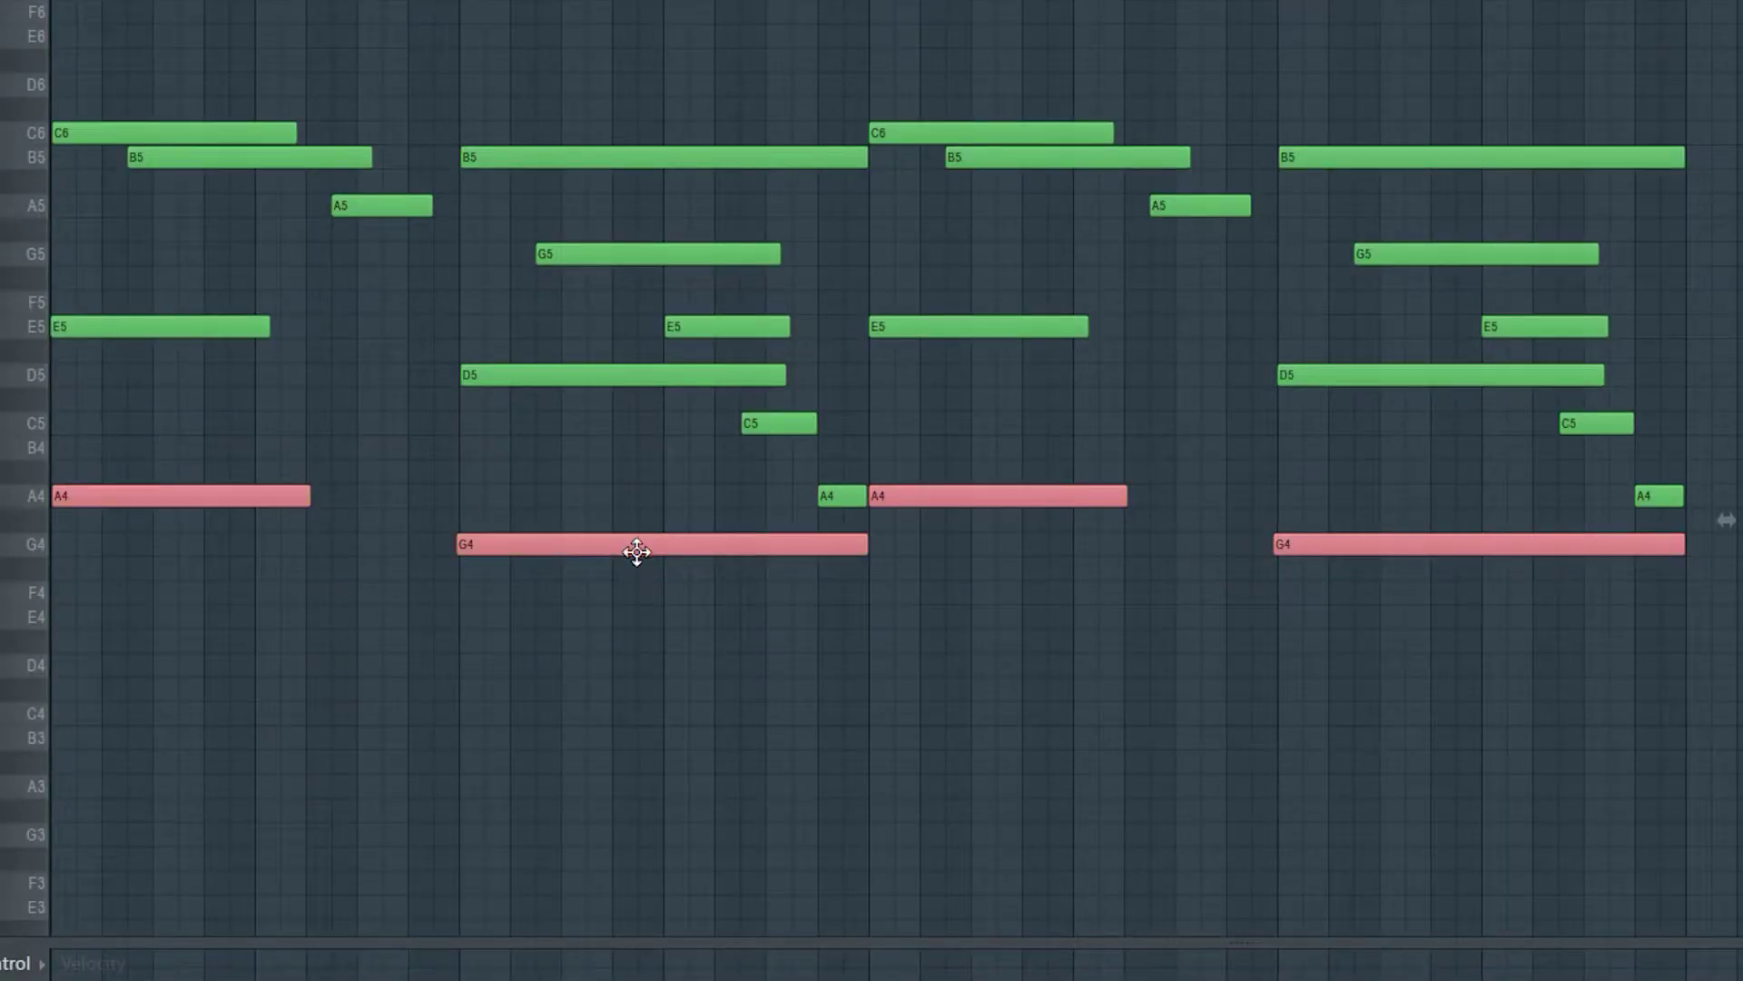
Transpose the selected A4 and G4 bass notes down an octave and strum the chords with slightly reduced start-time strength.
key(ctrl+Down)
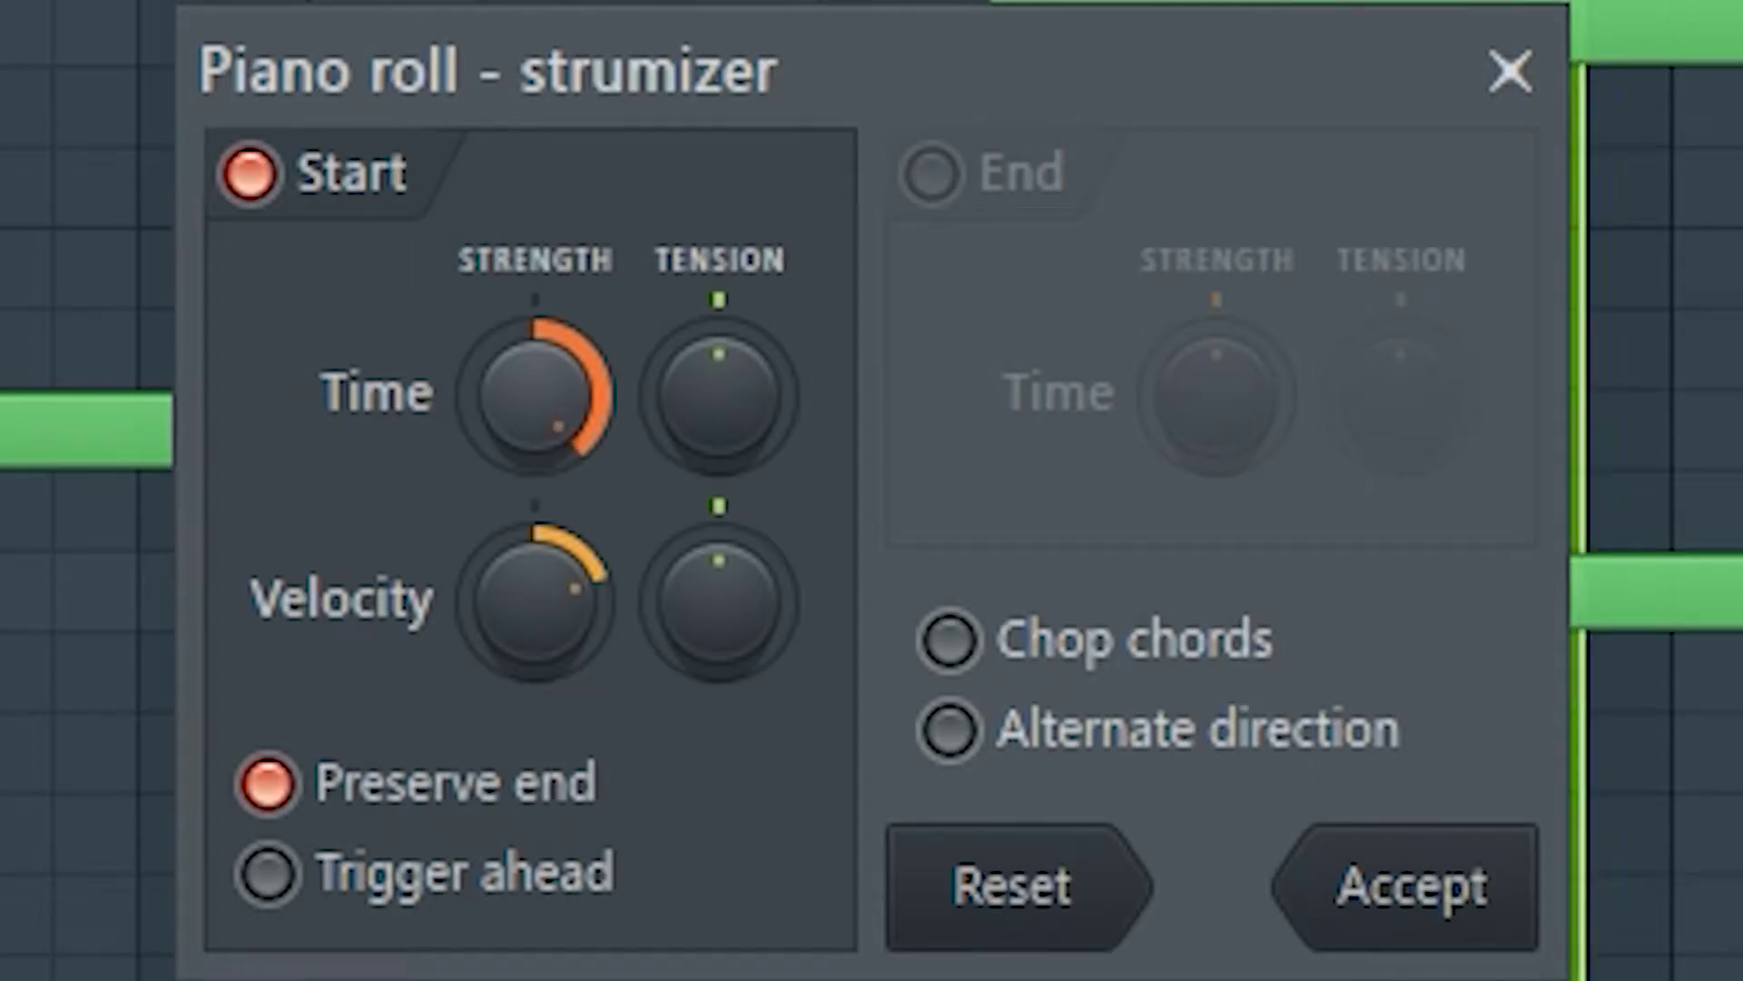
drag(536, 395, 535, 422)
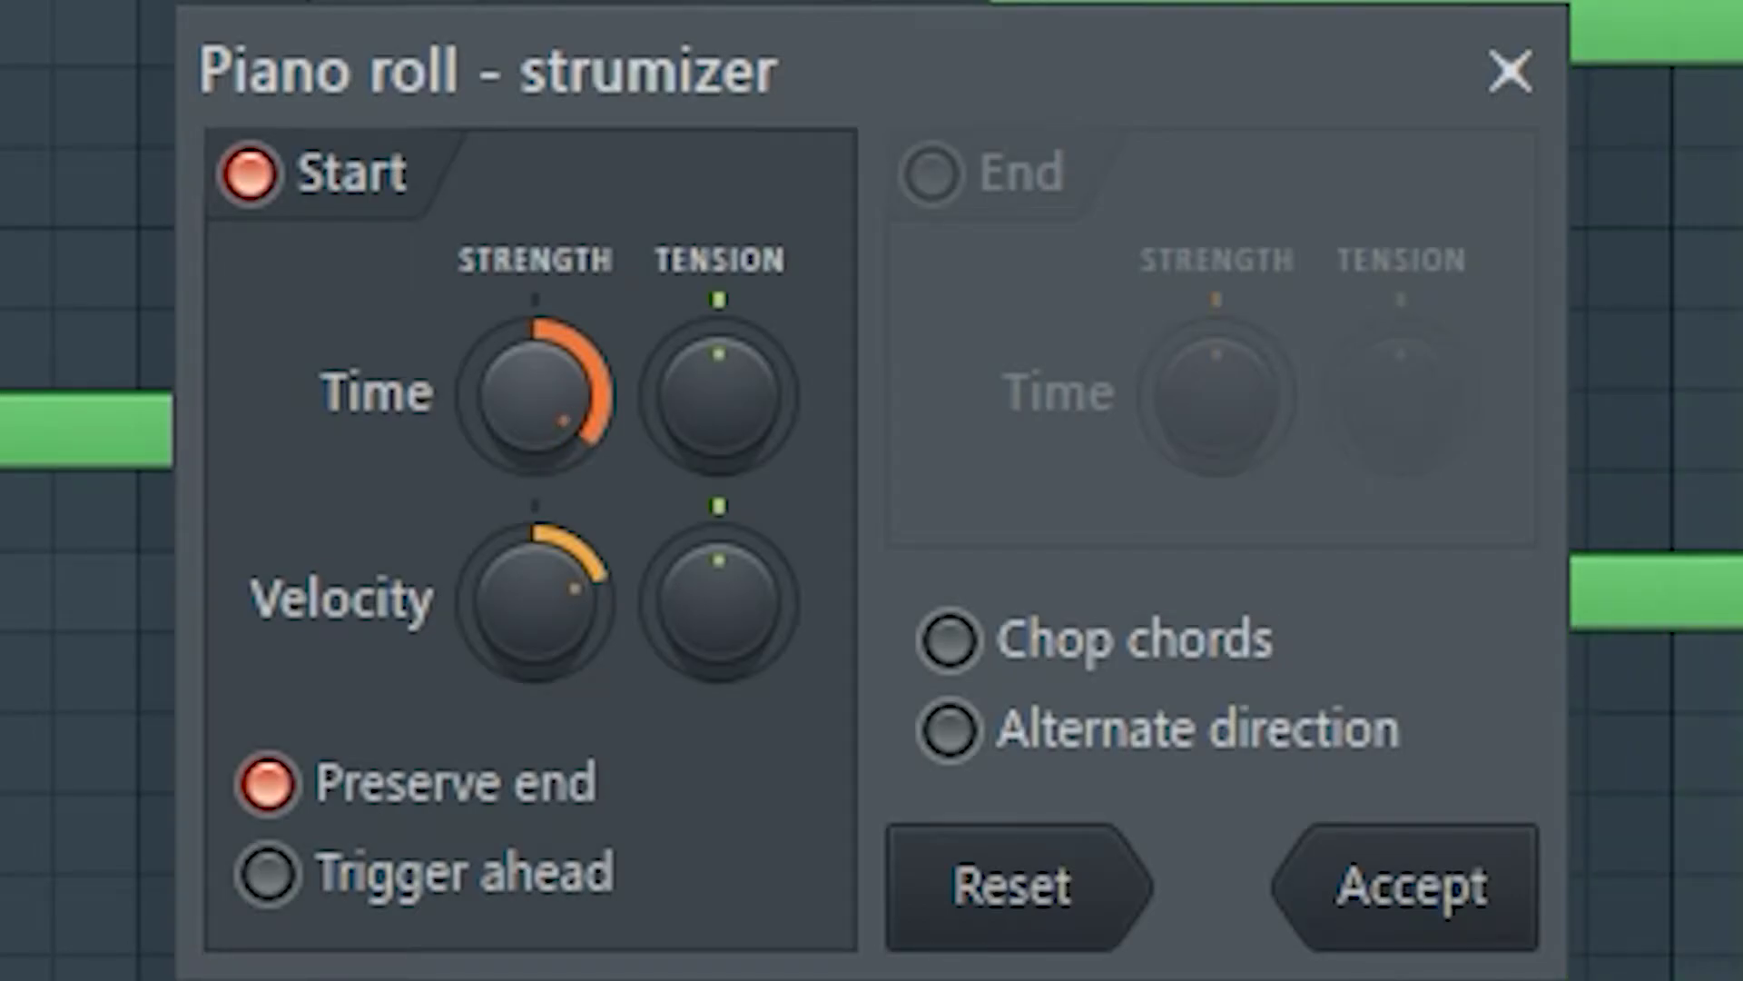
click(1384, 894)
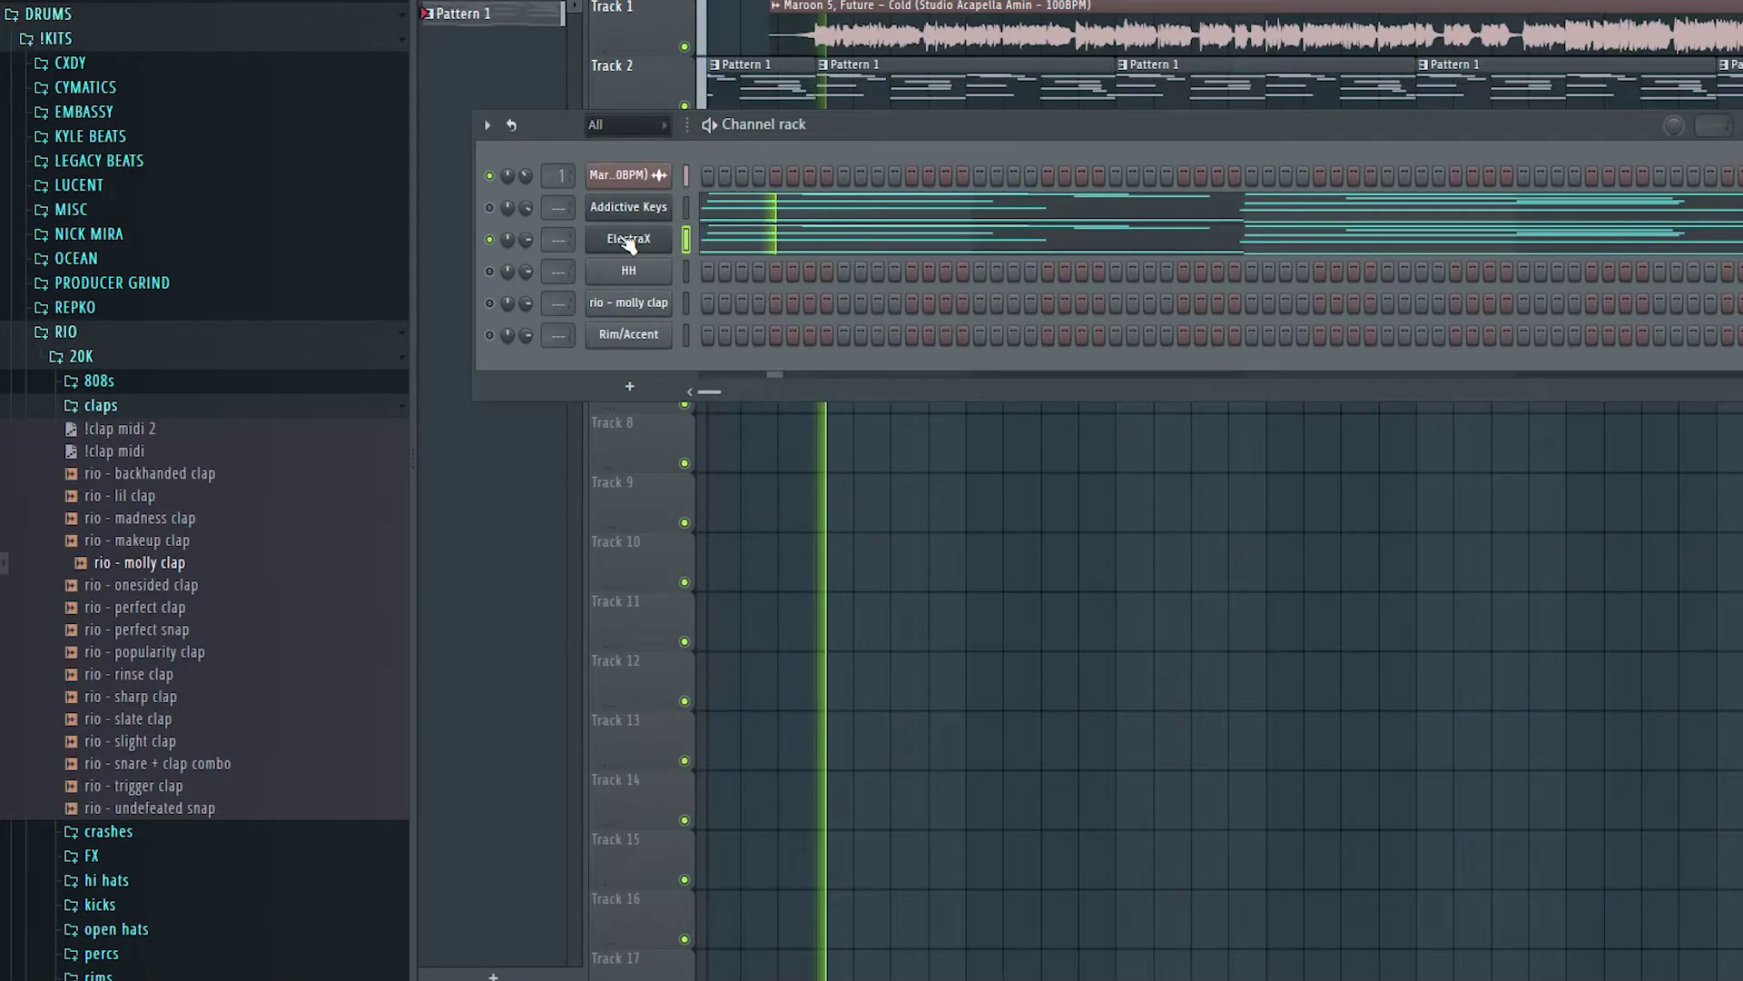
Review the ElectraX synth's HARD AS PAD patch and clone the ElectraX #2 channel.
click(629, 239)
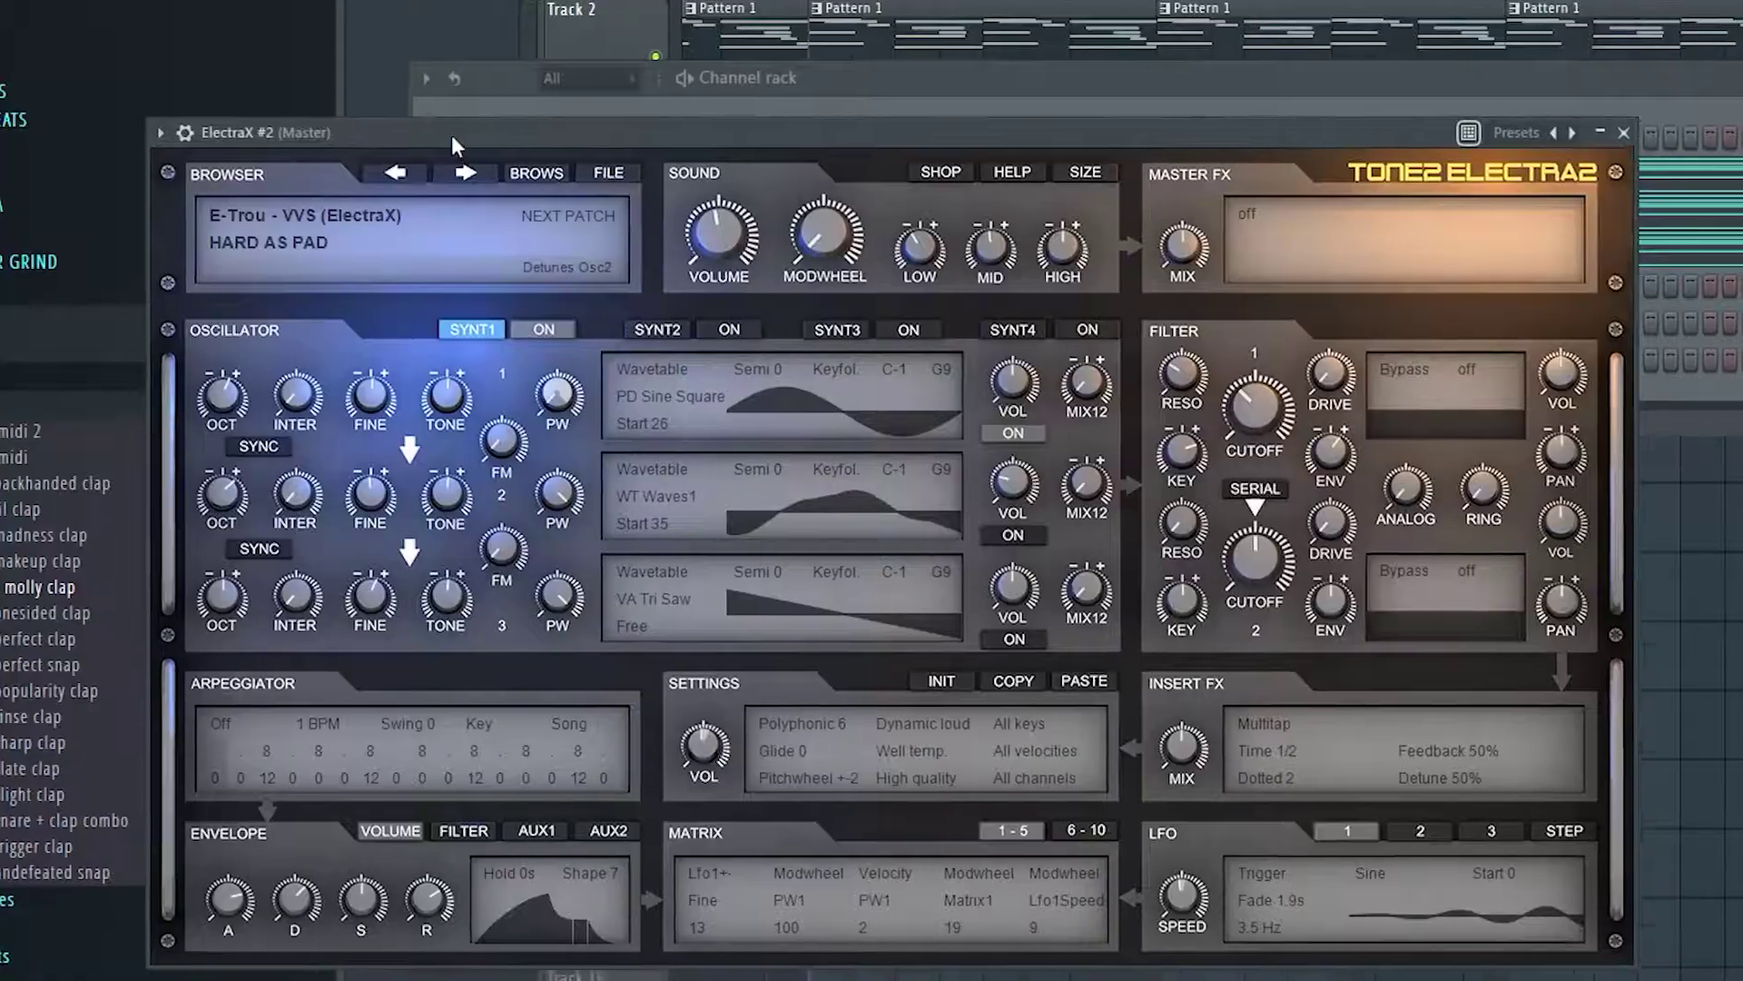
drag(451, 135, 471, 90)
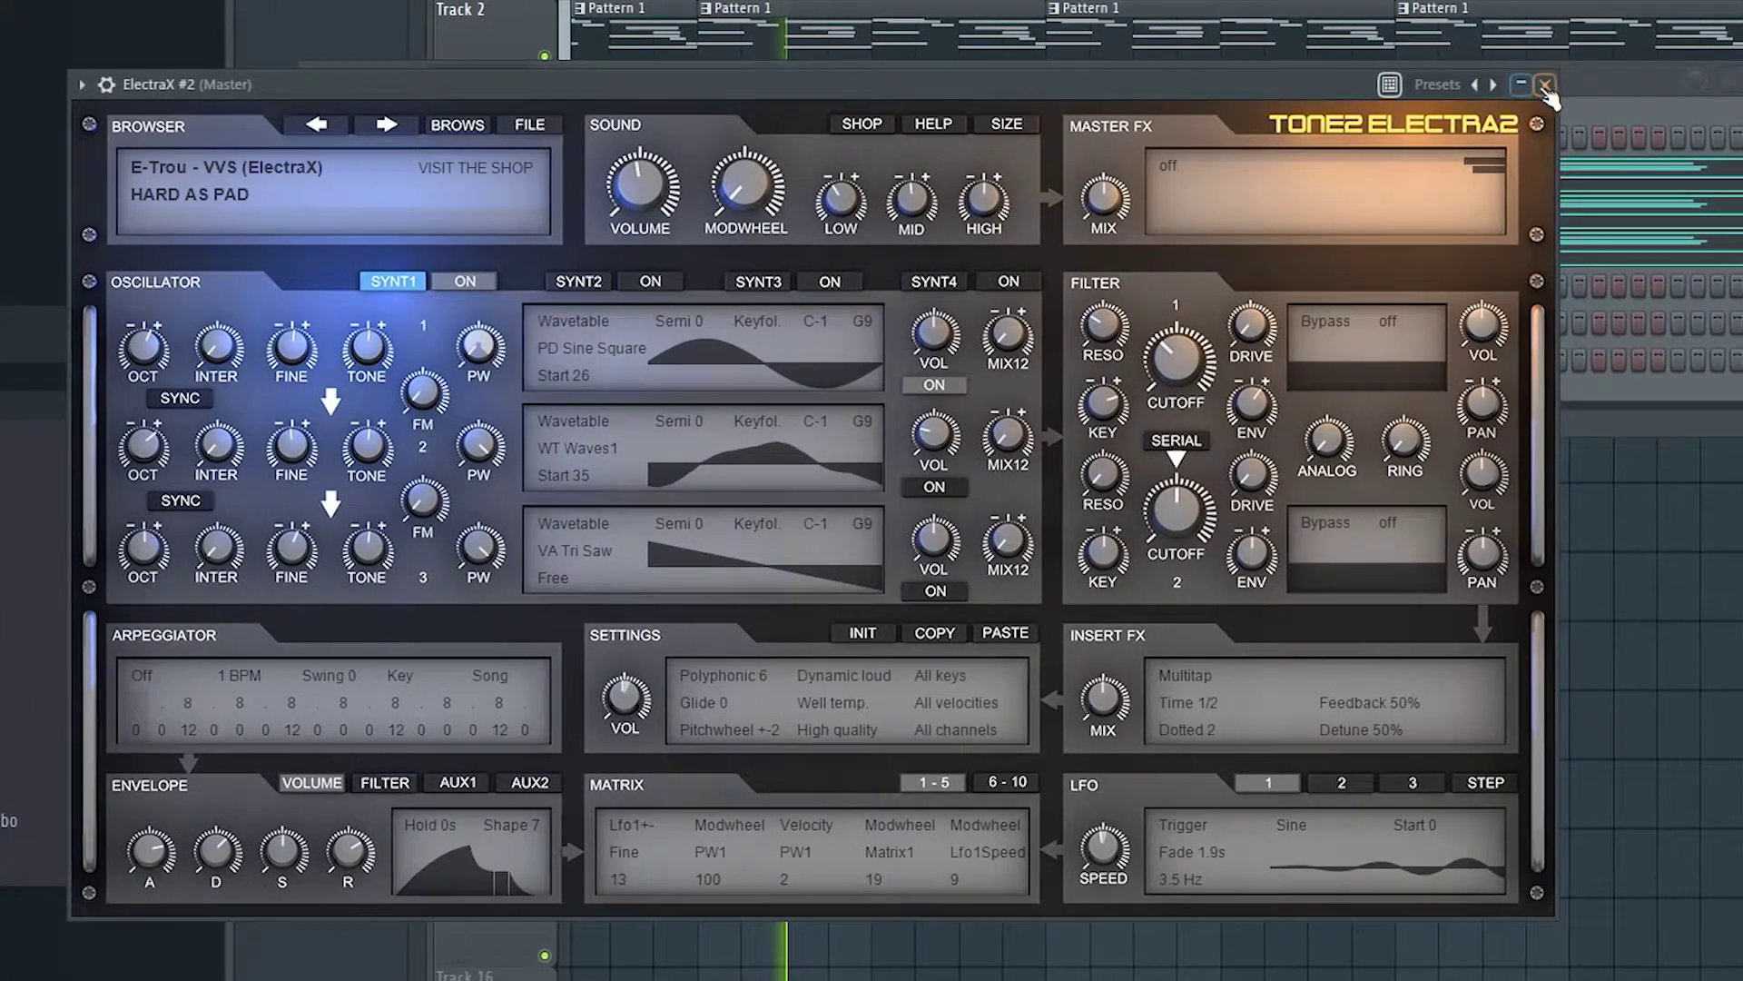
click(1535, 85)
right_click(474, 247)
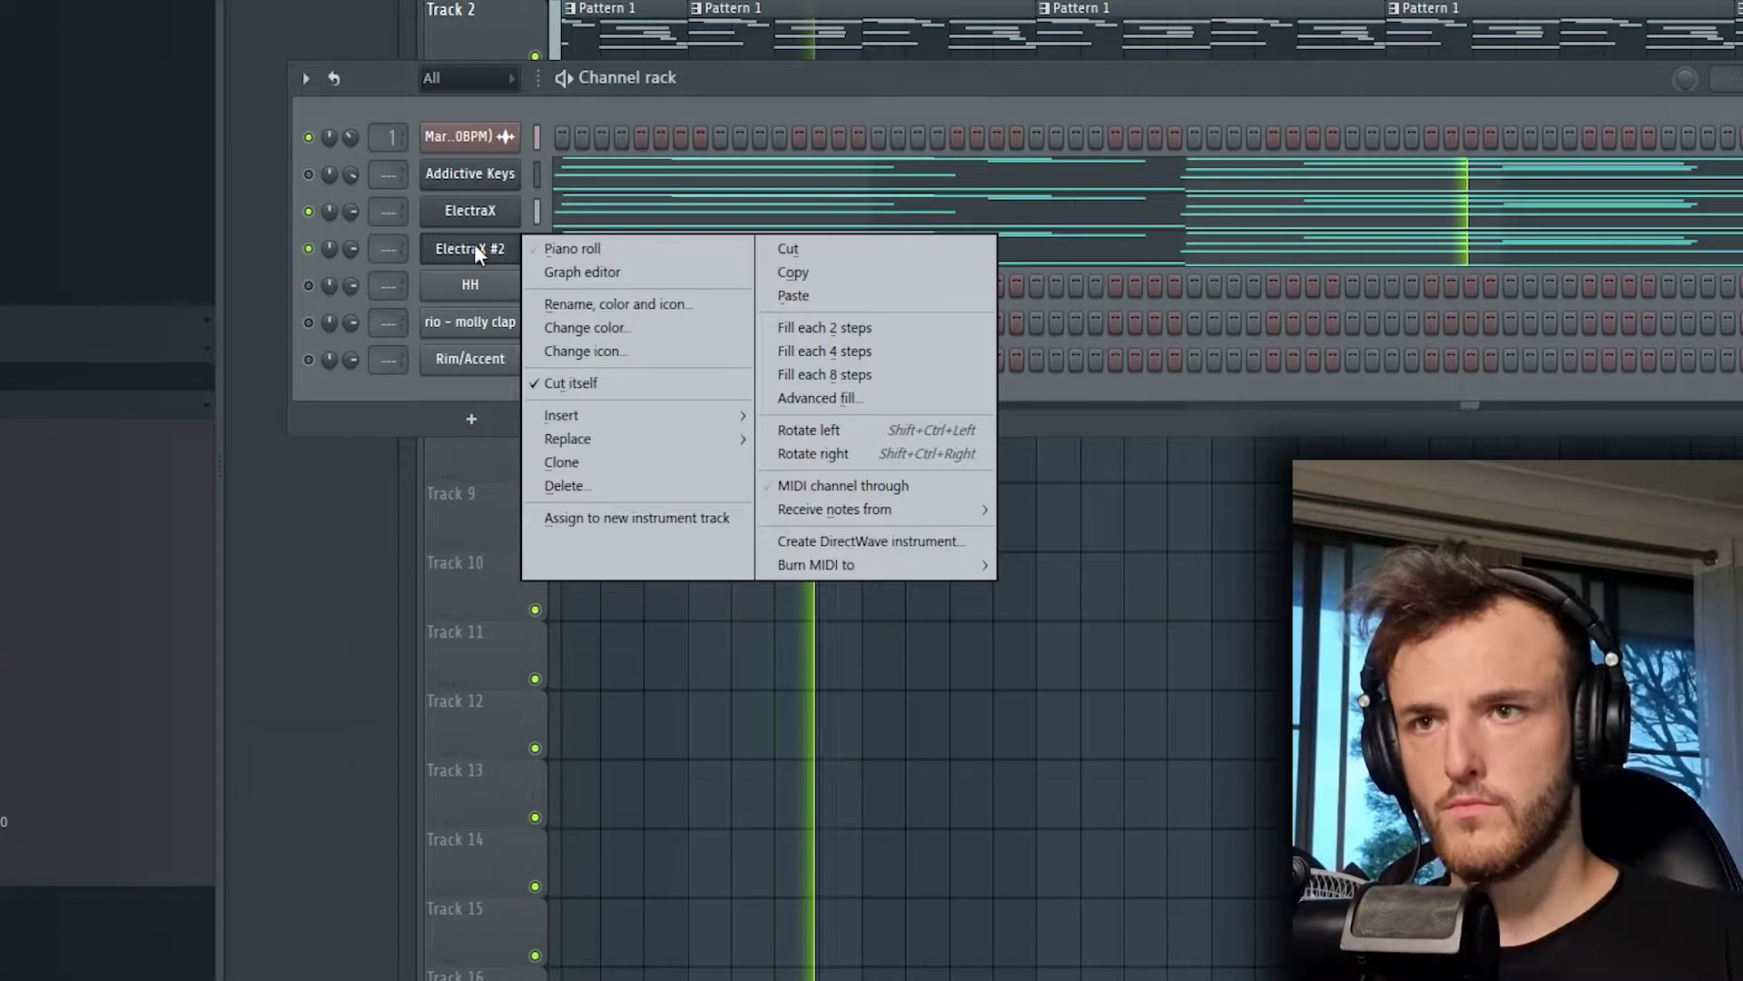
click(561, 462)
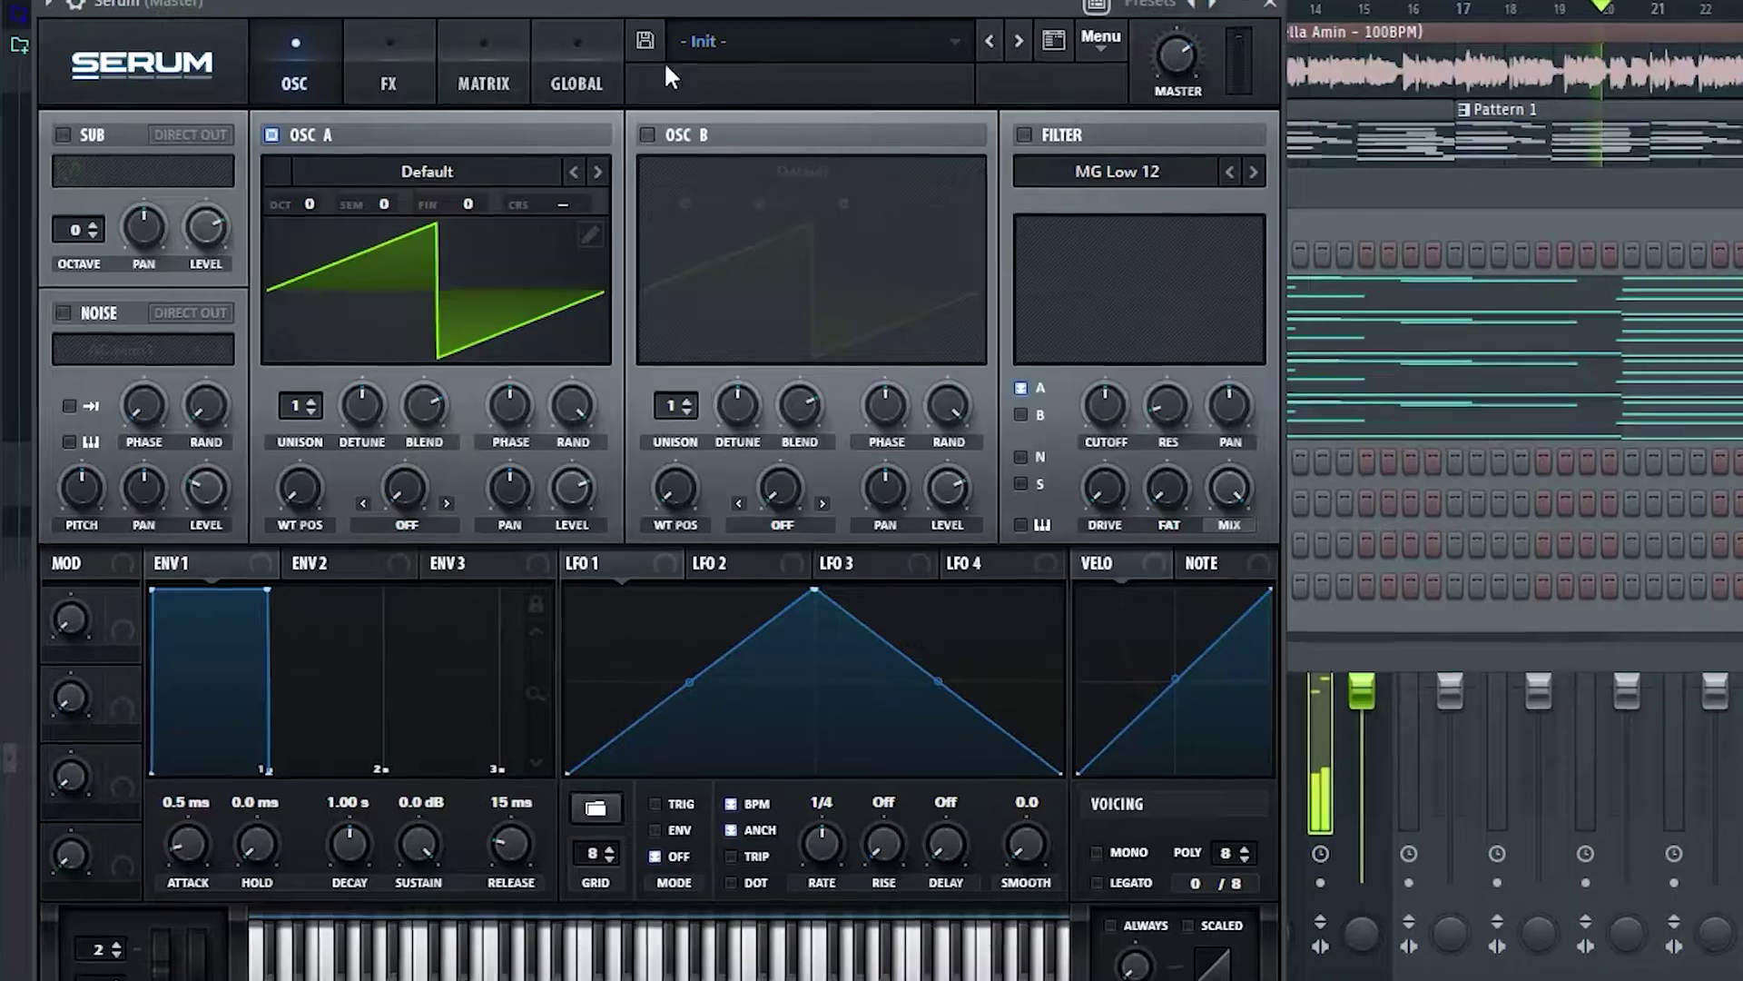
Load the user preset Trance in Serum.
click(753, 42)
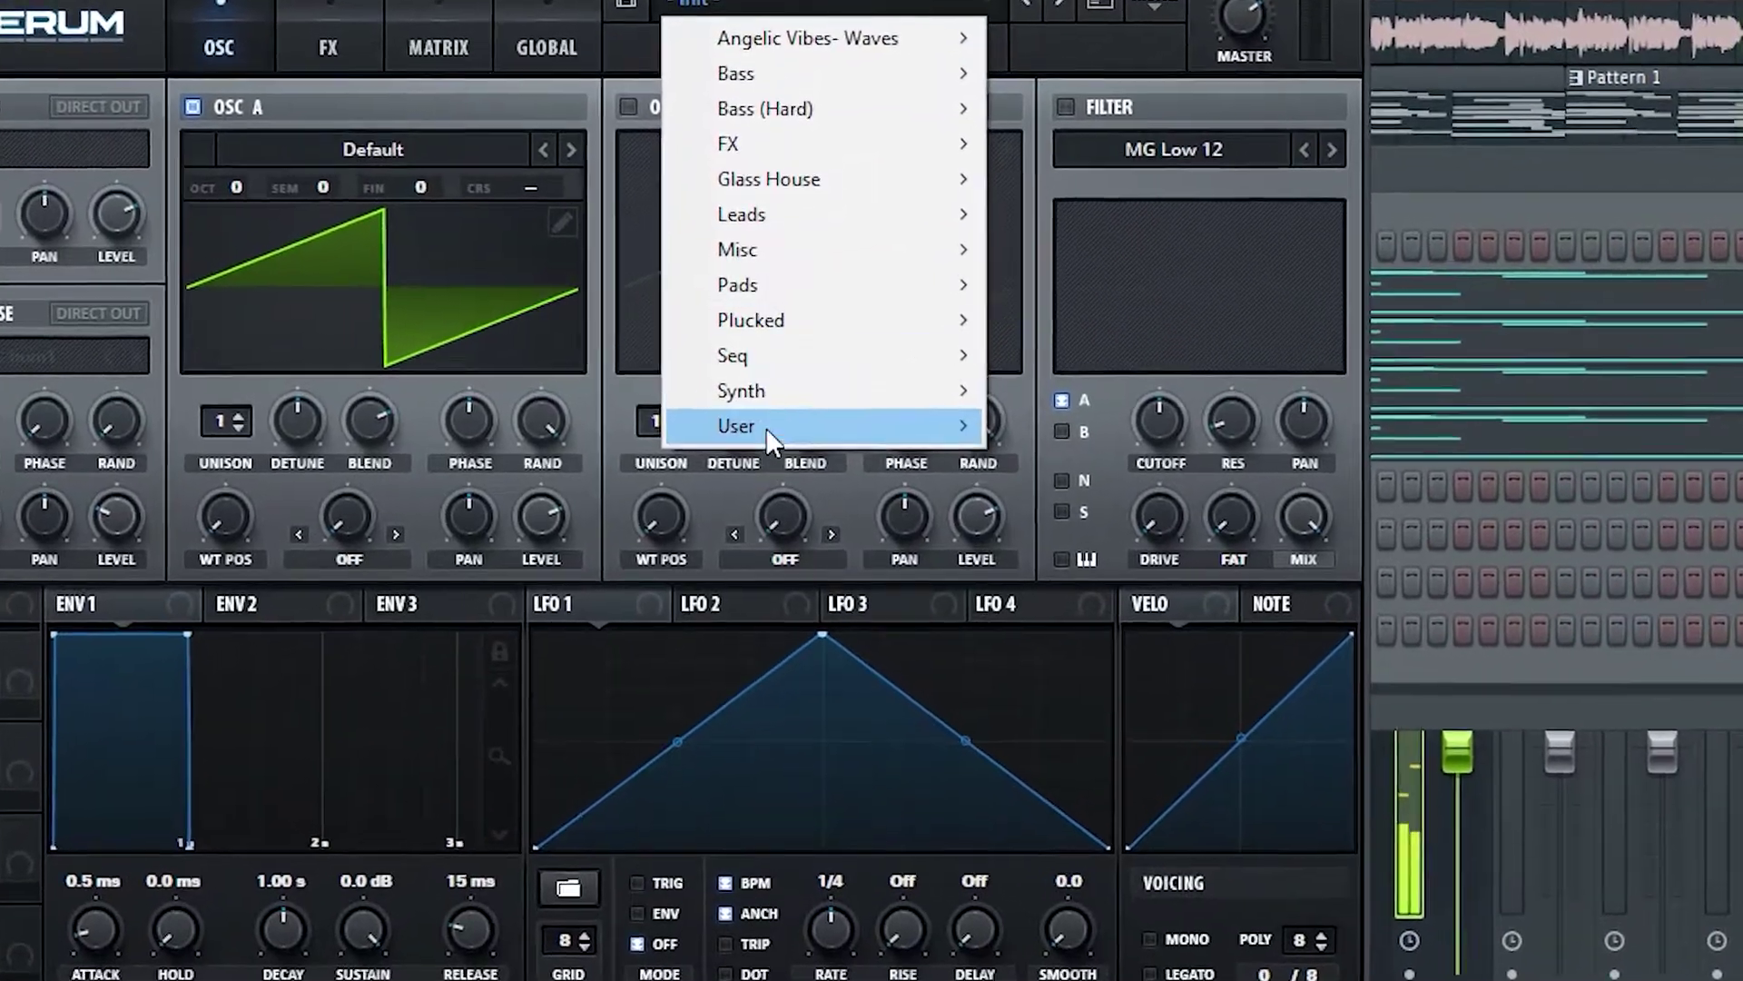
mouse_move(799, 408)
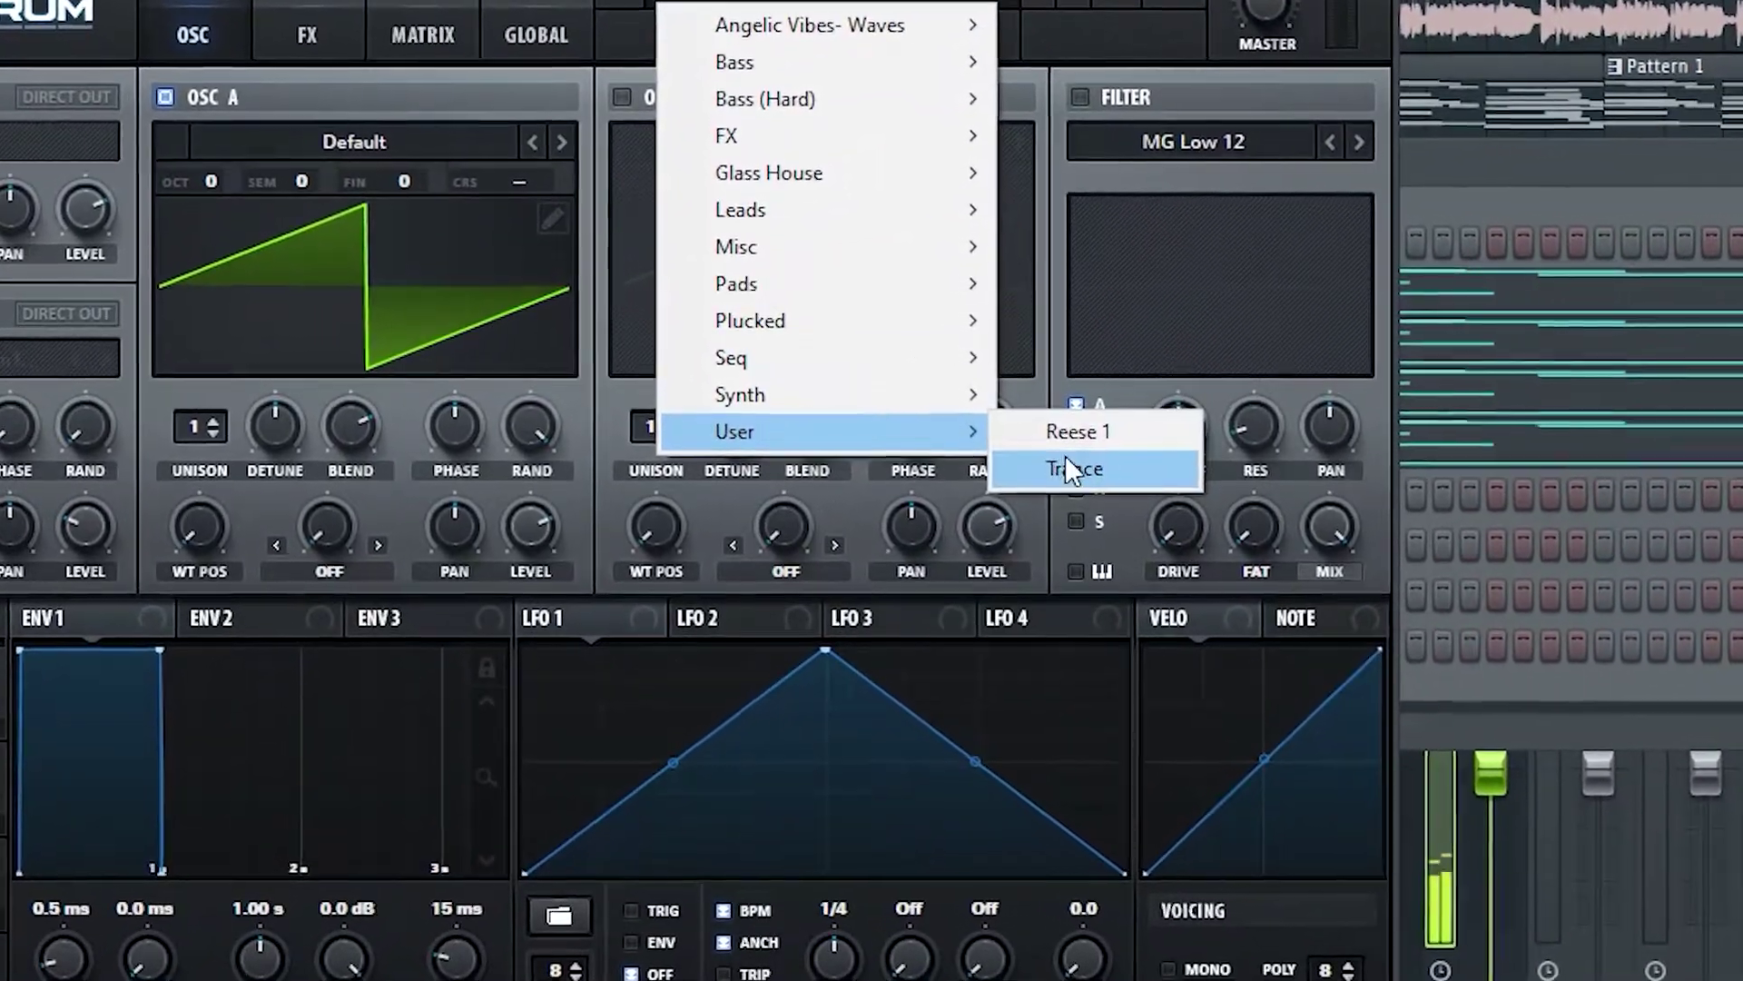
click(1067, 460)
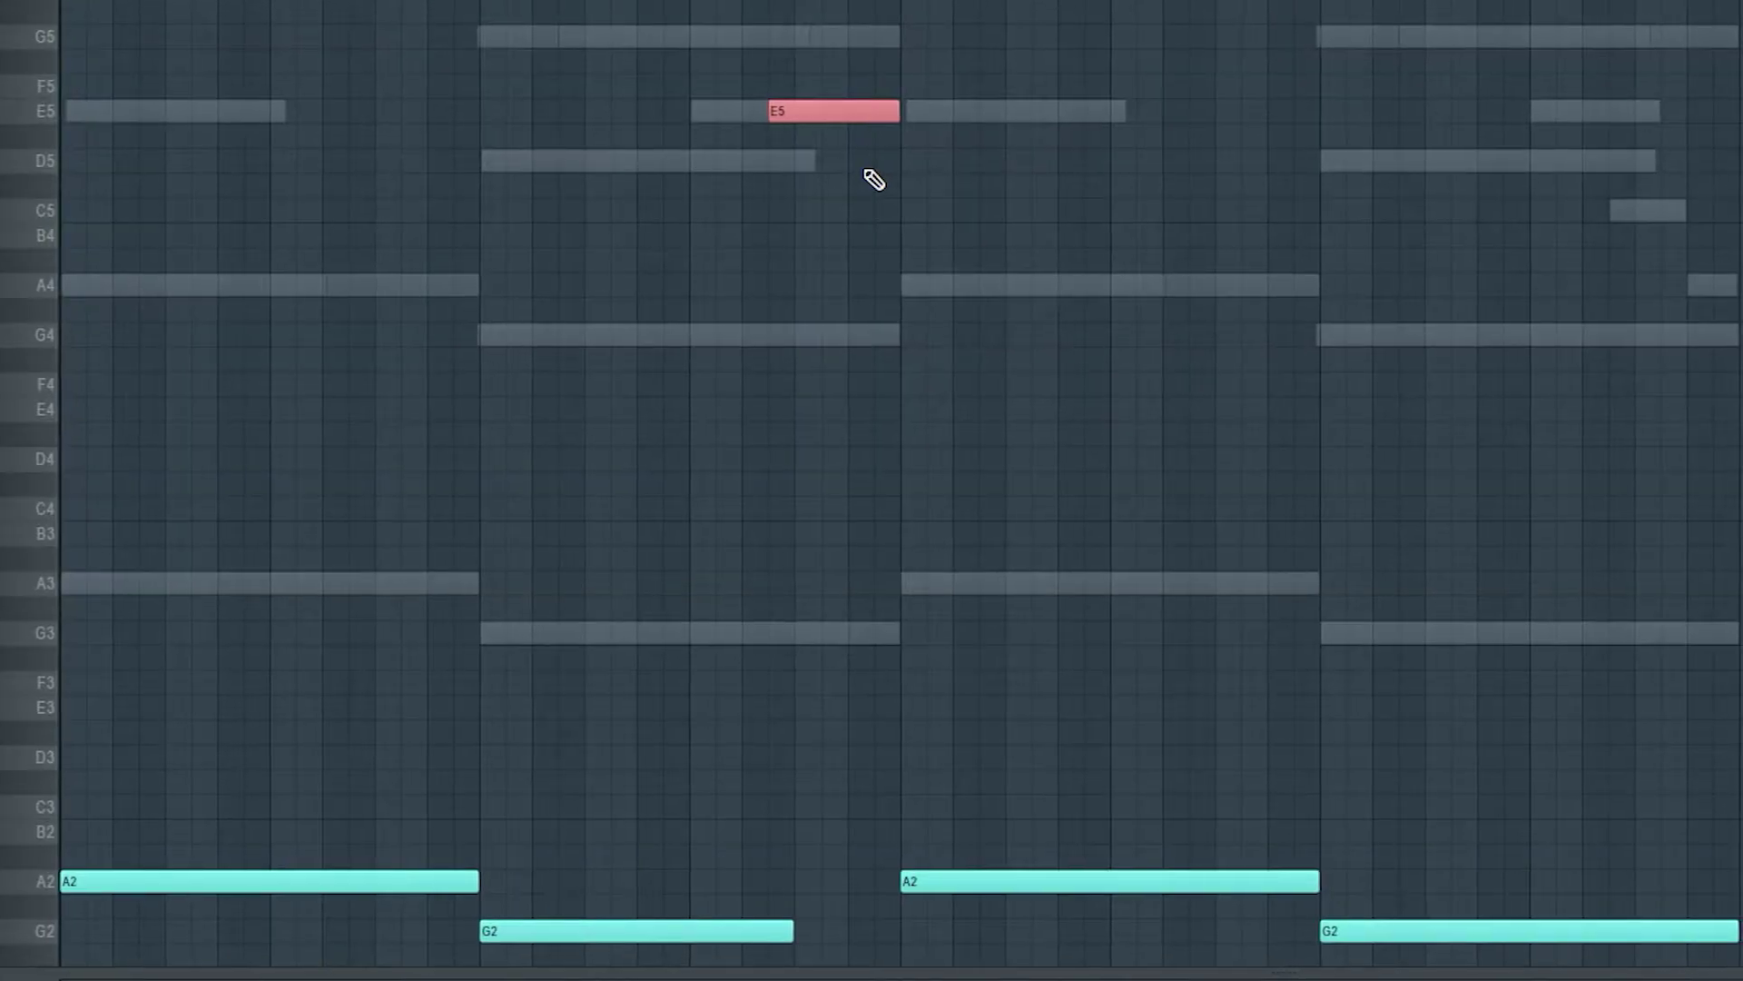
Transpose the selected E5 note down two octaves to E3 and shorten the first G2 note to end where it starts.
key(ctrl+Down)
key(ctrl+Down)
key(ctrl+d)
drag(785, 931, 754, 926)
scroll(917, 744, down, 3)
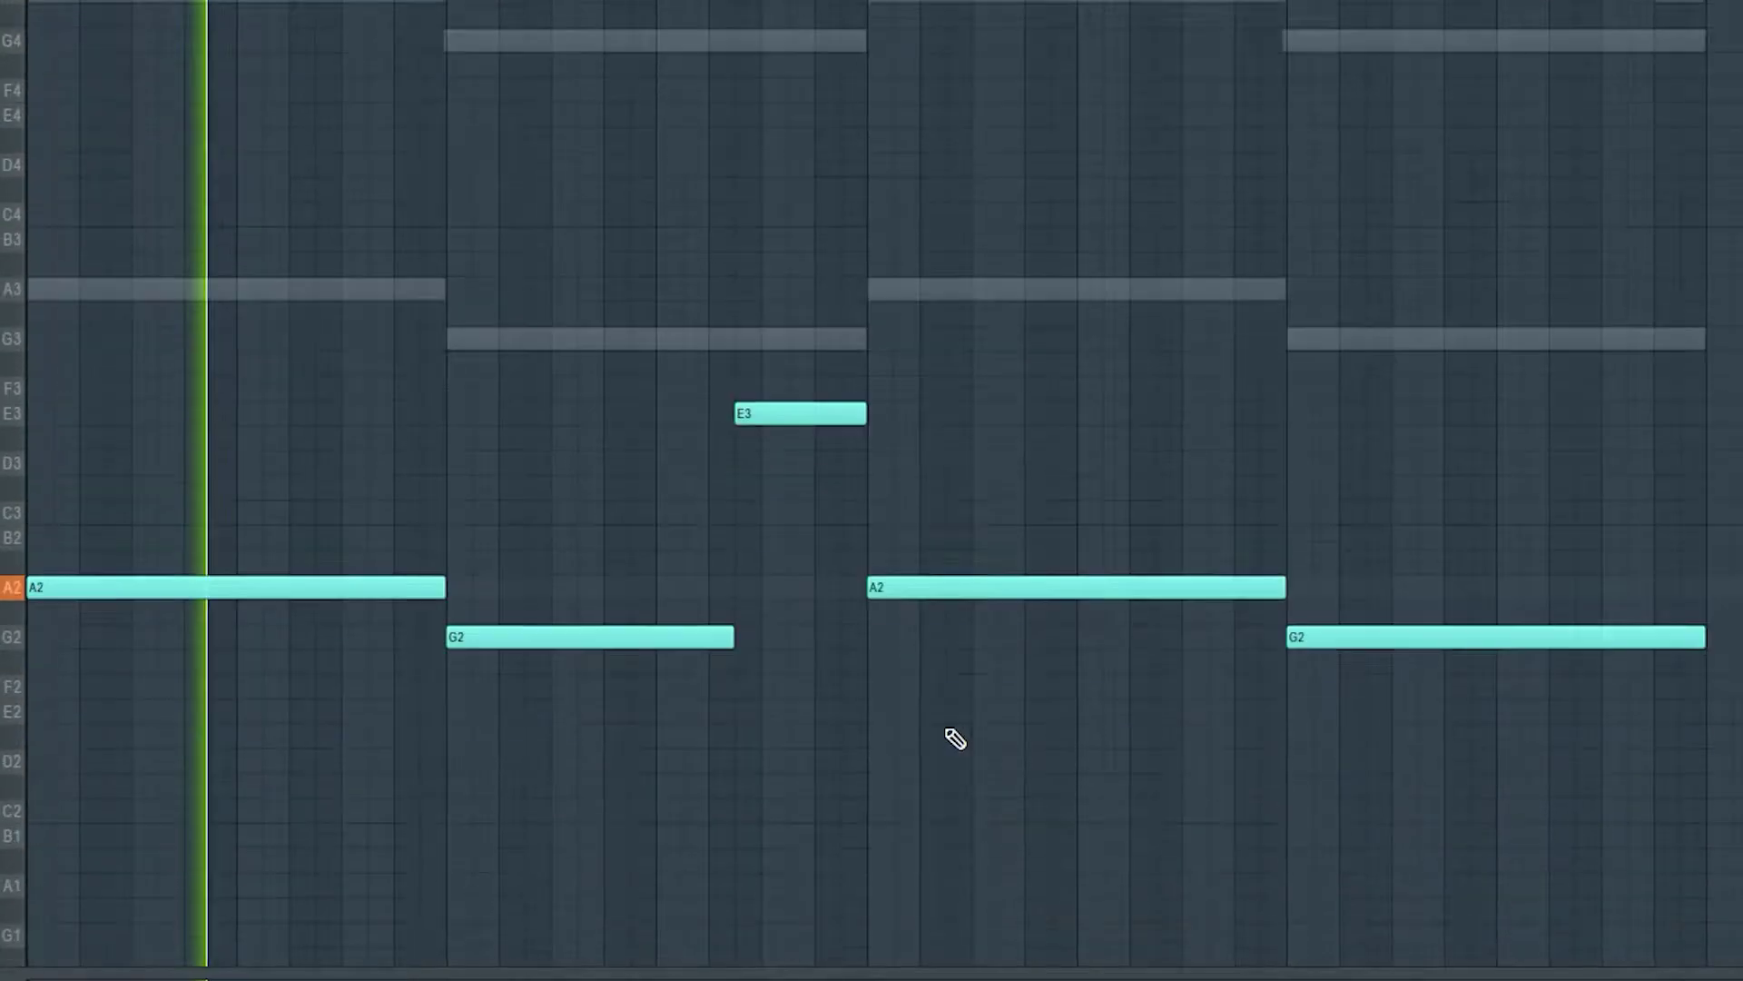
Add C5 and A4 notes over the last two ghost notes and trim the A4 to the end of the pattern.
scroll(1731, 408, down, 2)
scroll(1560, 163, up, 4)
click(1562, 133)
drag(1735, 142, 1635, 172)
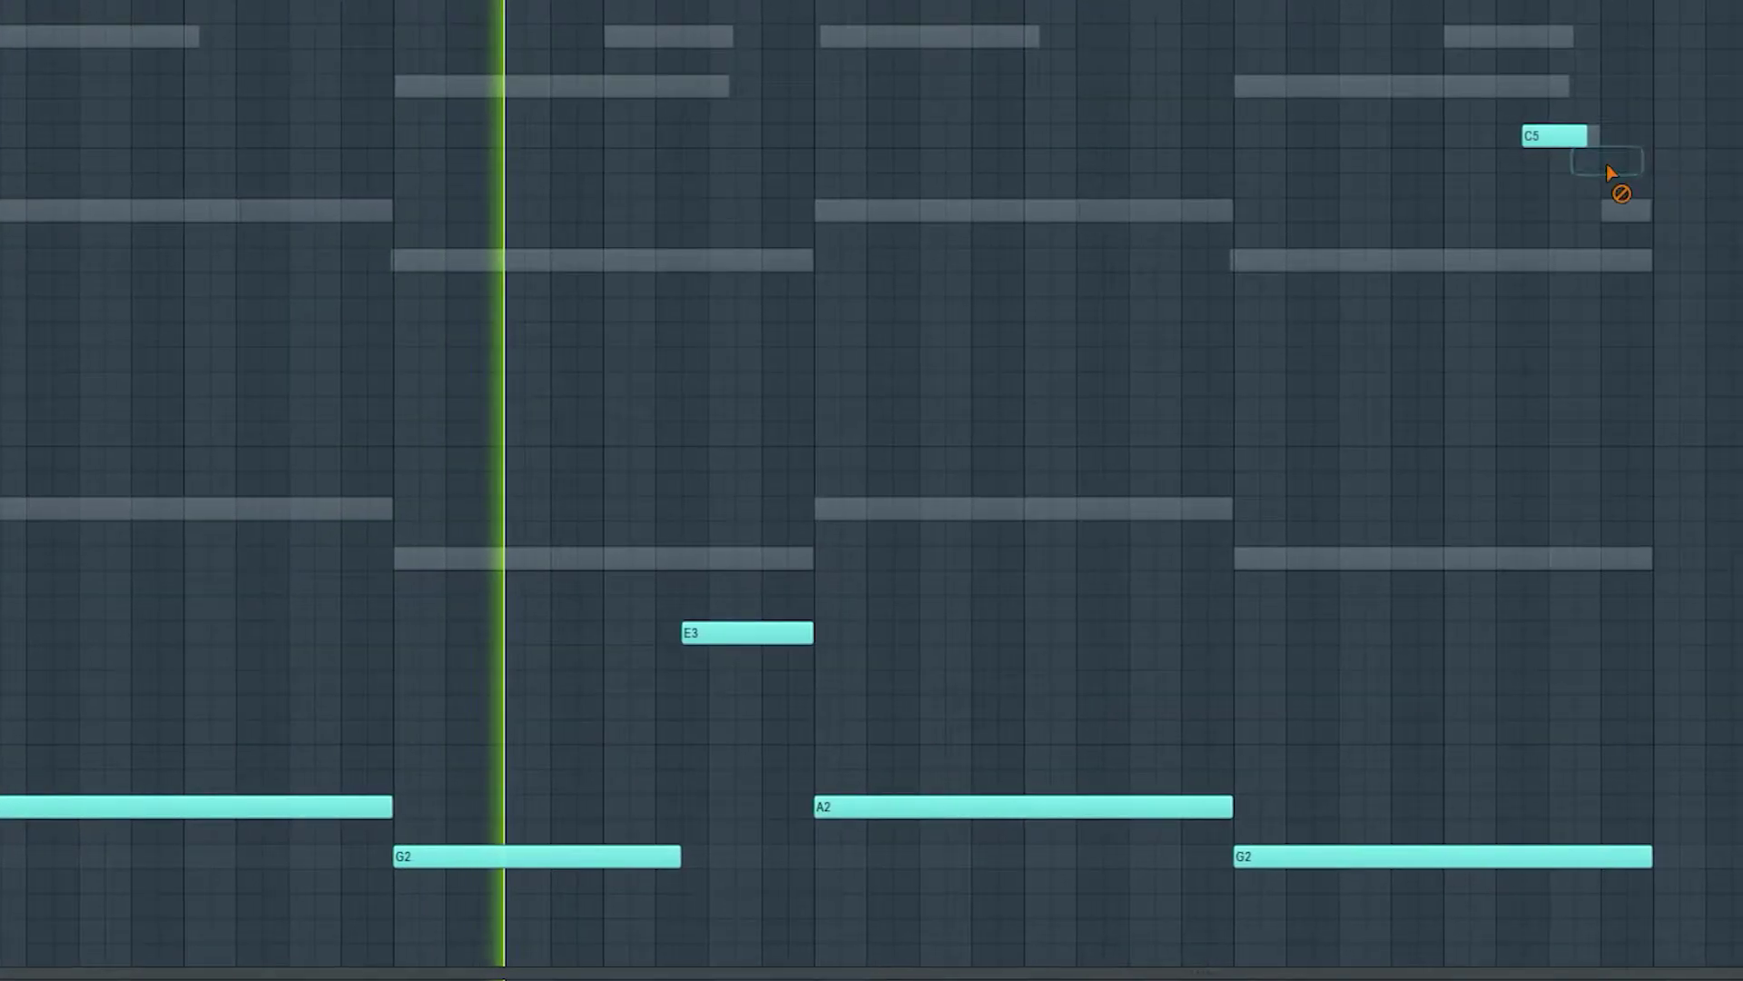
click(1620, 211)
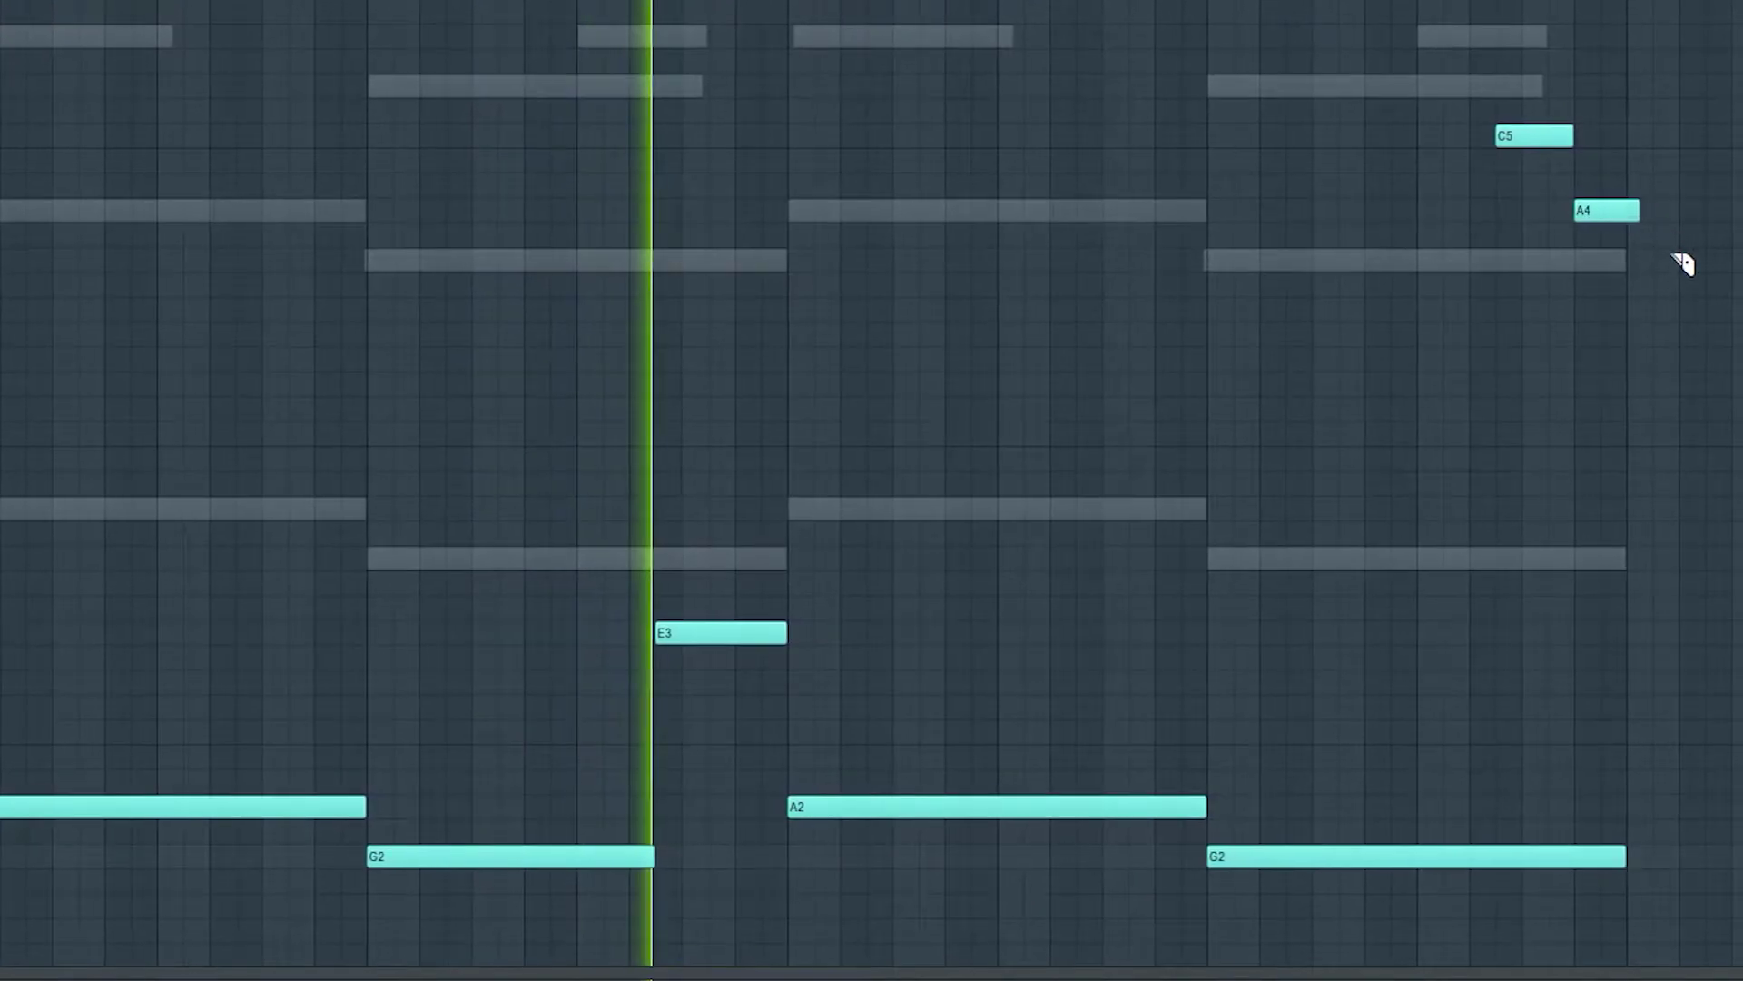
drag(1625, 188, 1625, 223)
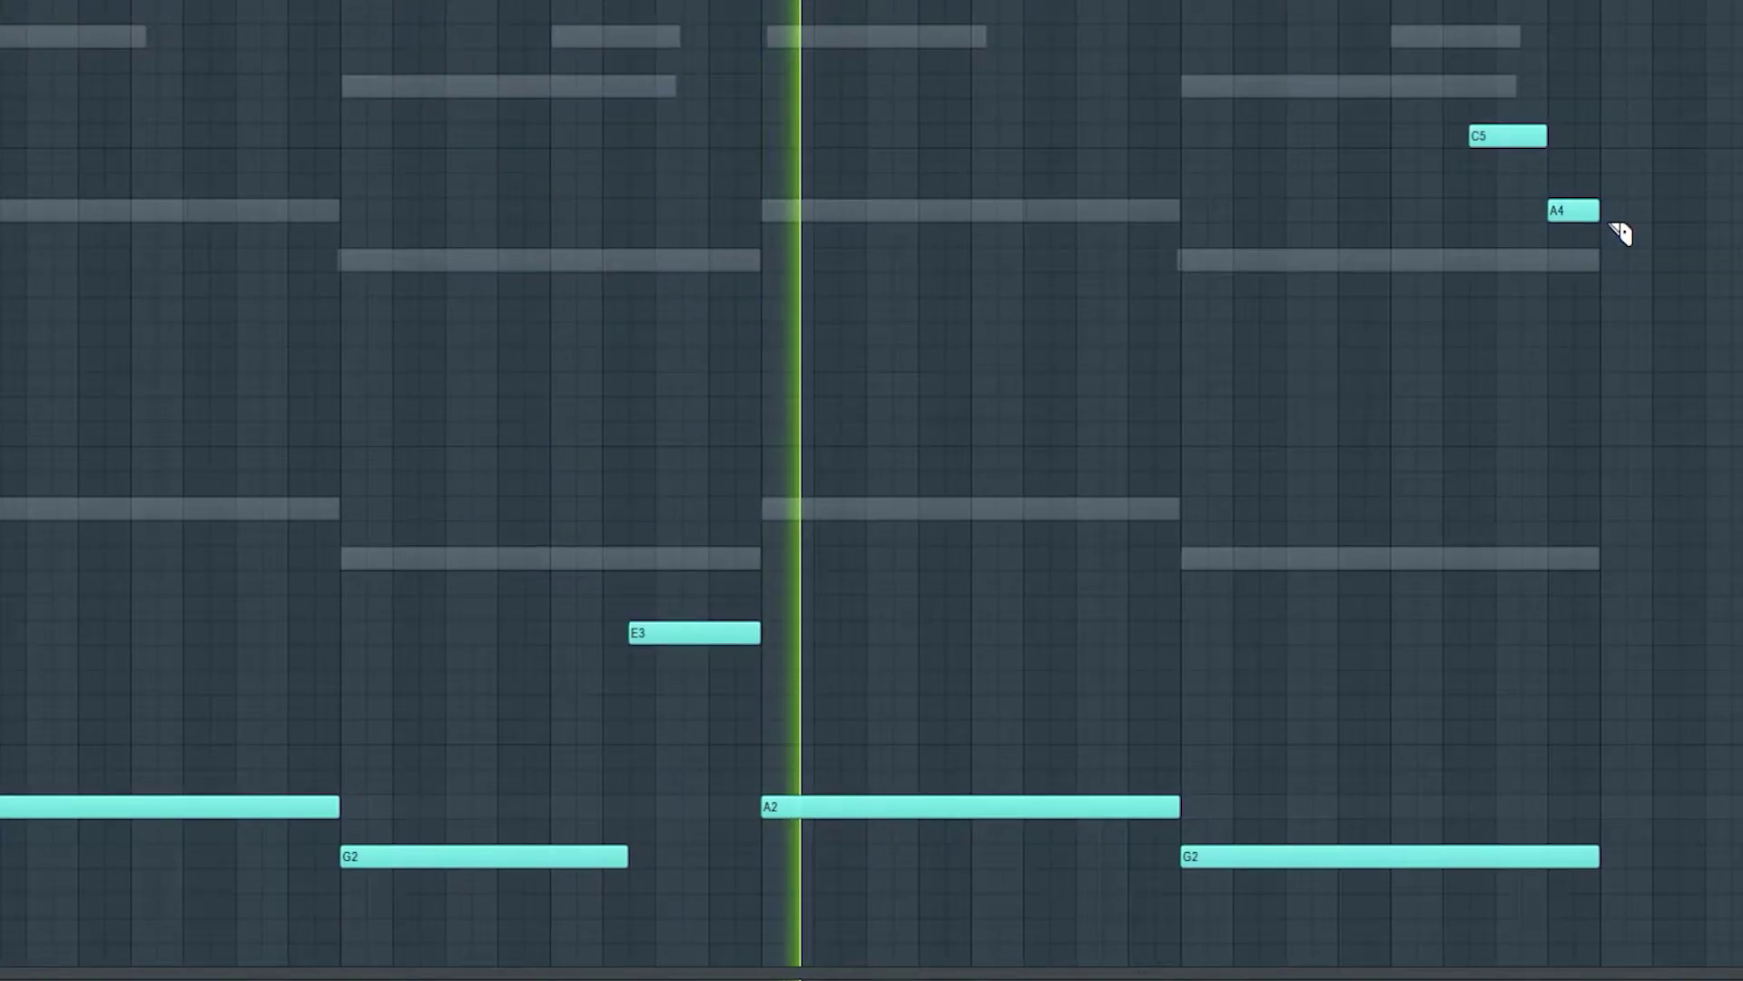
Shorten the last G2 note to end at the C5, and transpose the C5 and A4 notes down two octaves.
drag(1588, 856, 1449, 856)
drag(1620, 427, 1359, 39)
key(ctrl+Down)
key(ctrl+Down)
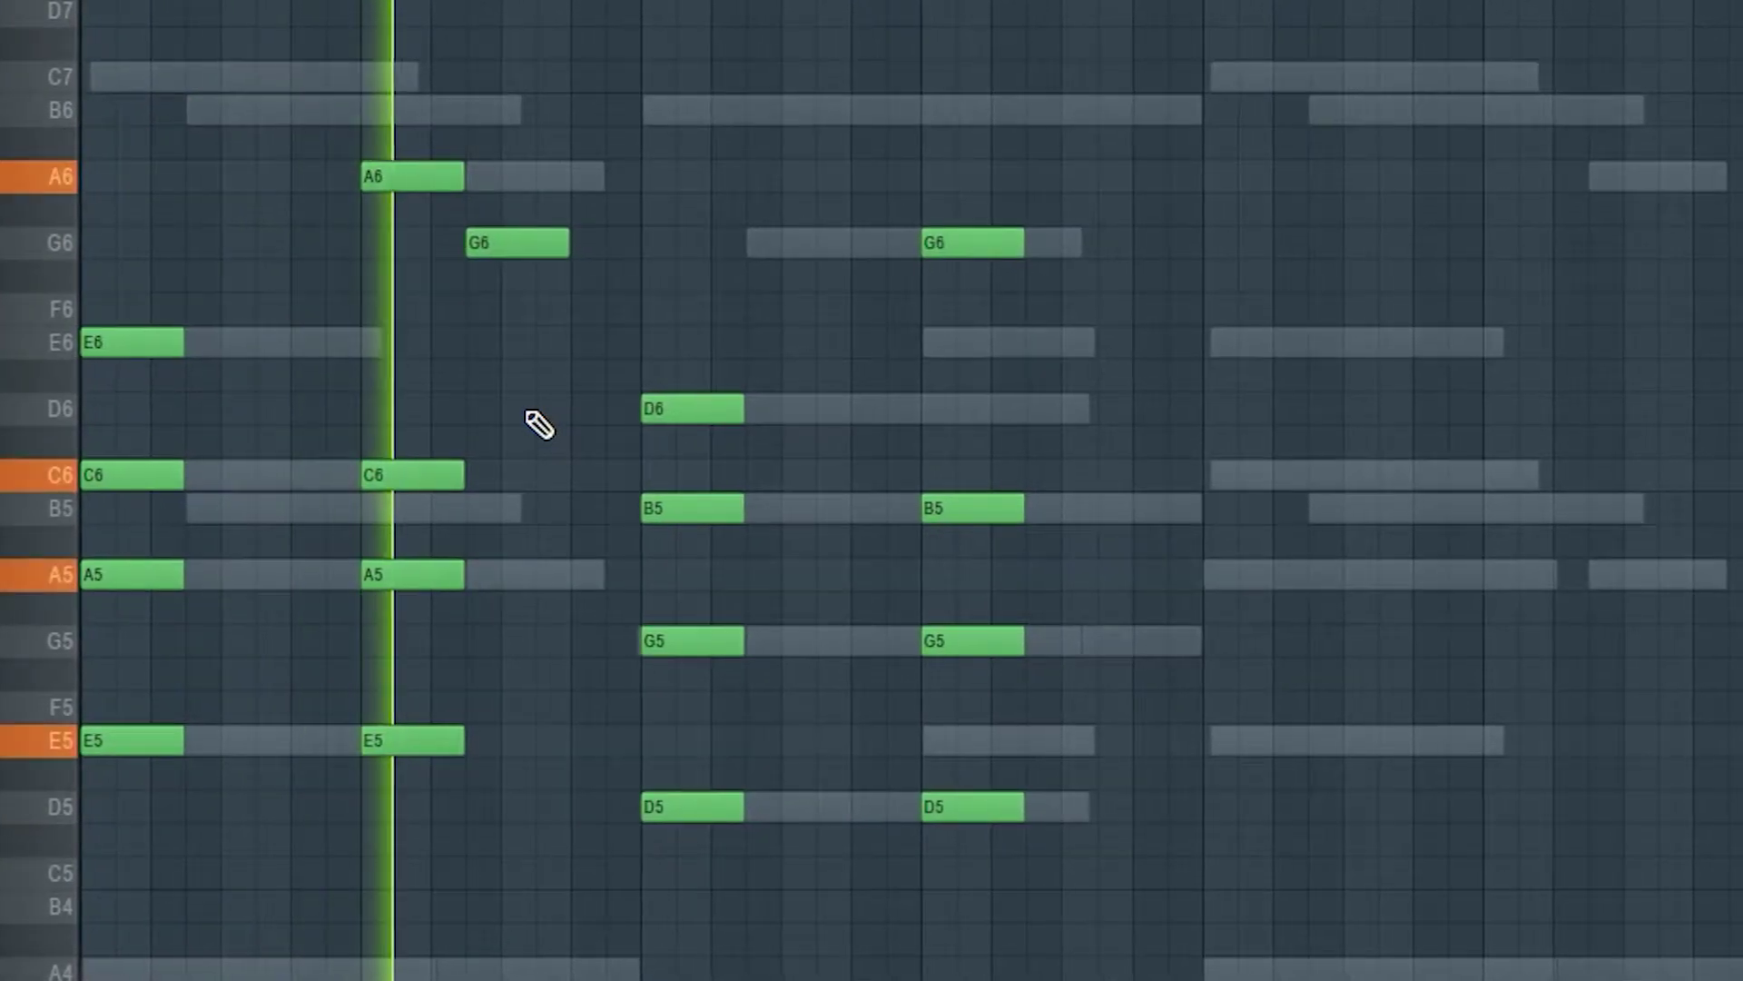
Lengthen the first G6 note to the next chord and add a note after the second G6, moved down to E6.
drag(569, 244, 633, 257)
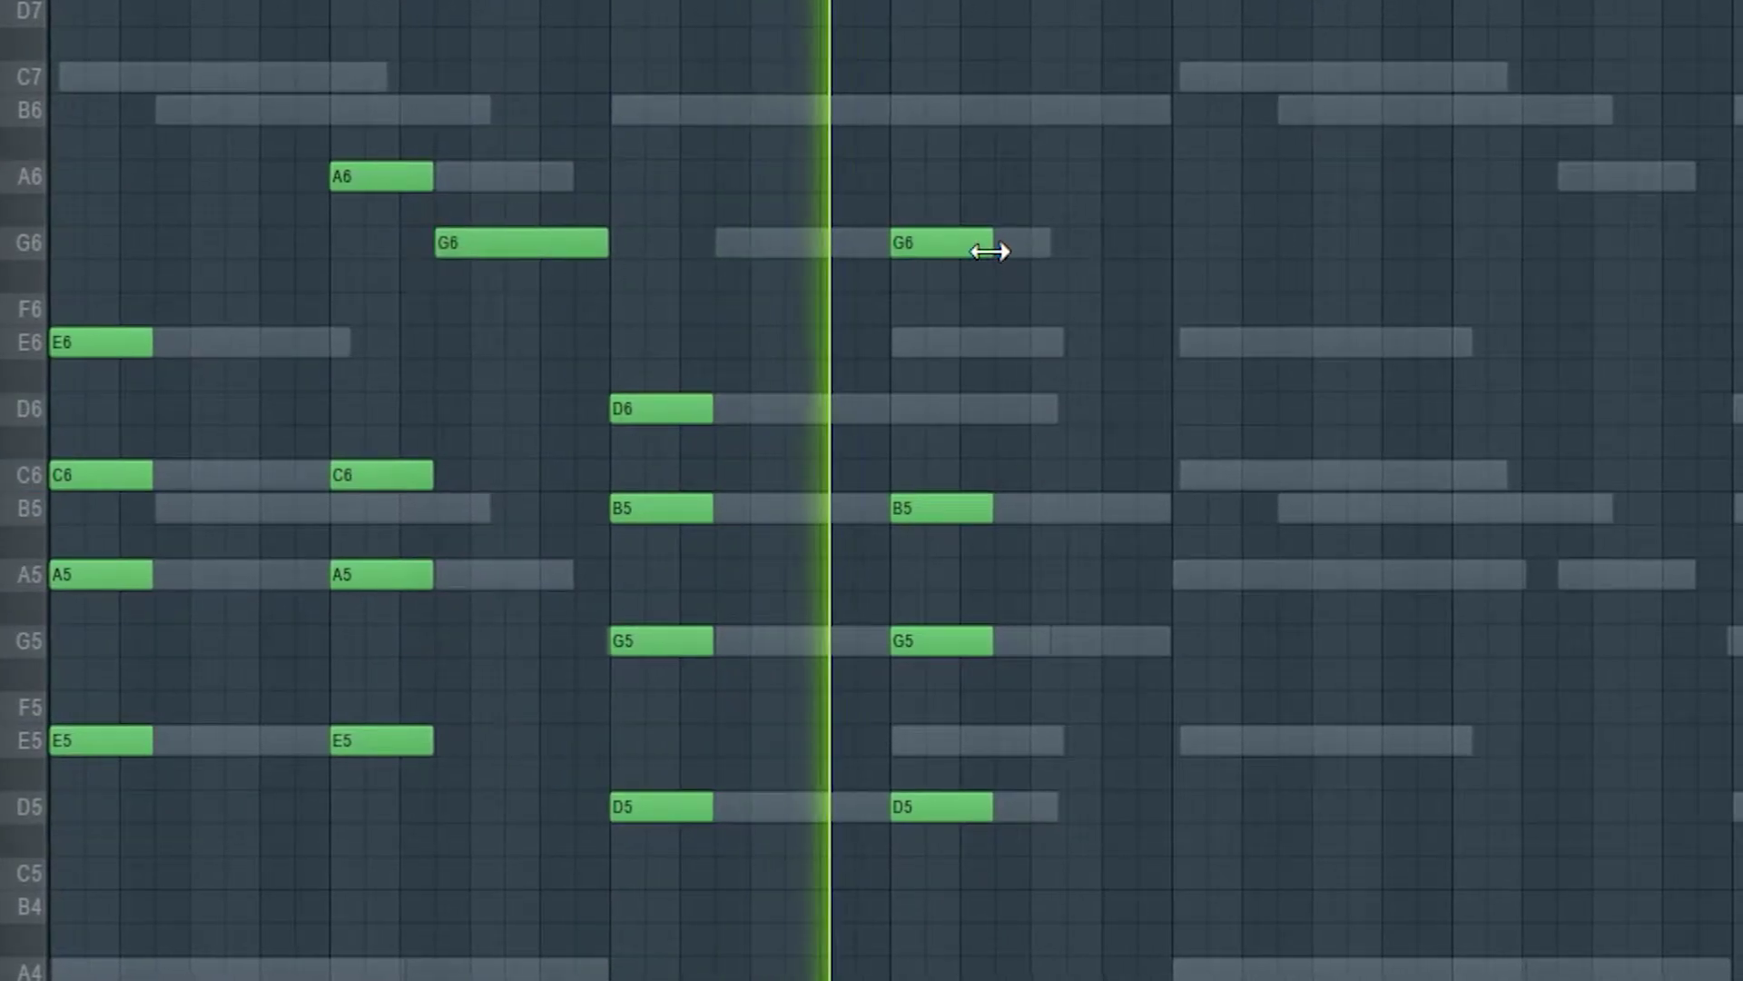
click(999, 309)
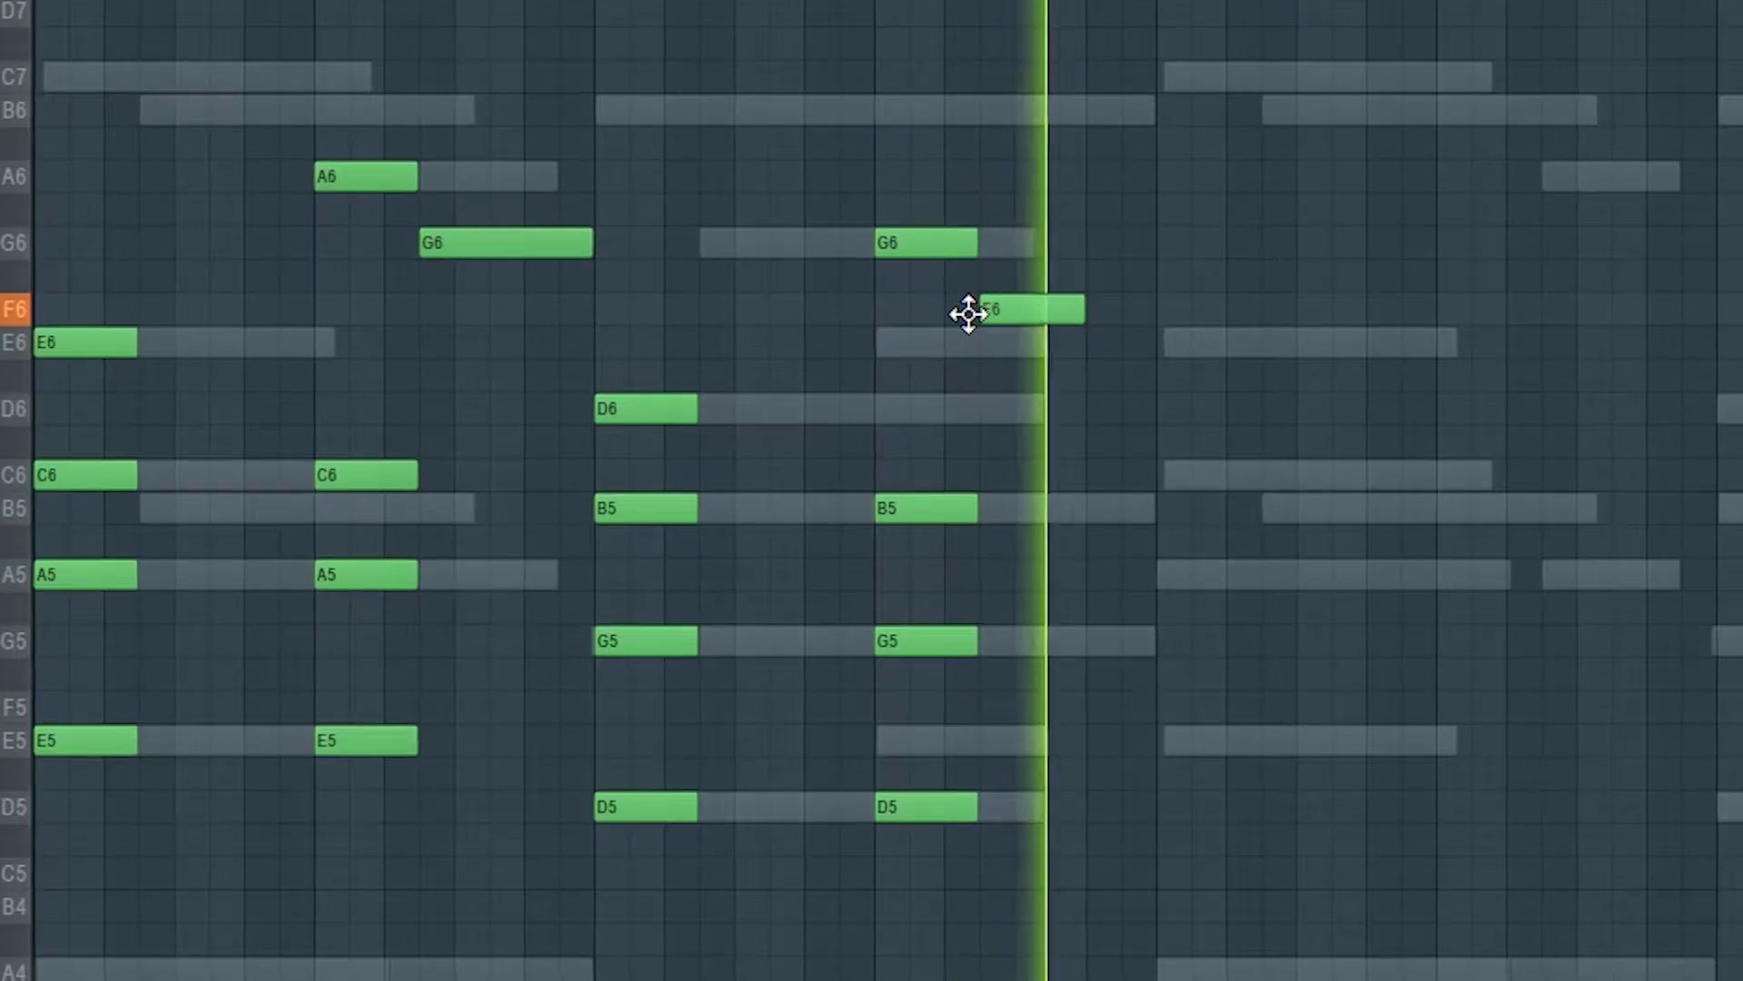
drag(1000, 311, 1015, 350)
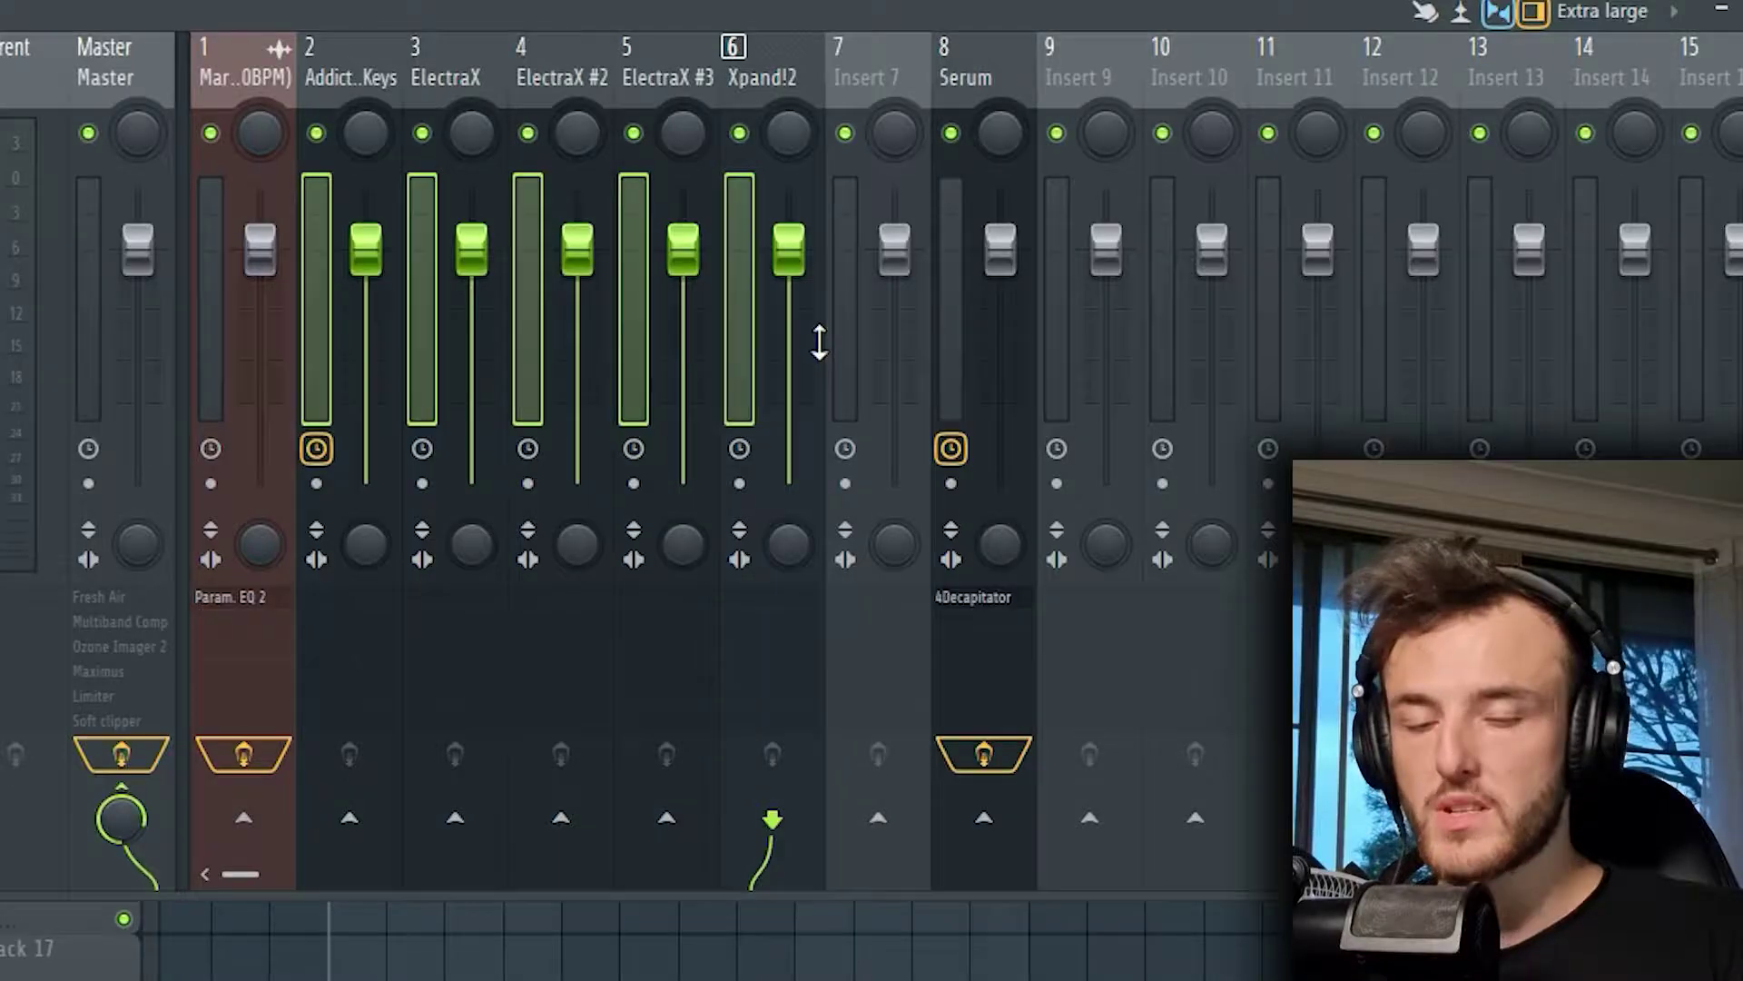
Route mixer tracks 2 to 6 to Insert 7 and apply the 20Hz + 18kHz cut preset to its Parametric EQ 2.
right_click(905, 826)
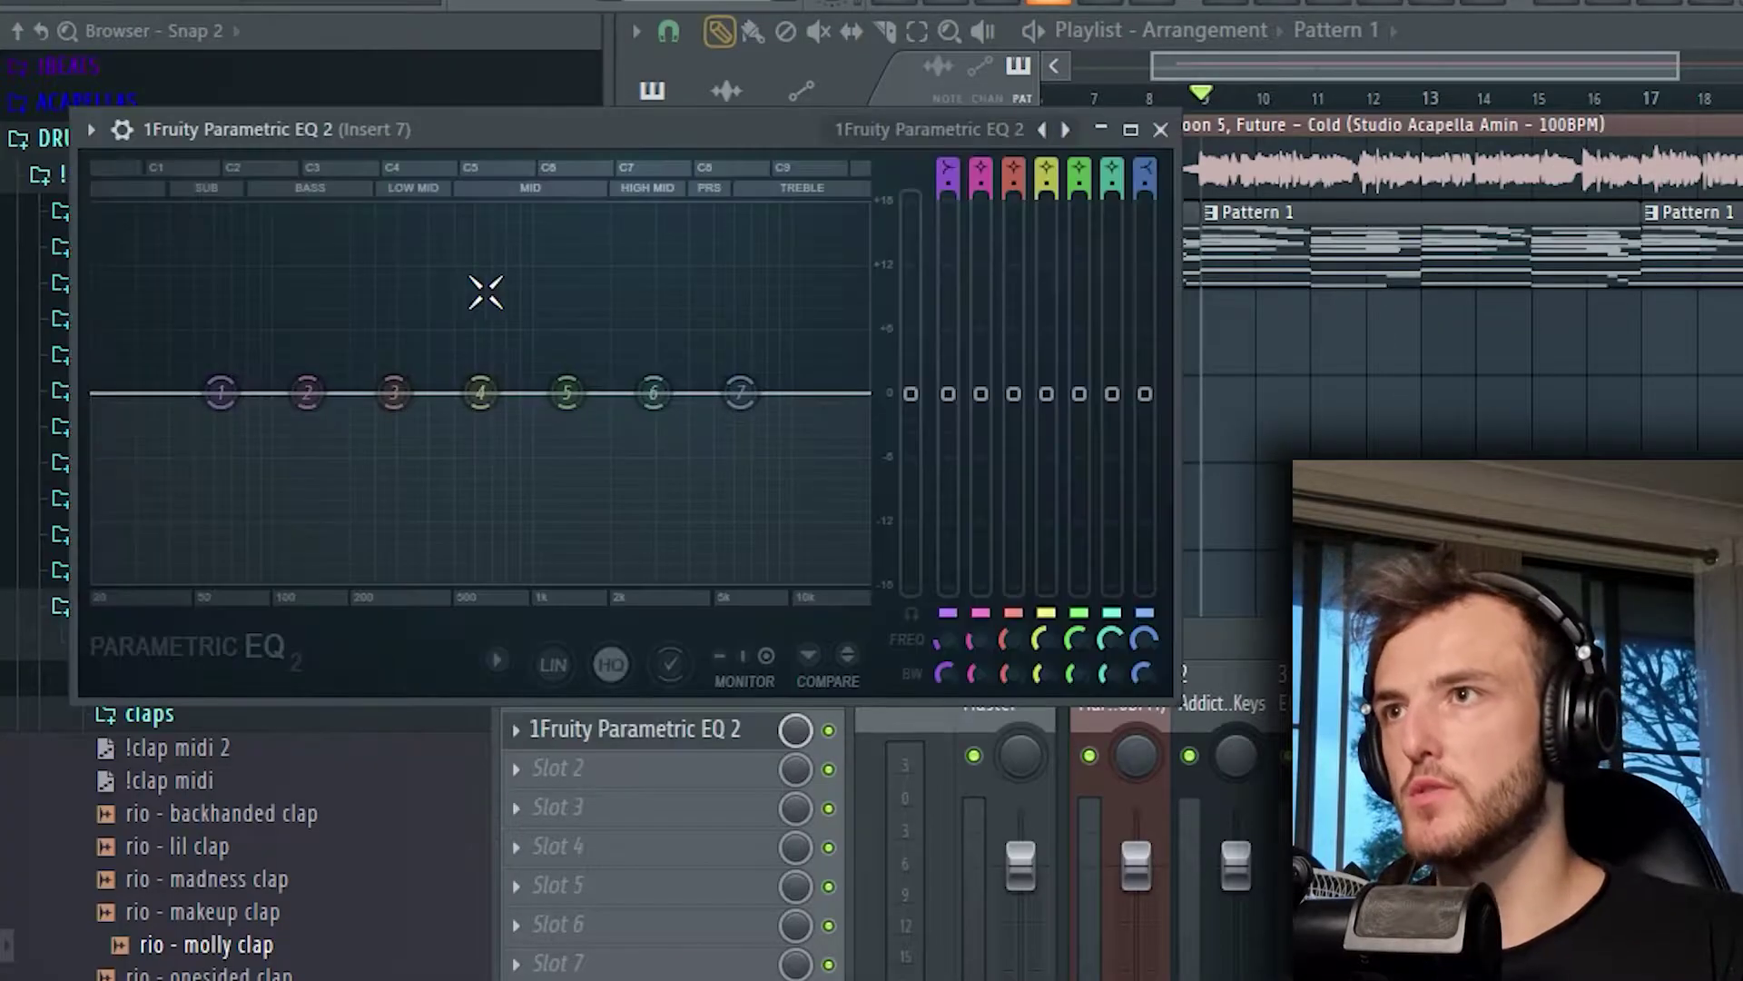
click(976, 141)
click(1018, 264)
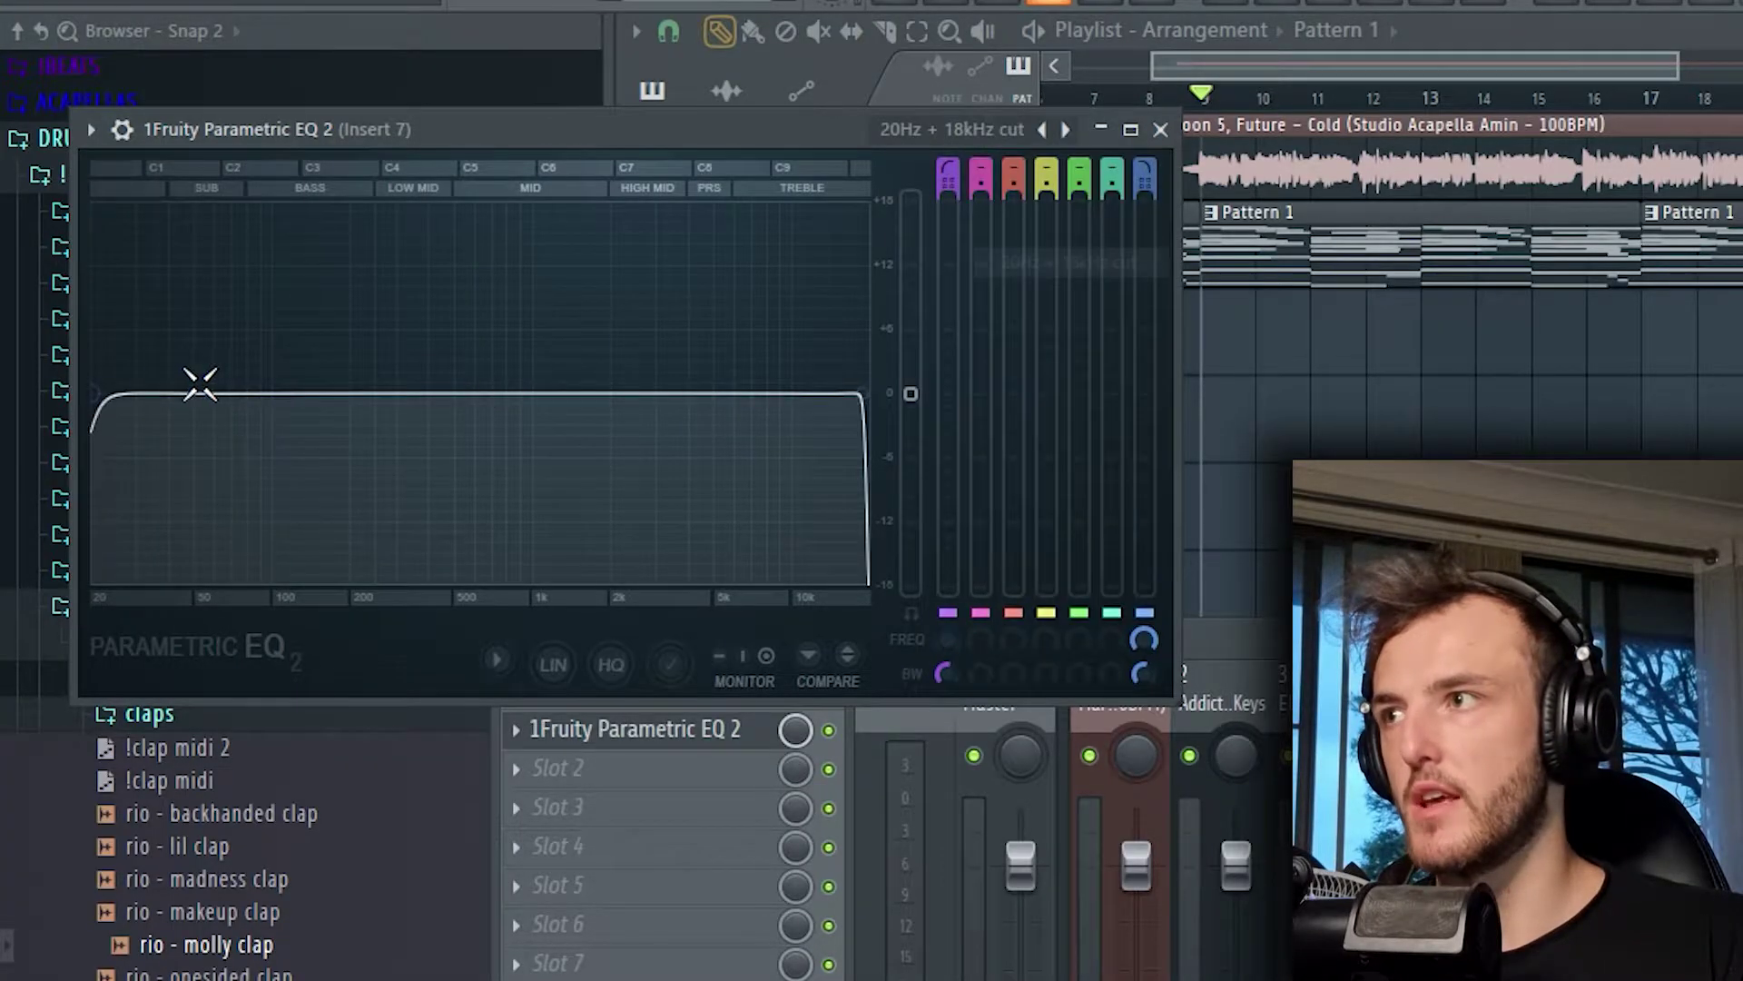
key(space)
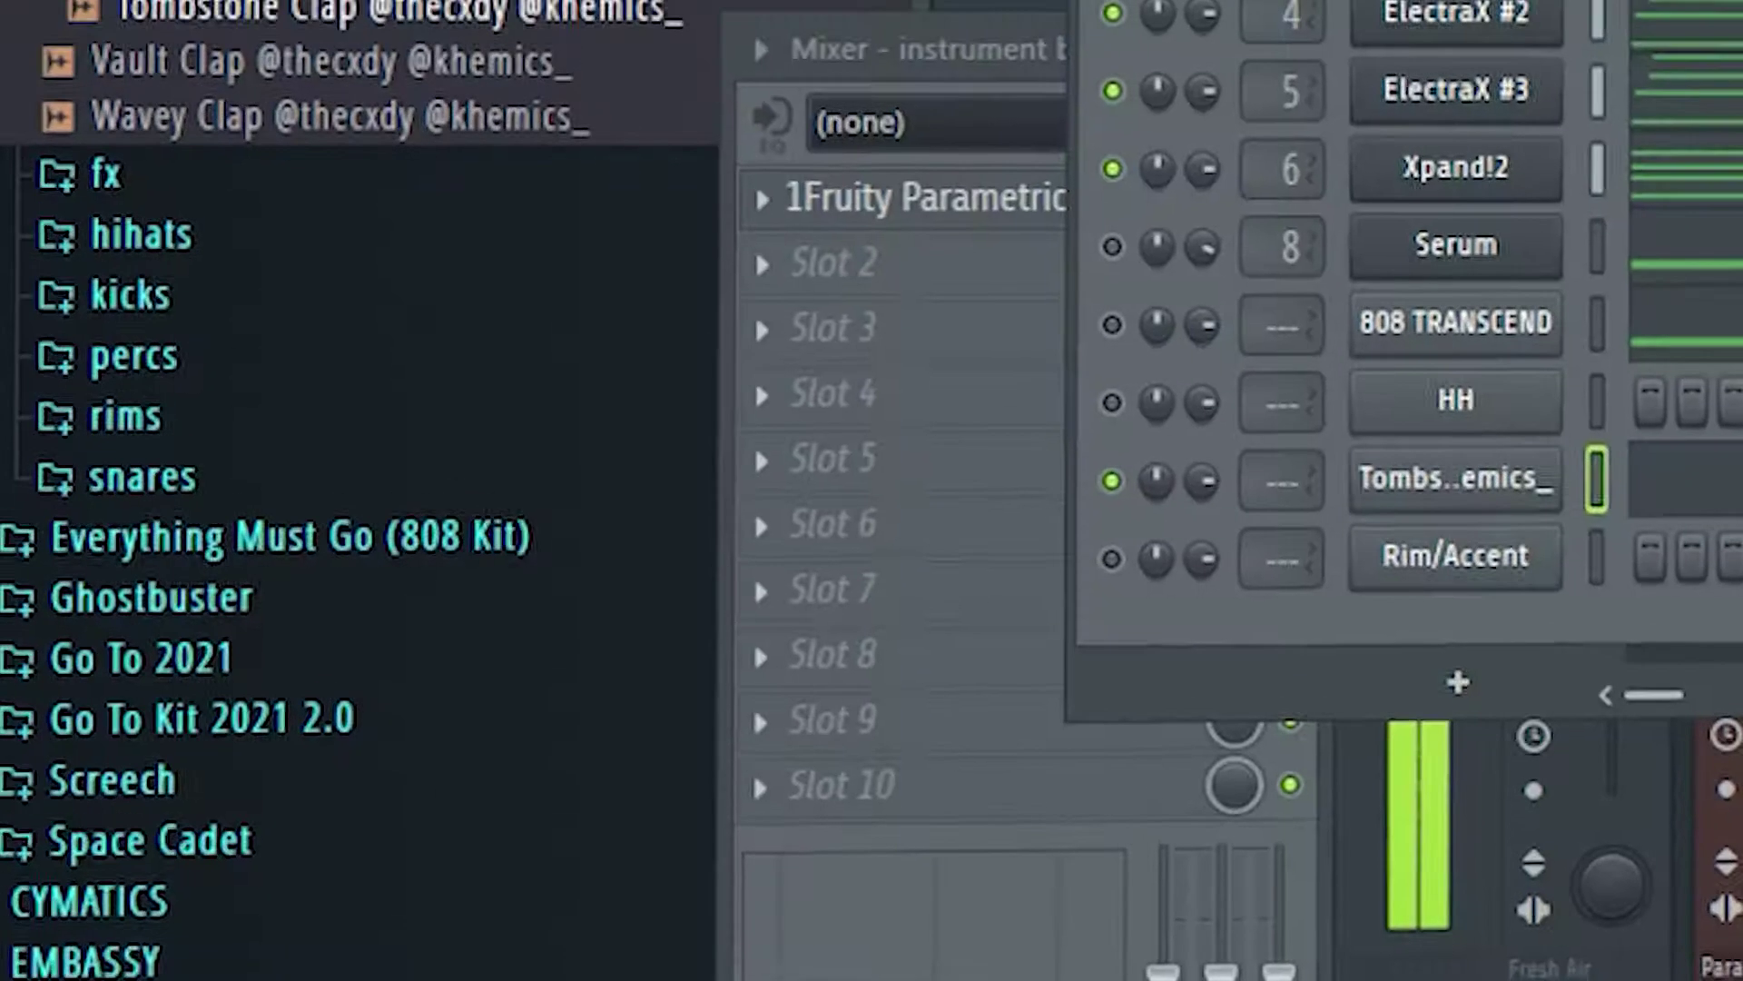
Replace the HH channel's sample with Balenciaga Hihat from the drum kit's hihats folder.
click(439, 81)
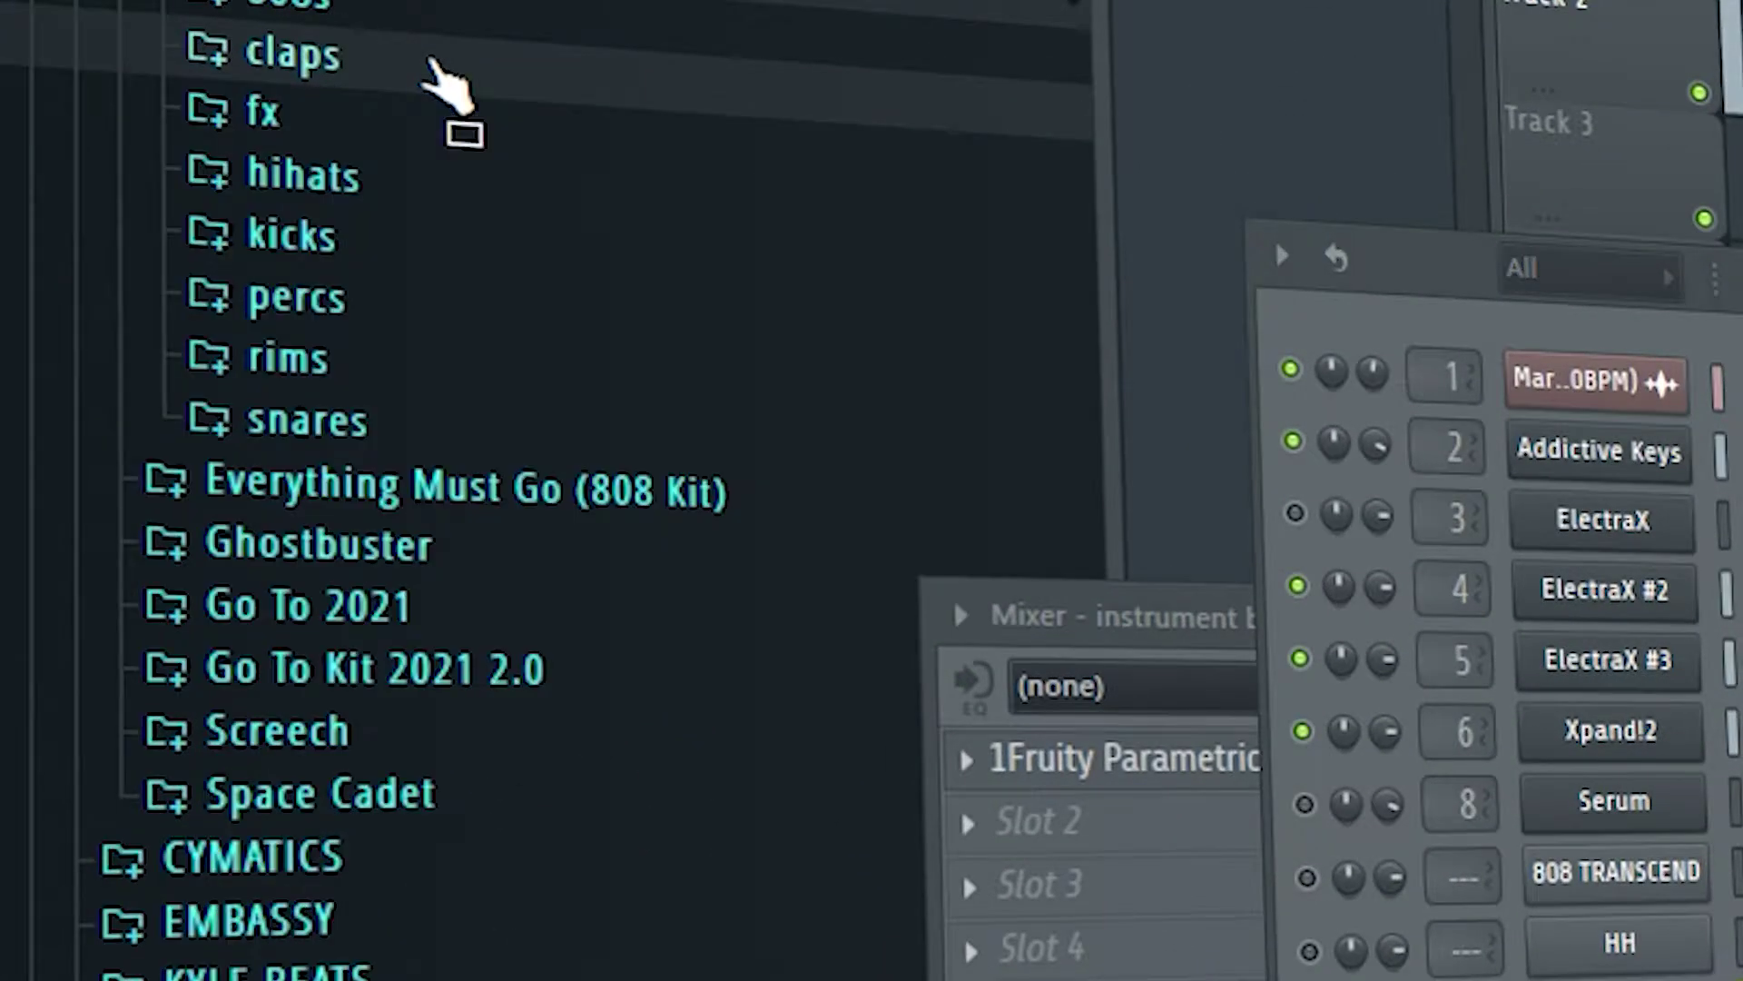
click(334, 180)
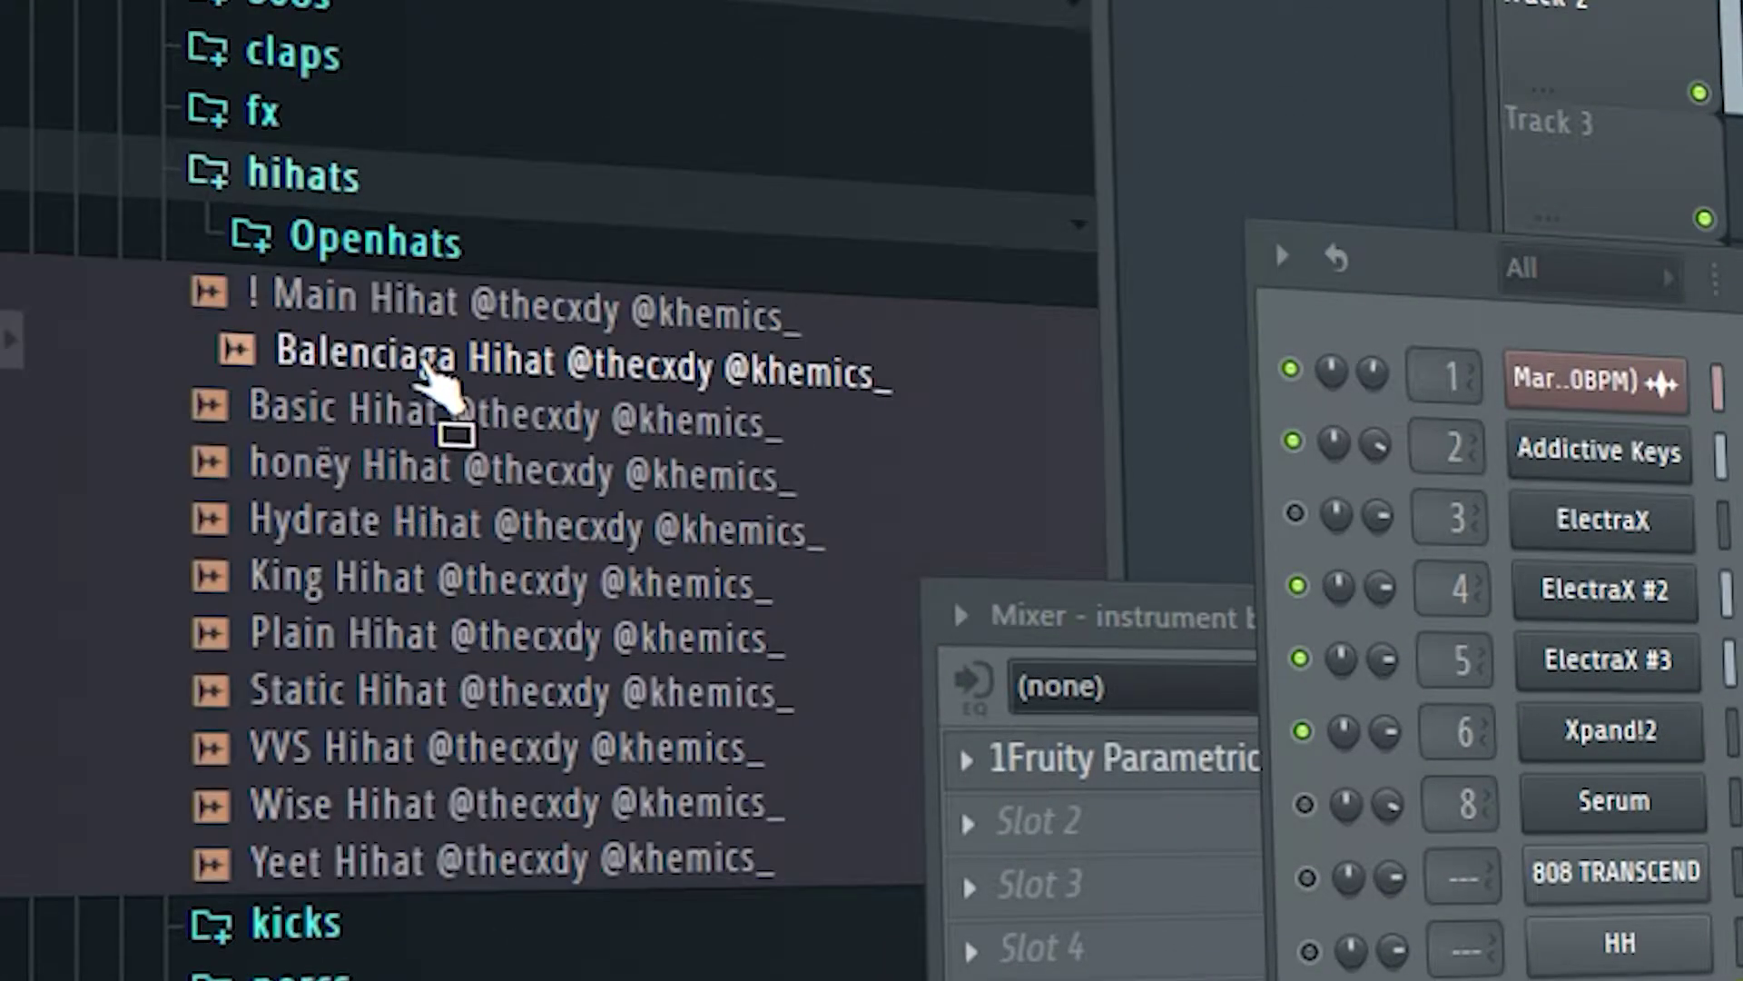
drag(422, 363, 1666, 946)
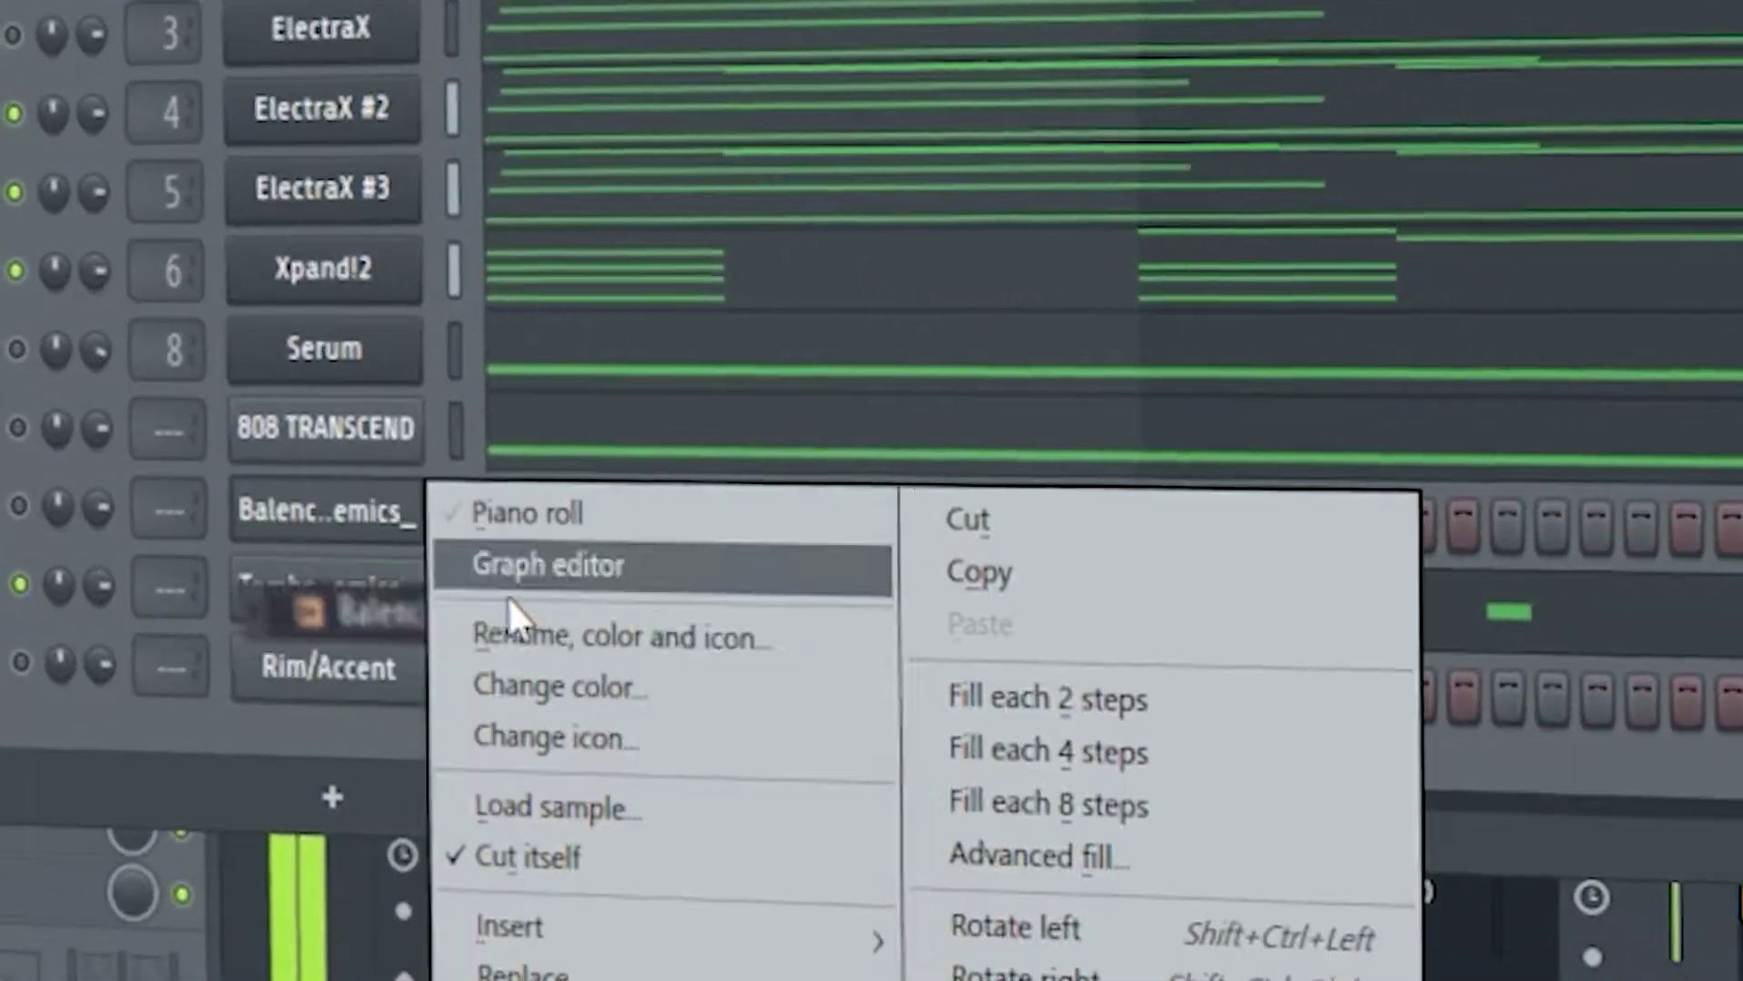
Fill every second step of the Balenciaga hi-hat channel and add hits on the empty steps in between.
right_click(1644, 944)
click(923, 674)
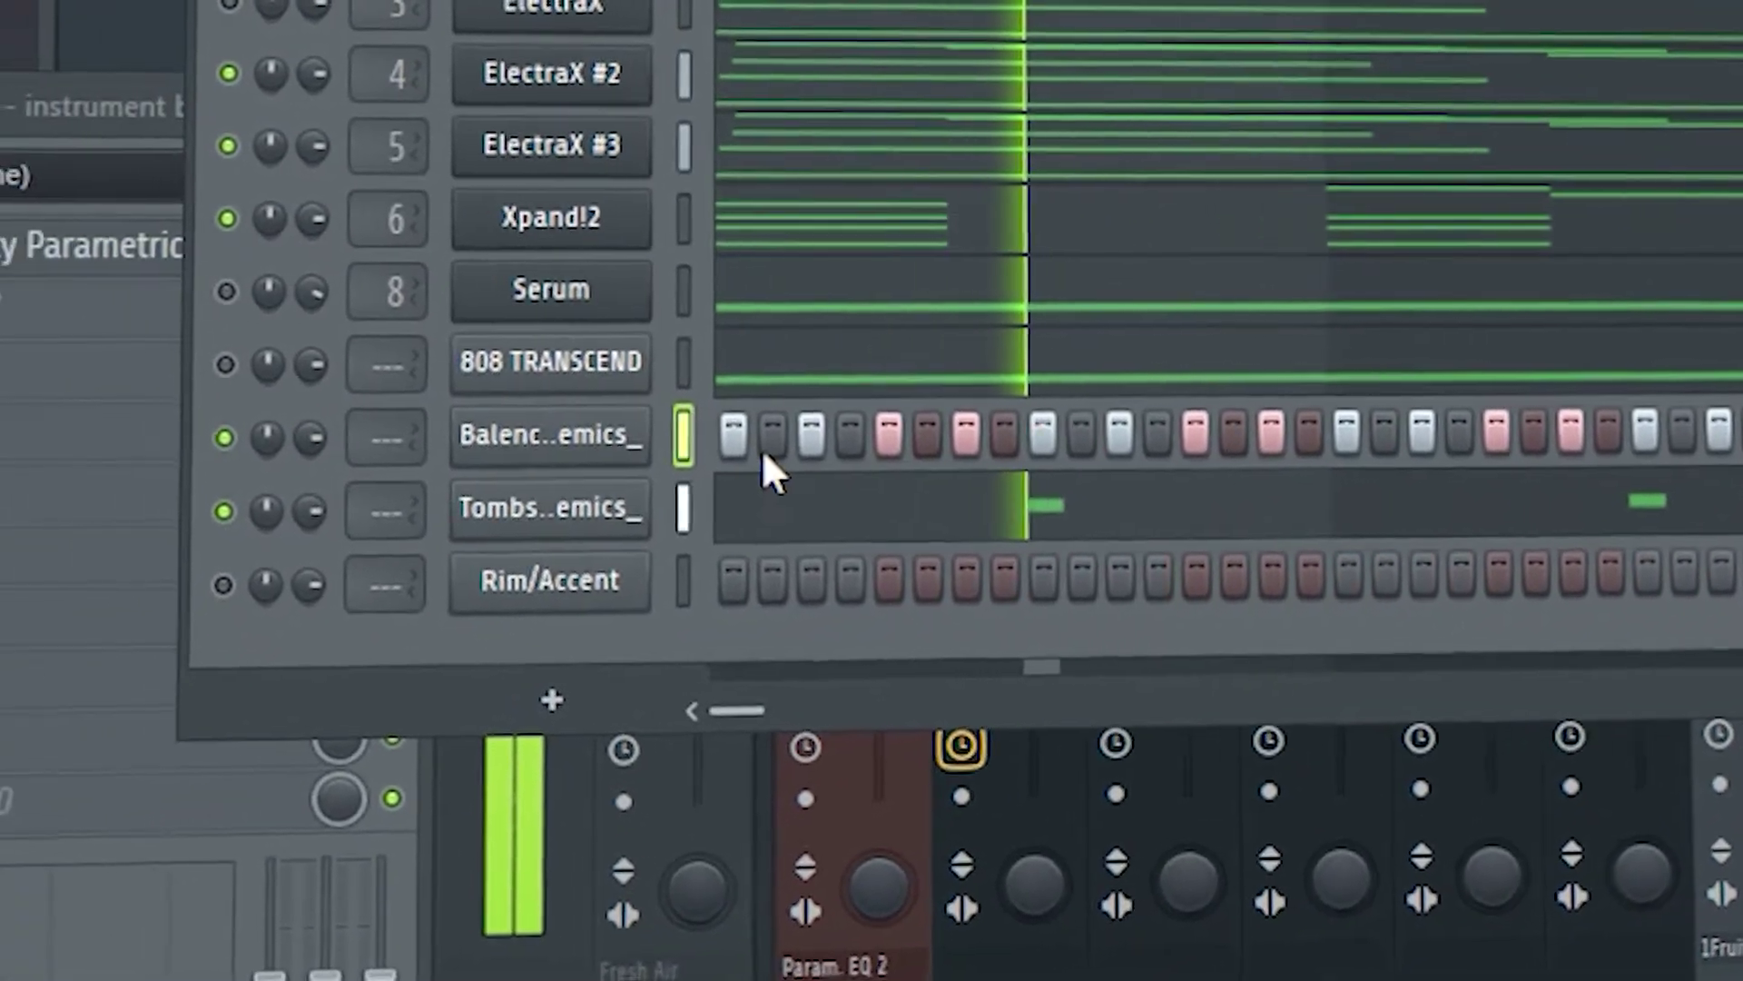
key(space)
drag(712, 441, 1729, 440)
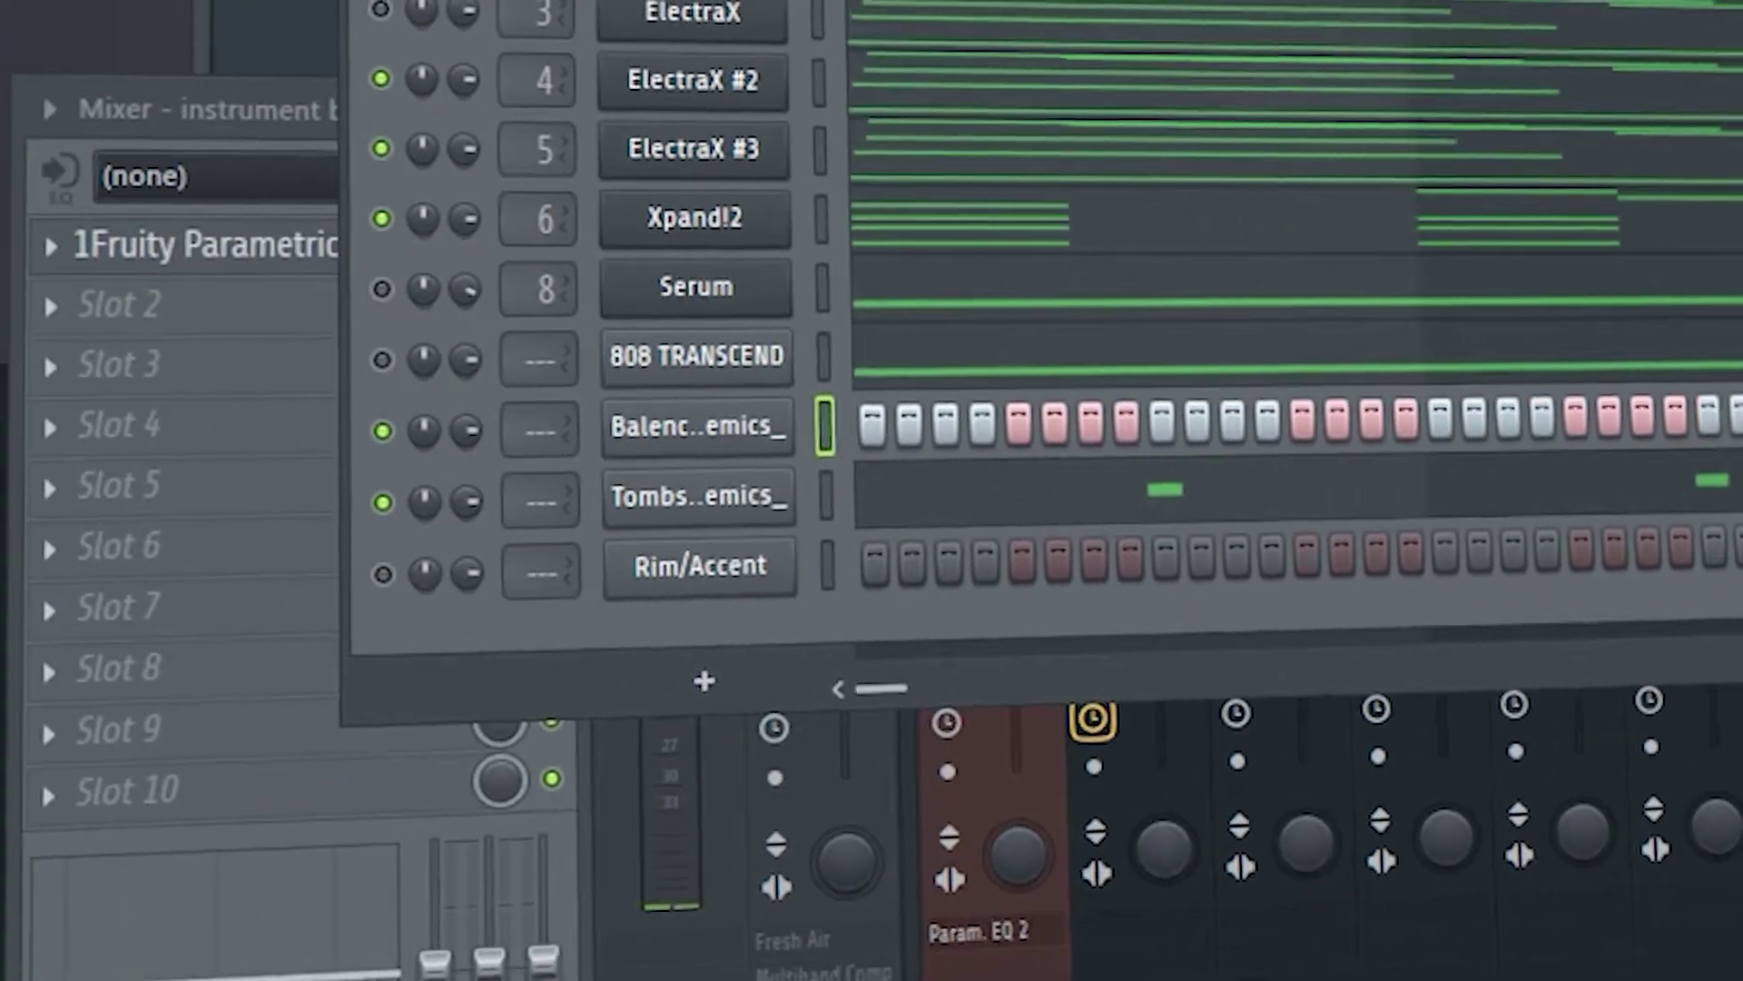
Open the hi-hat's notes in the piano roll and delete the widely spaced notes after the dense run.
key(space)
right_click(812, 423)
click(998, 413)
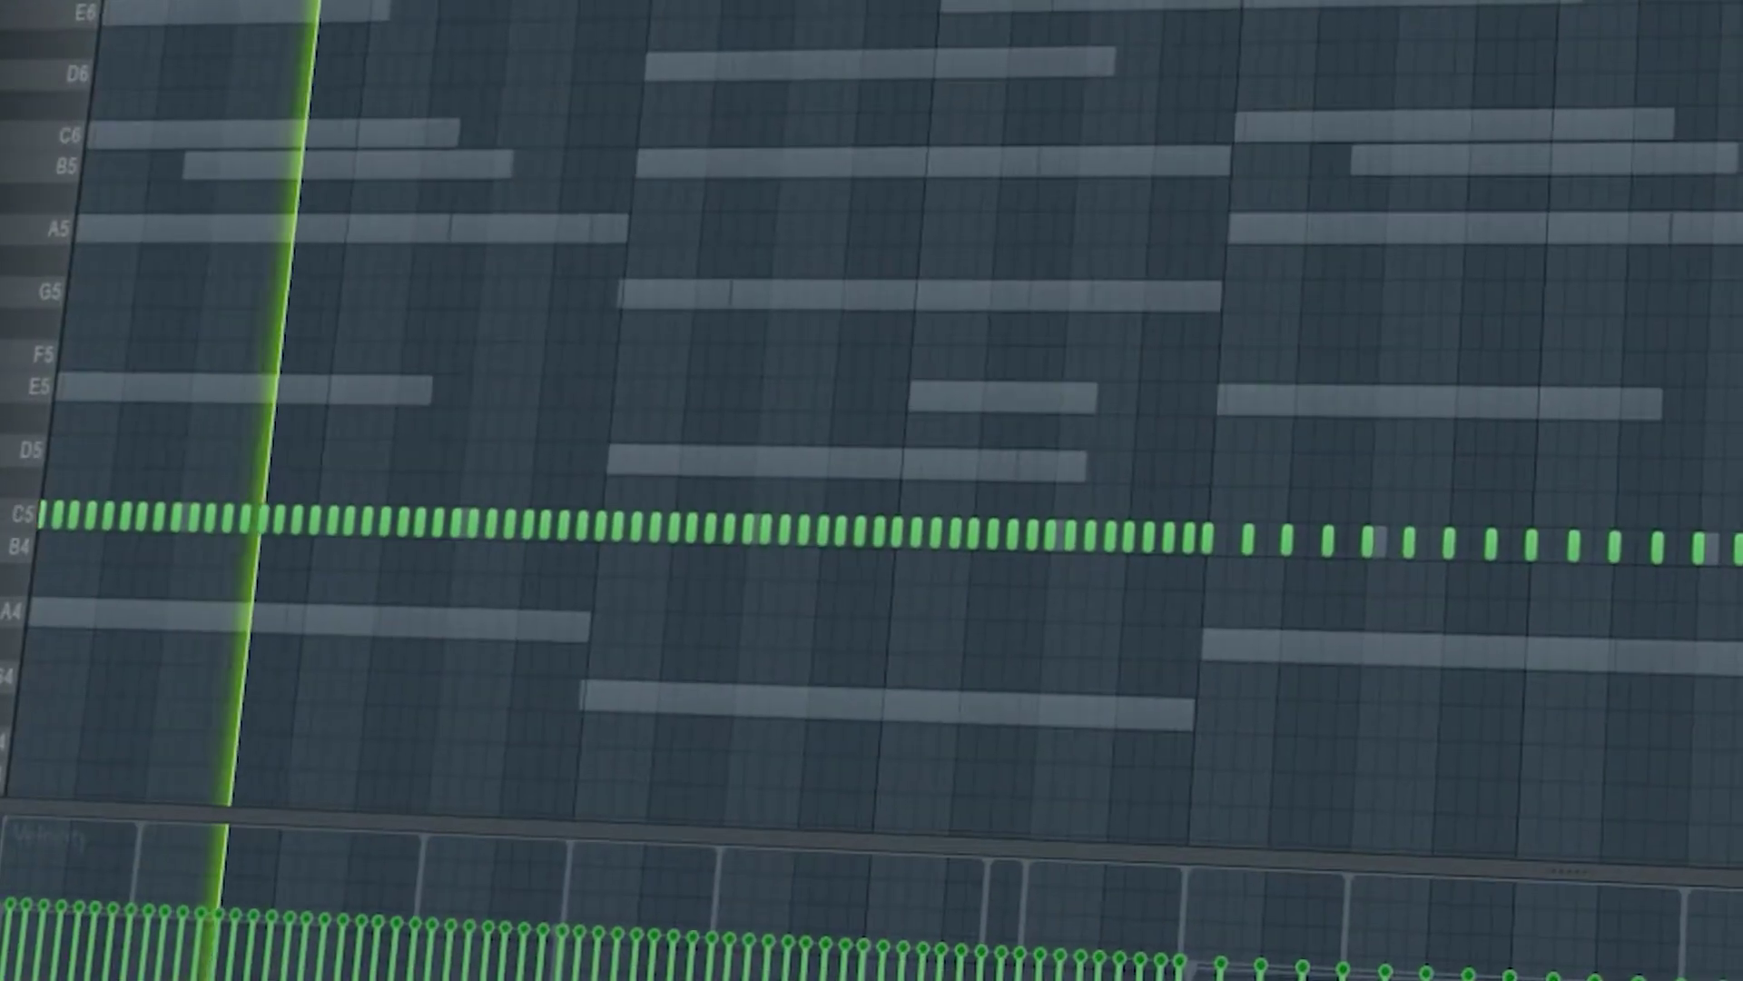
drag(1318, 426, 1262, 410)
key(Delete)
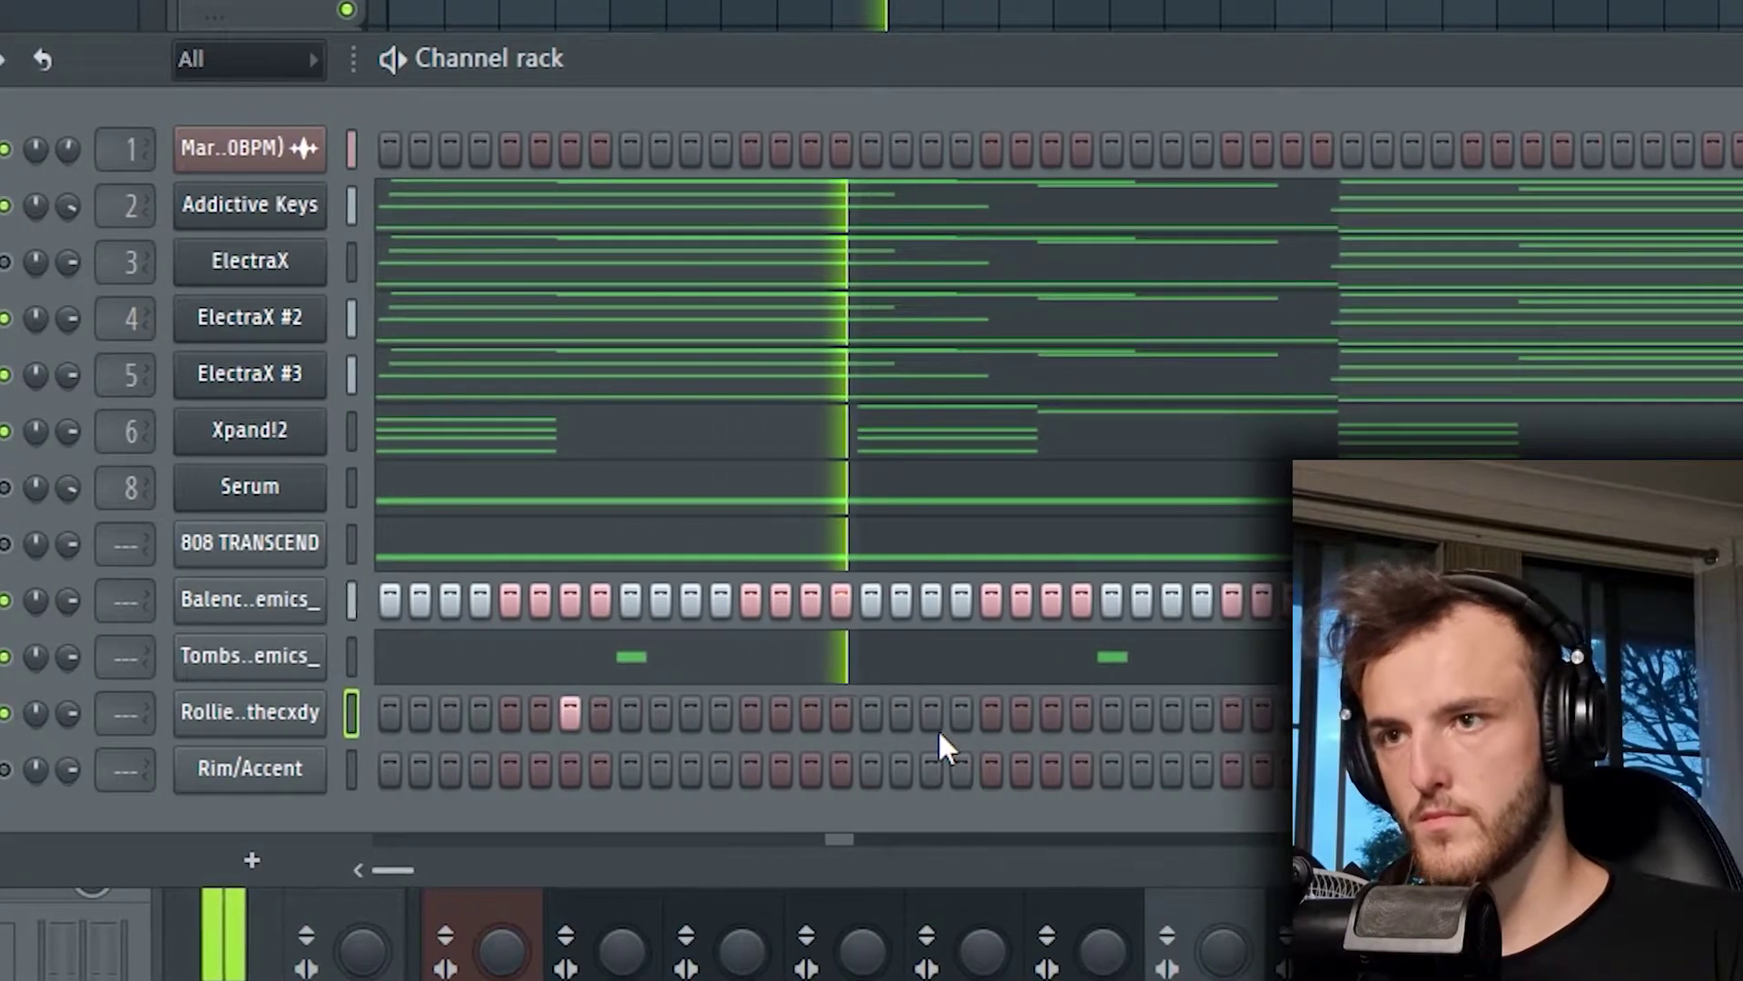
Try extra Rollie open-hat hits in the second bar during playback.
key(space)
key(space)
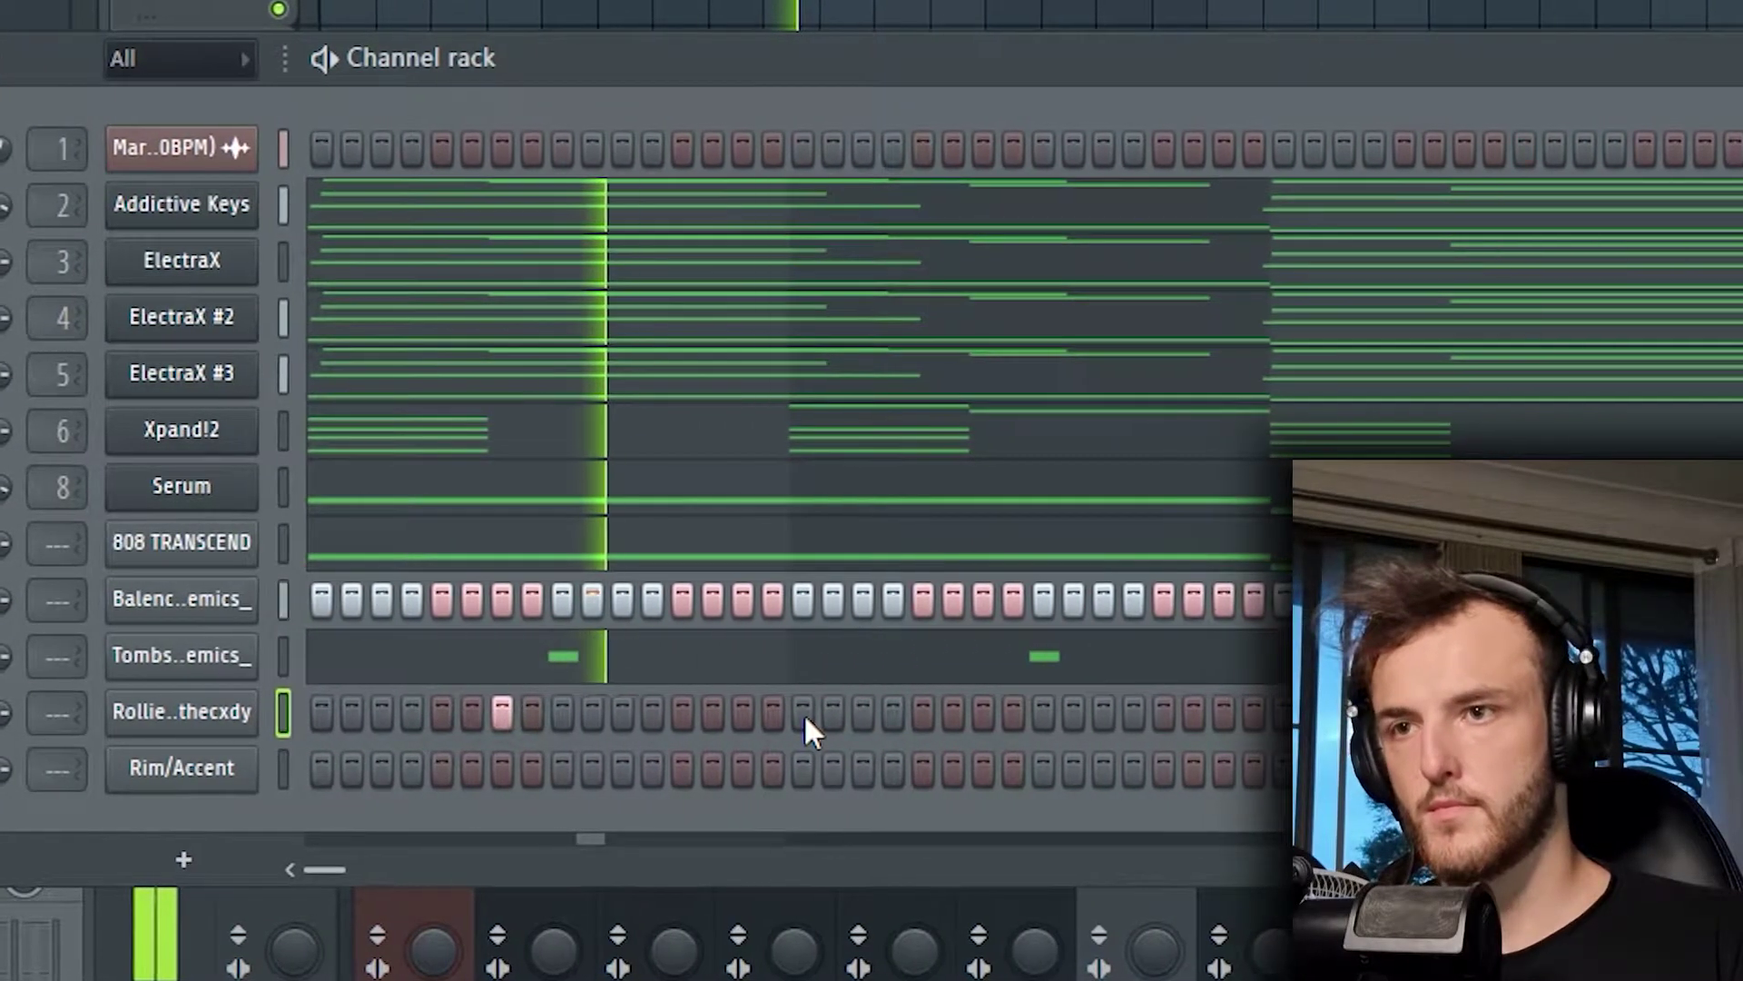
click(855, 716)
click(886, 720)
click(816, 712)
click(786, 713)
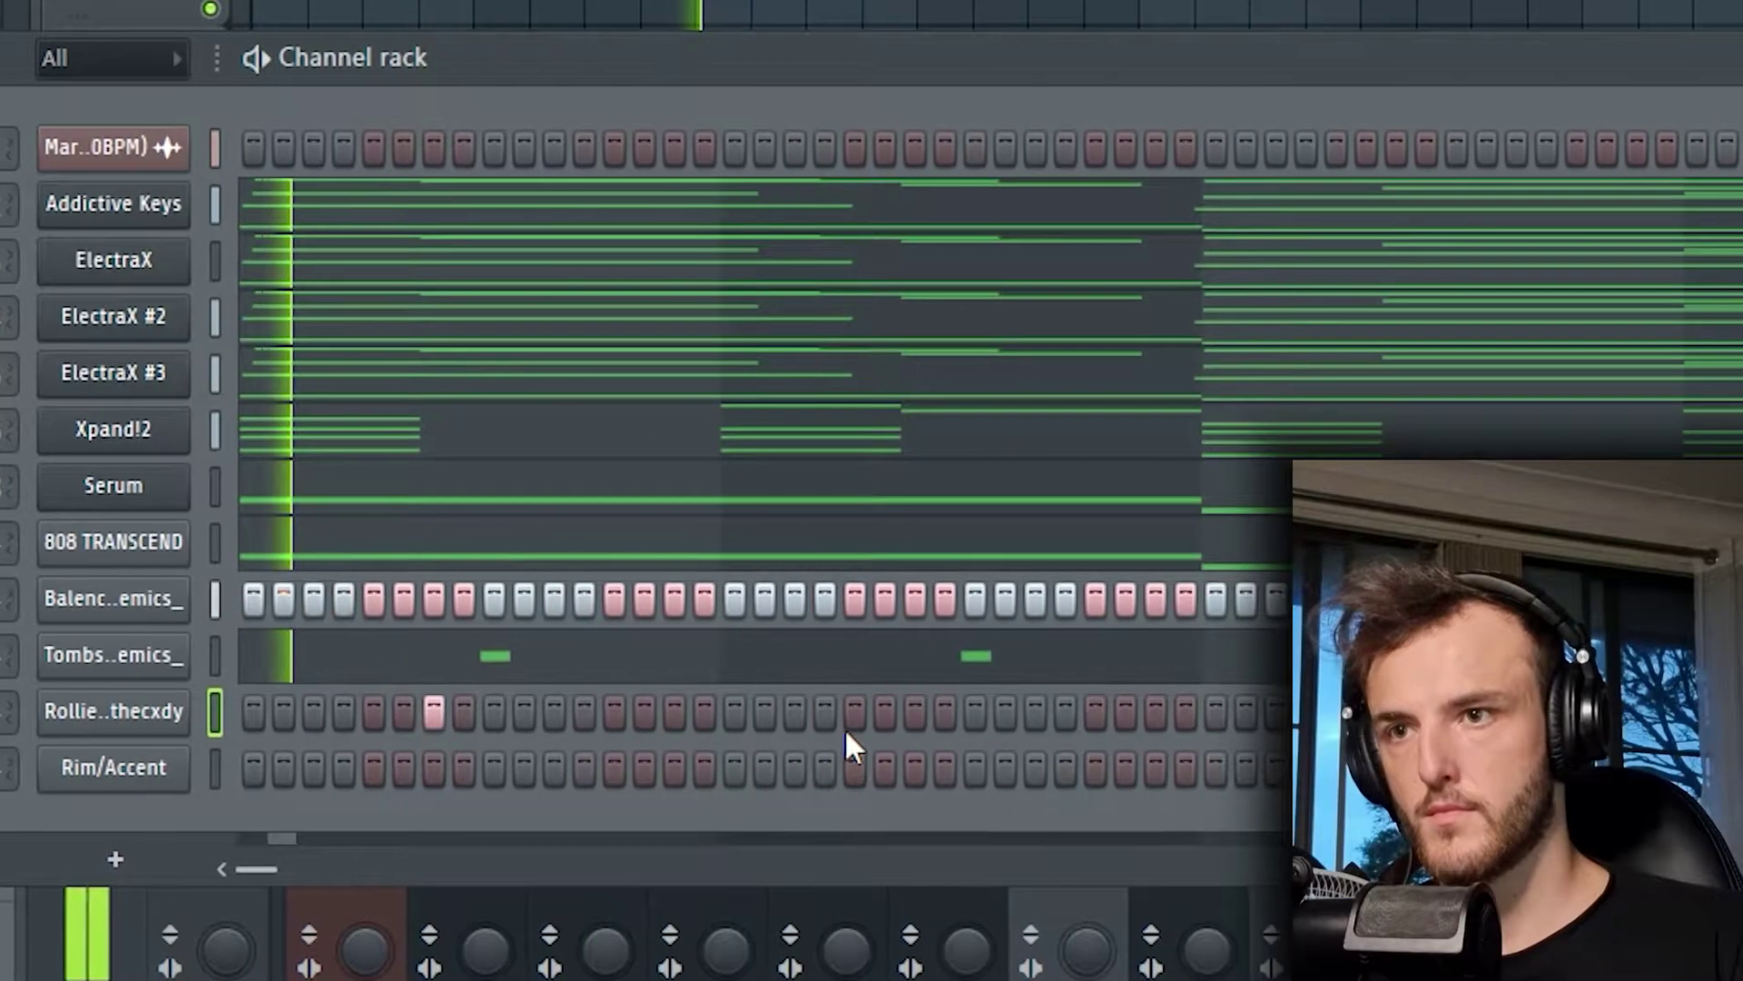
Place Rollie open-hat hits on steps 19 and 20 and open that channel's piano roll.
click(906, 712)
click(936, 713)
click(868, 713)
click(838, 713)
click(778, 713)
click(808, 712)
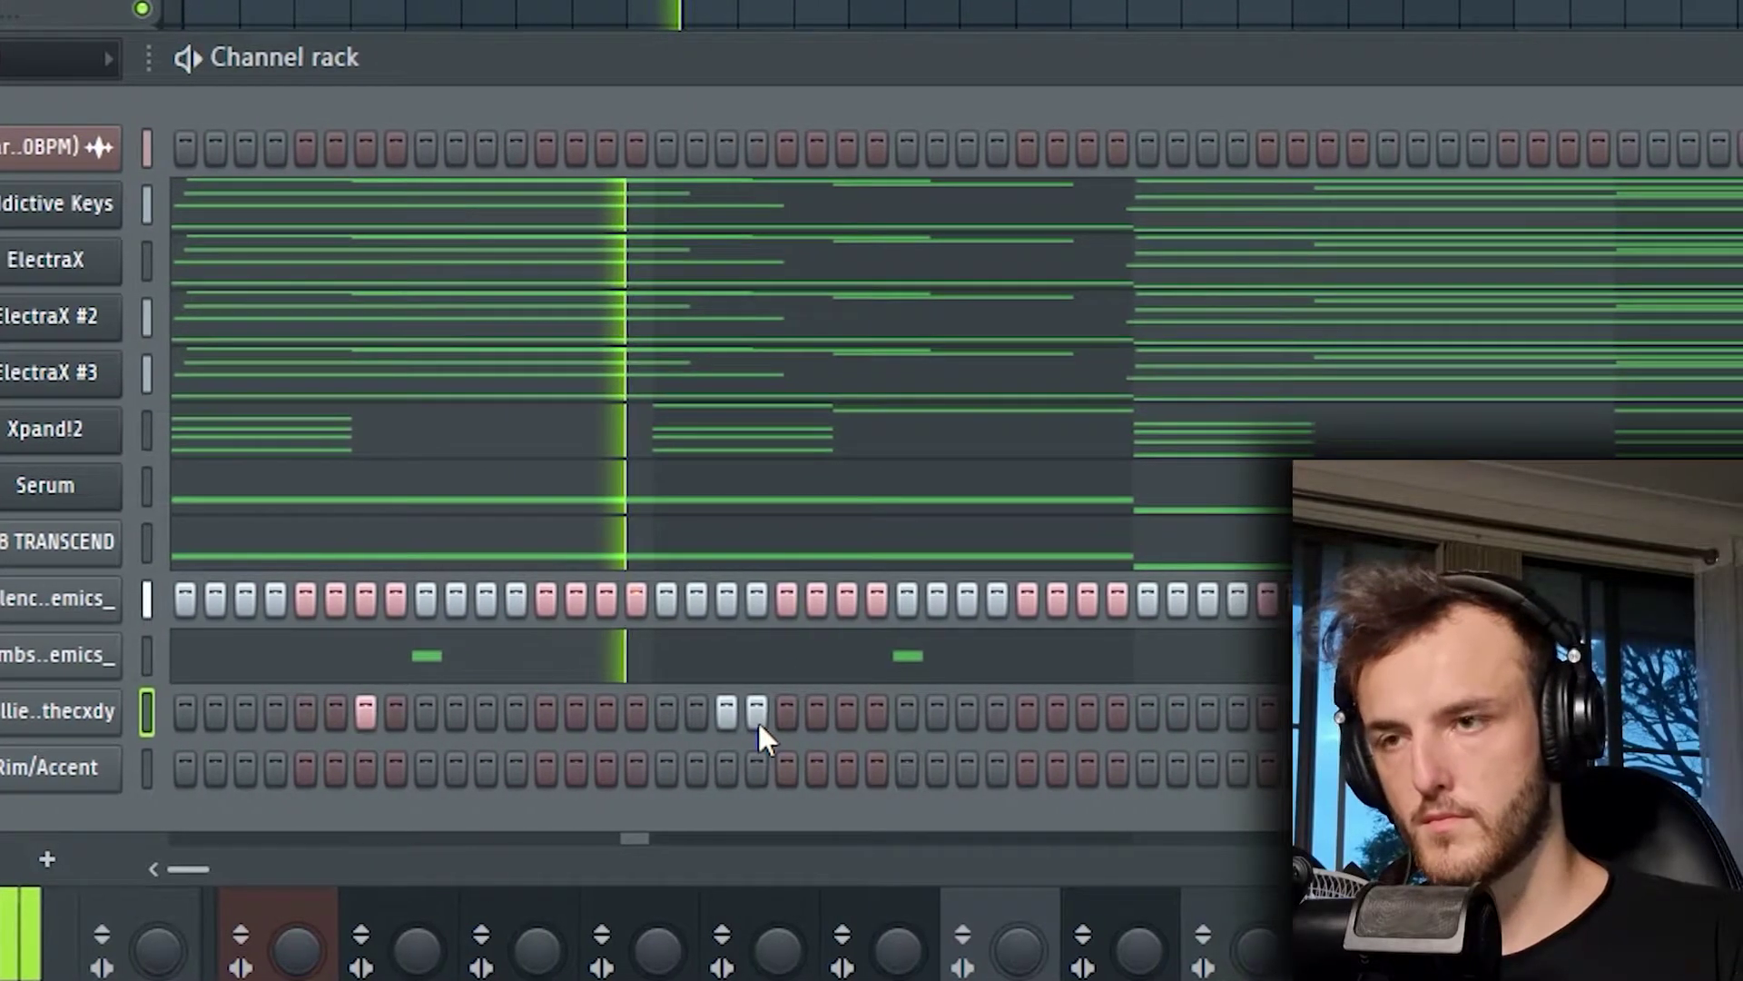
right_click(96, 712)
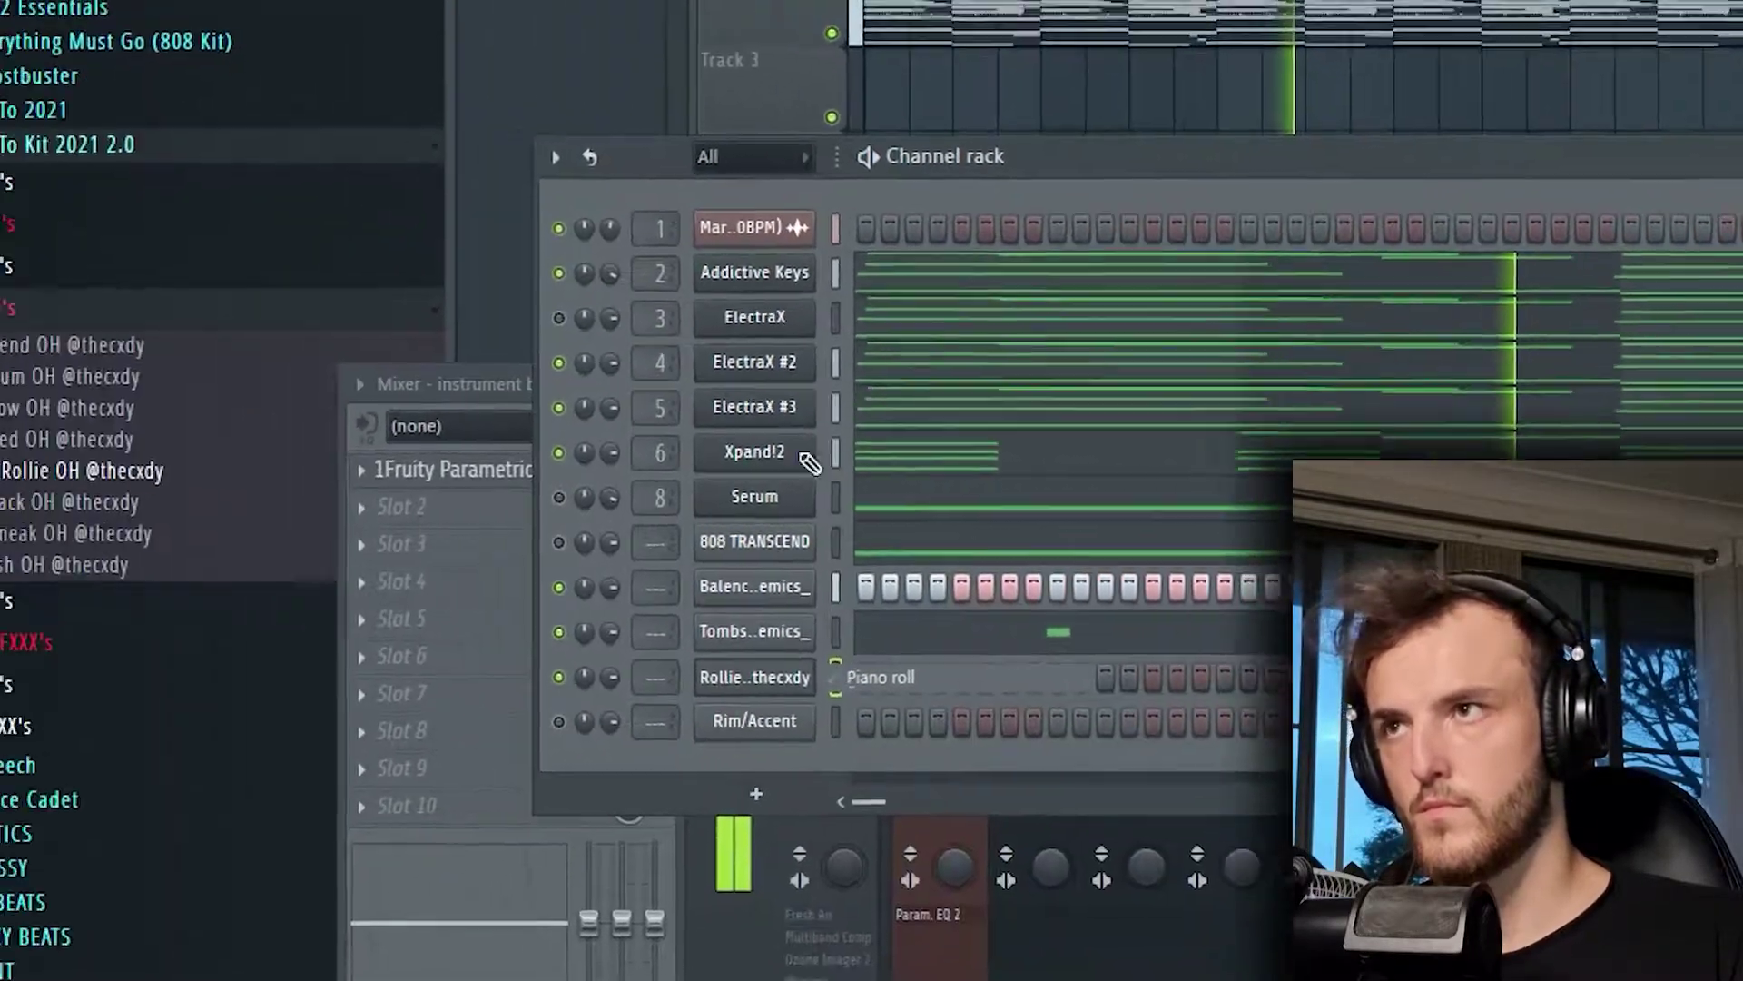
Add RIP XXX Rim hits in the piano roll and repeat the two-bar rim pattern three more times.
click(177, 710)
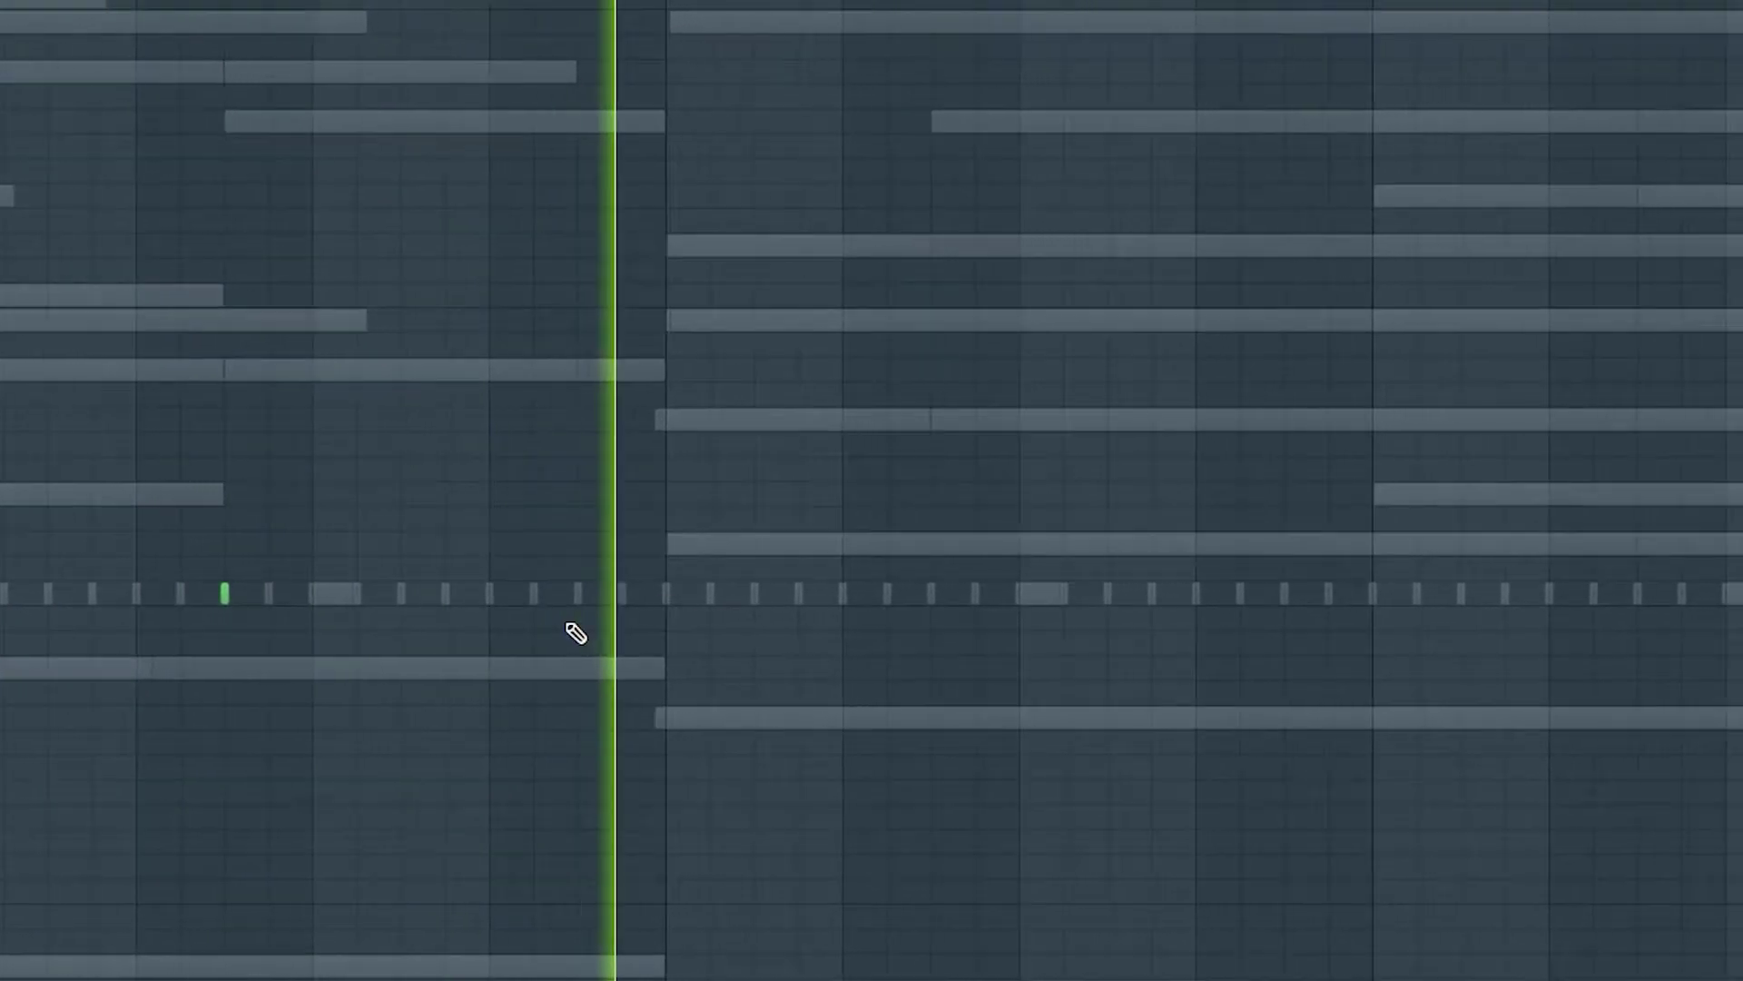
click(697, 595)
ctrl+scroll(655, 482, down, 3)
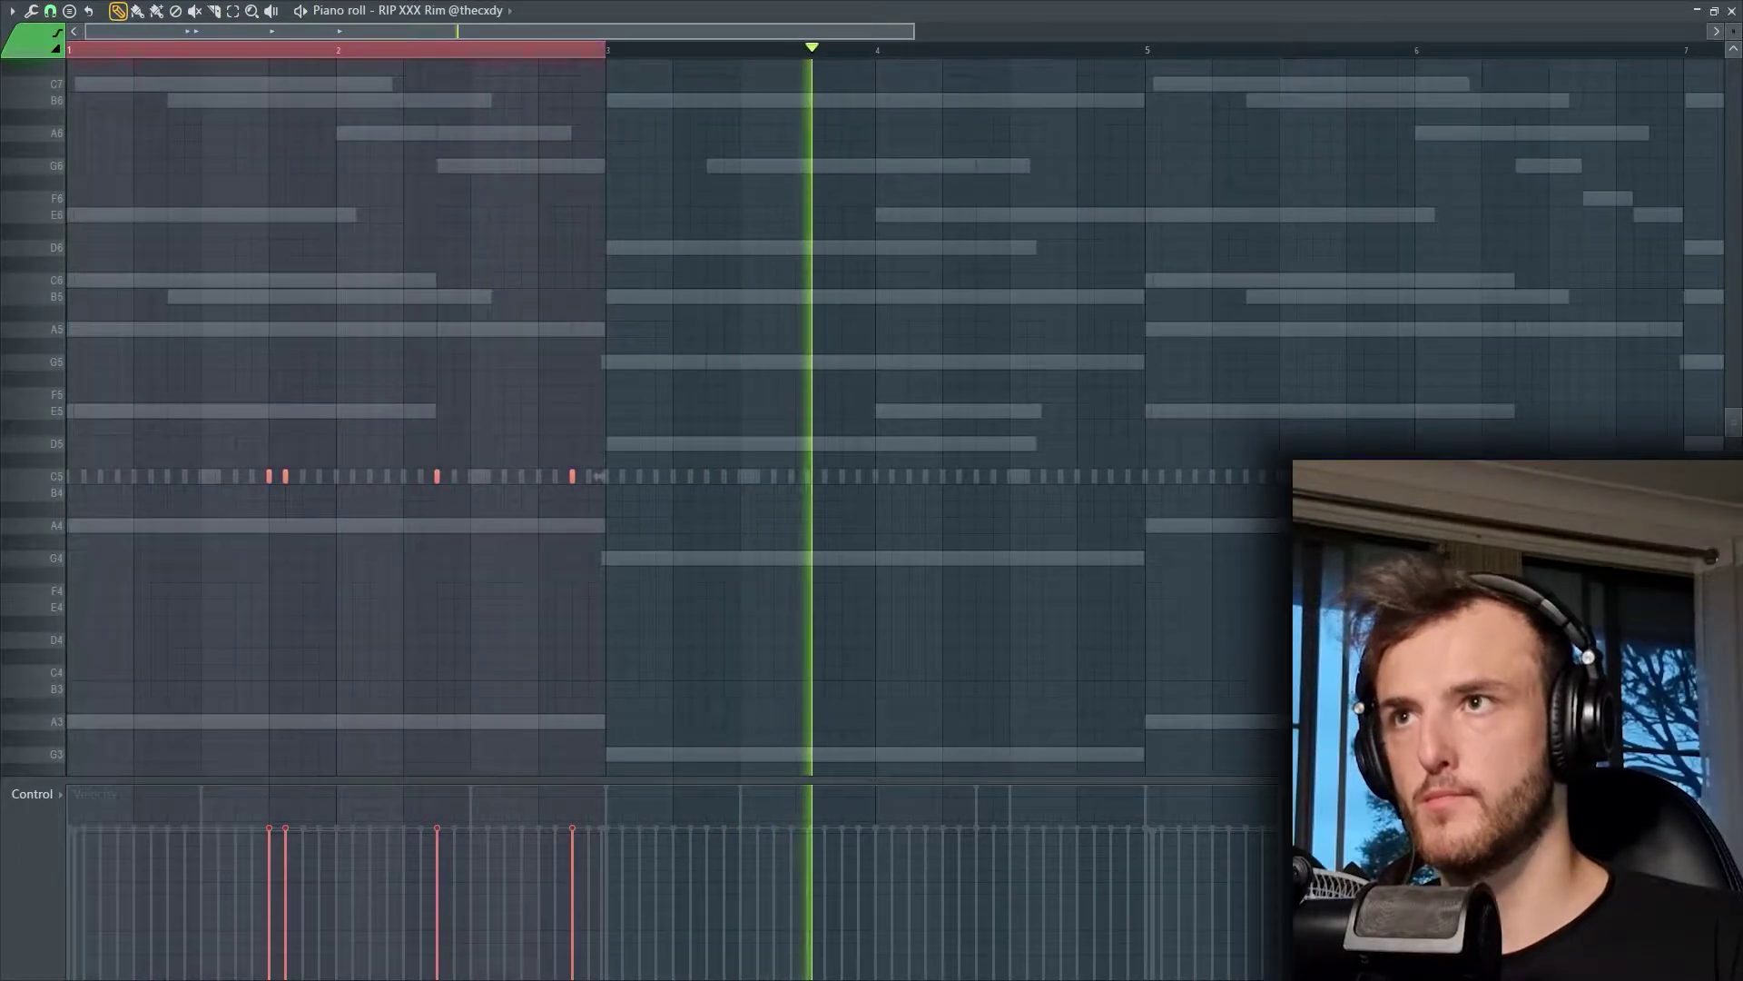
scroll(716, 412, down, 3)
key(ctrl+b)
key(ctrl+b)
key(ctrl+b)
key(ctrl+d)
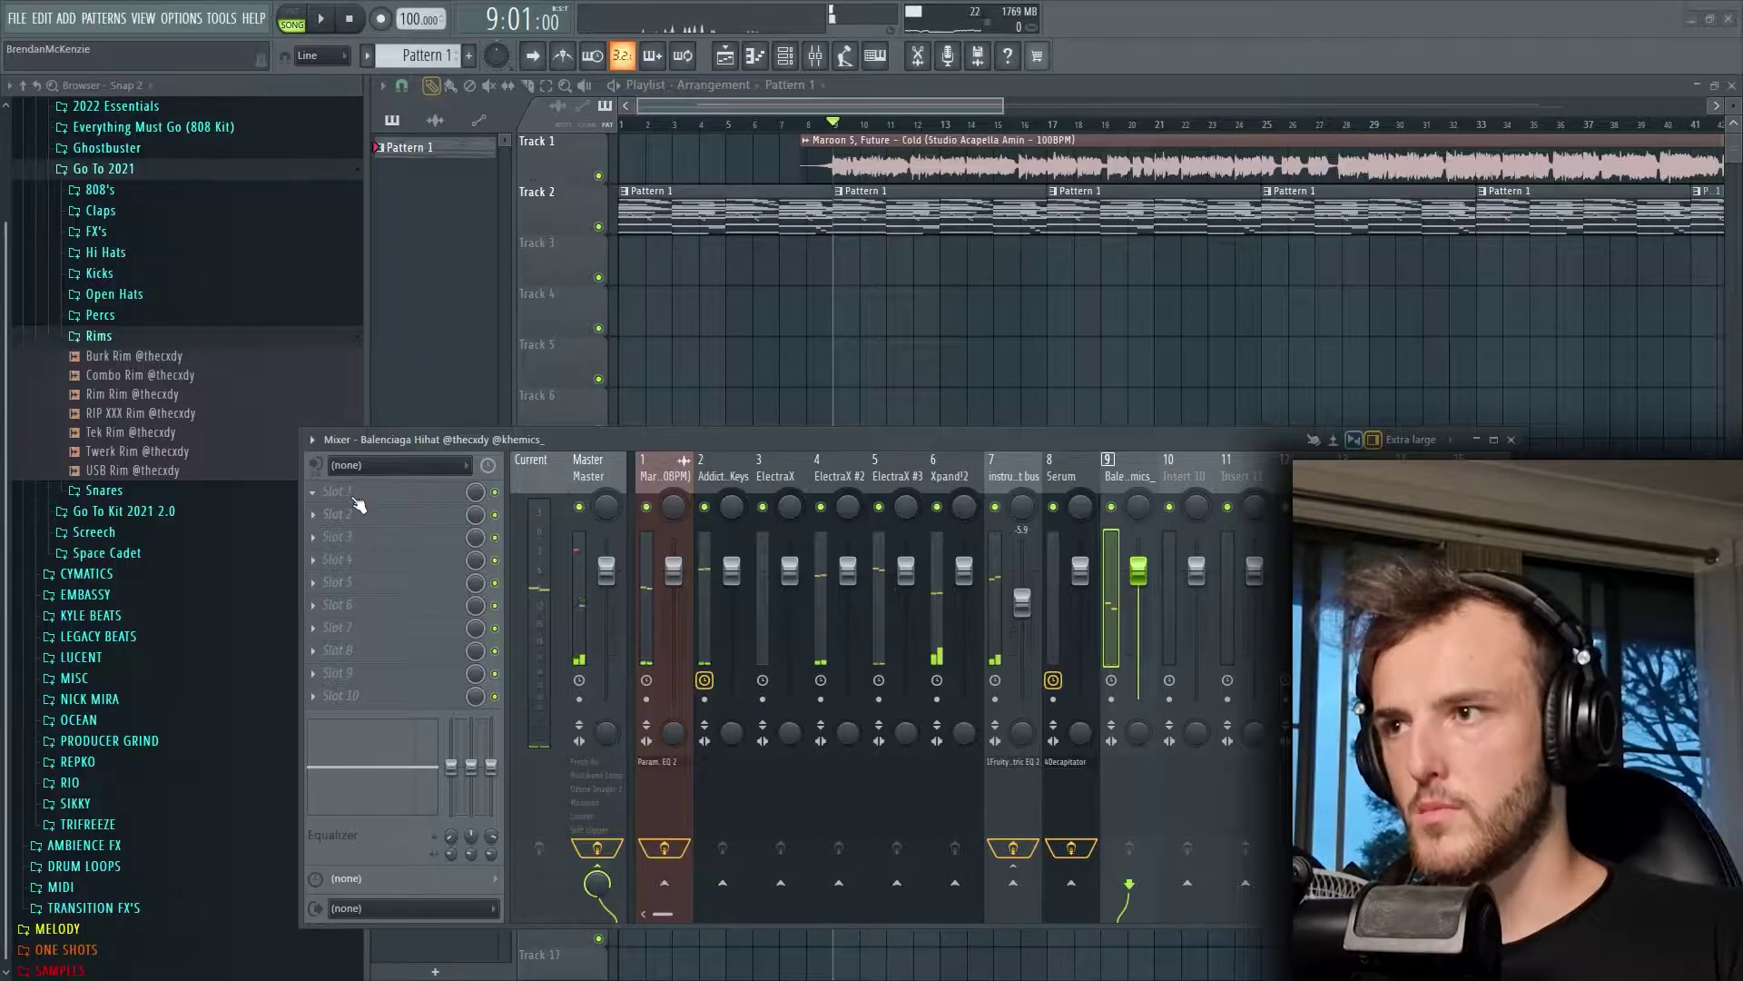
Add dblue Glitch v1.3 to the Balenciaga hi-hat's mixer track and clear unwanted effect steps from its sequence.
click(399, 491)
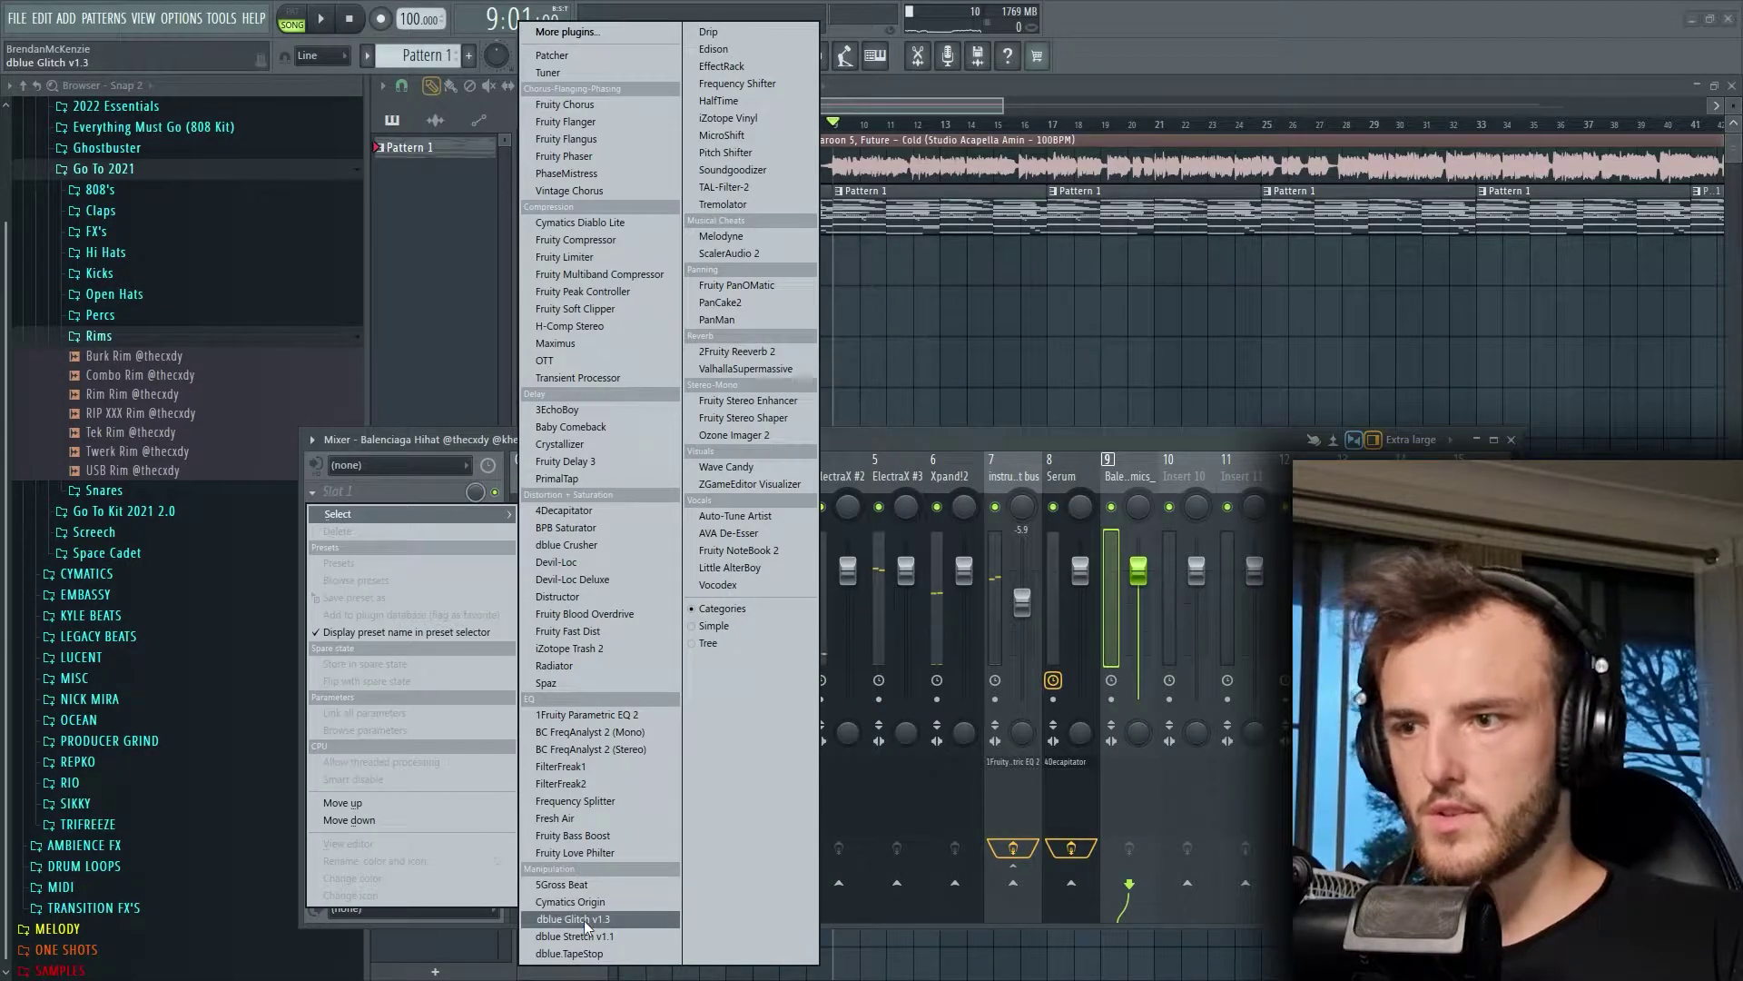
click(585, 919)
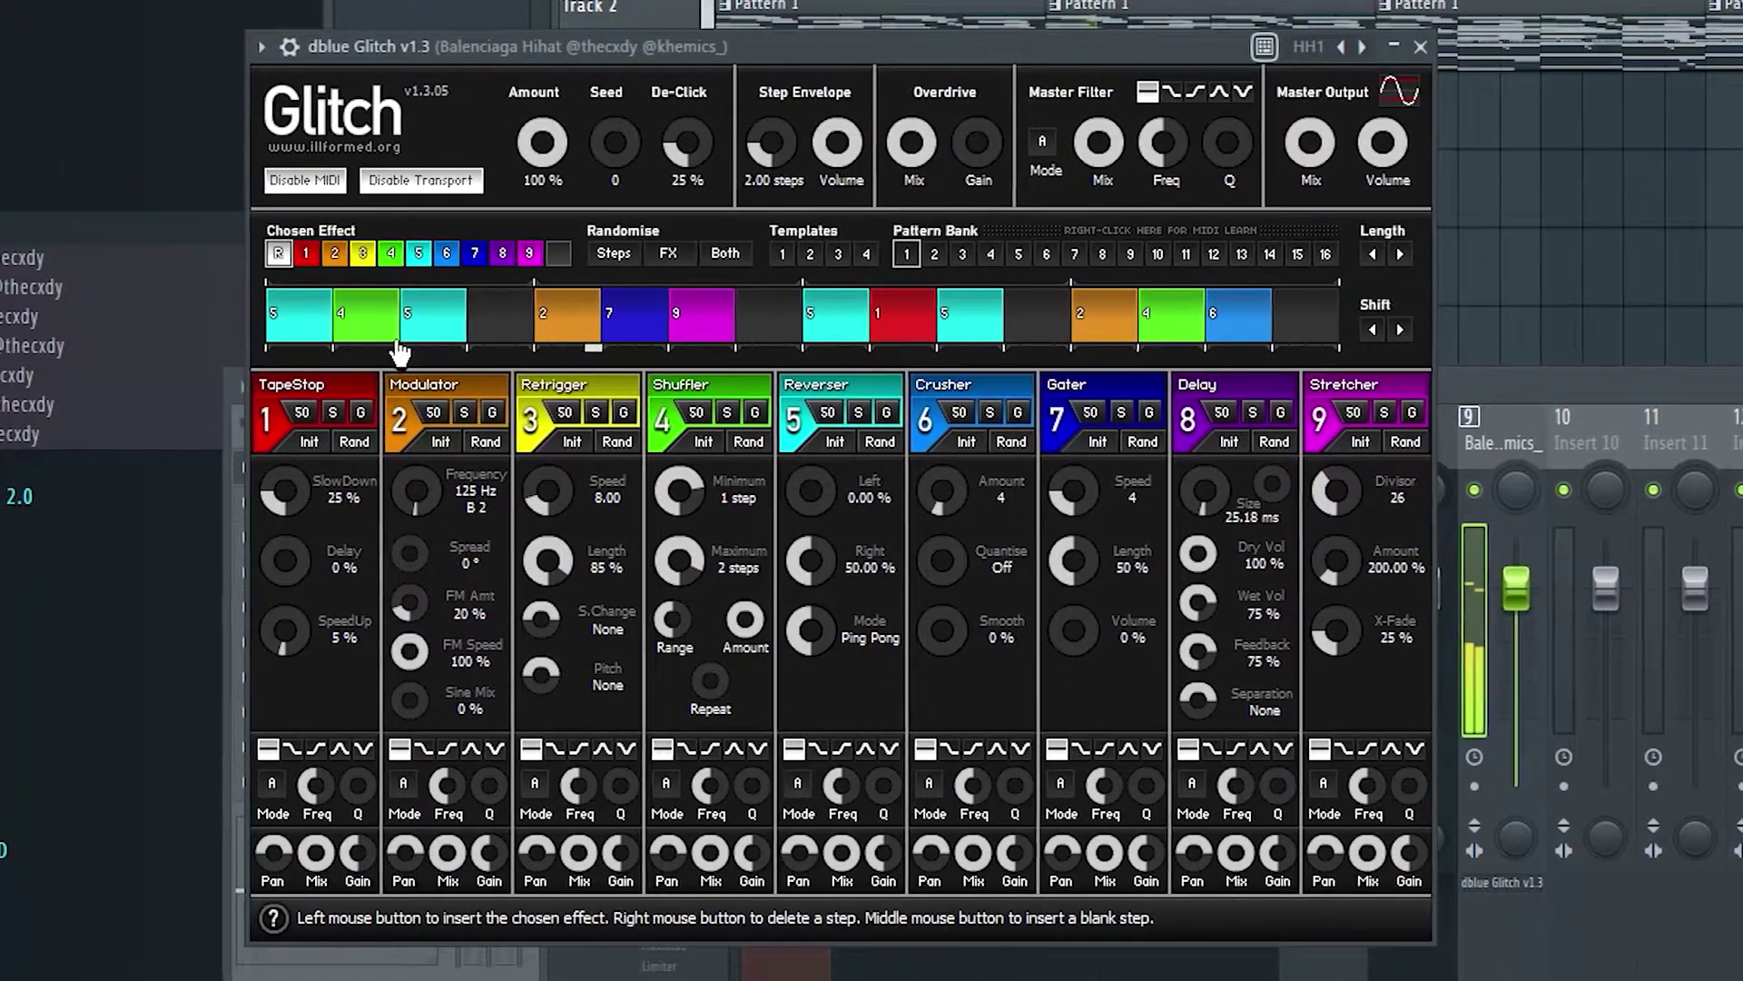
right_click(414, 337)
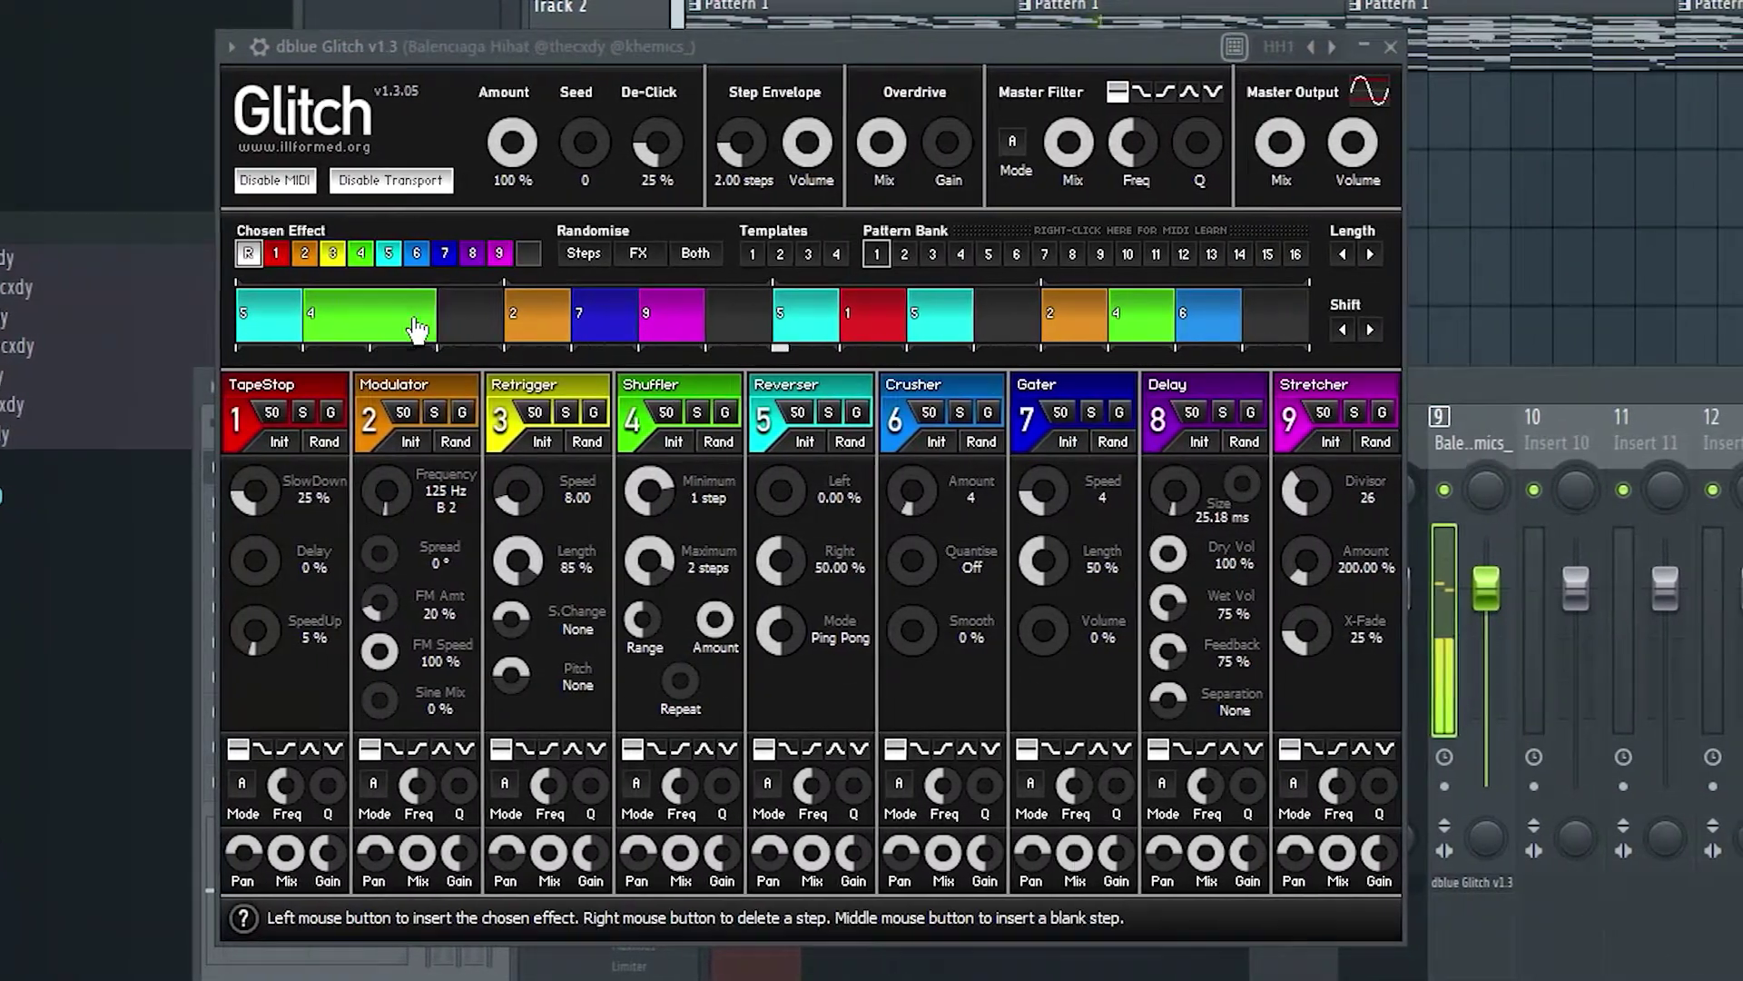
click(364, 324)
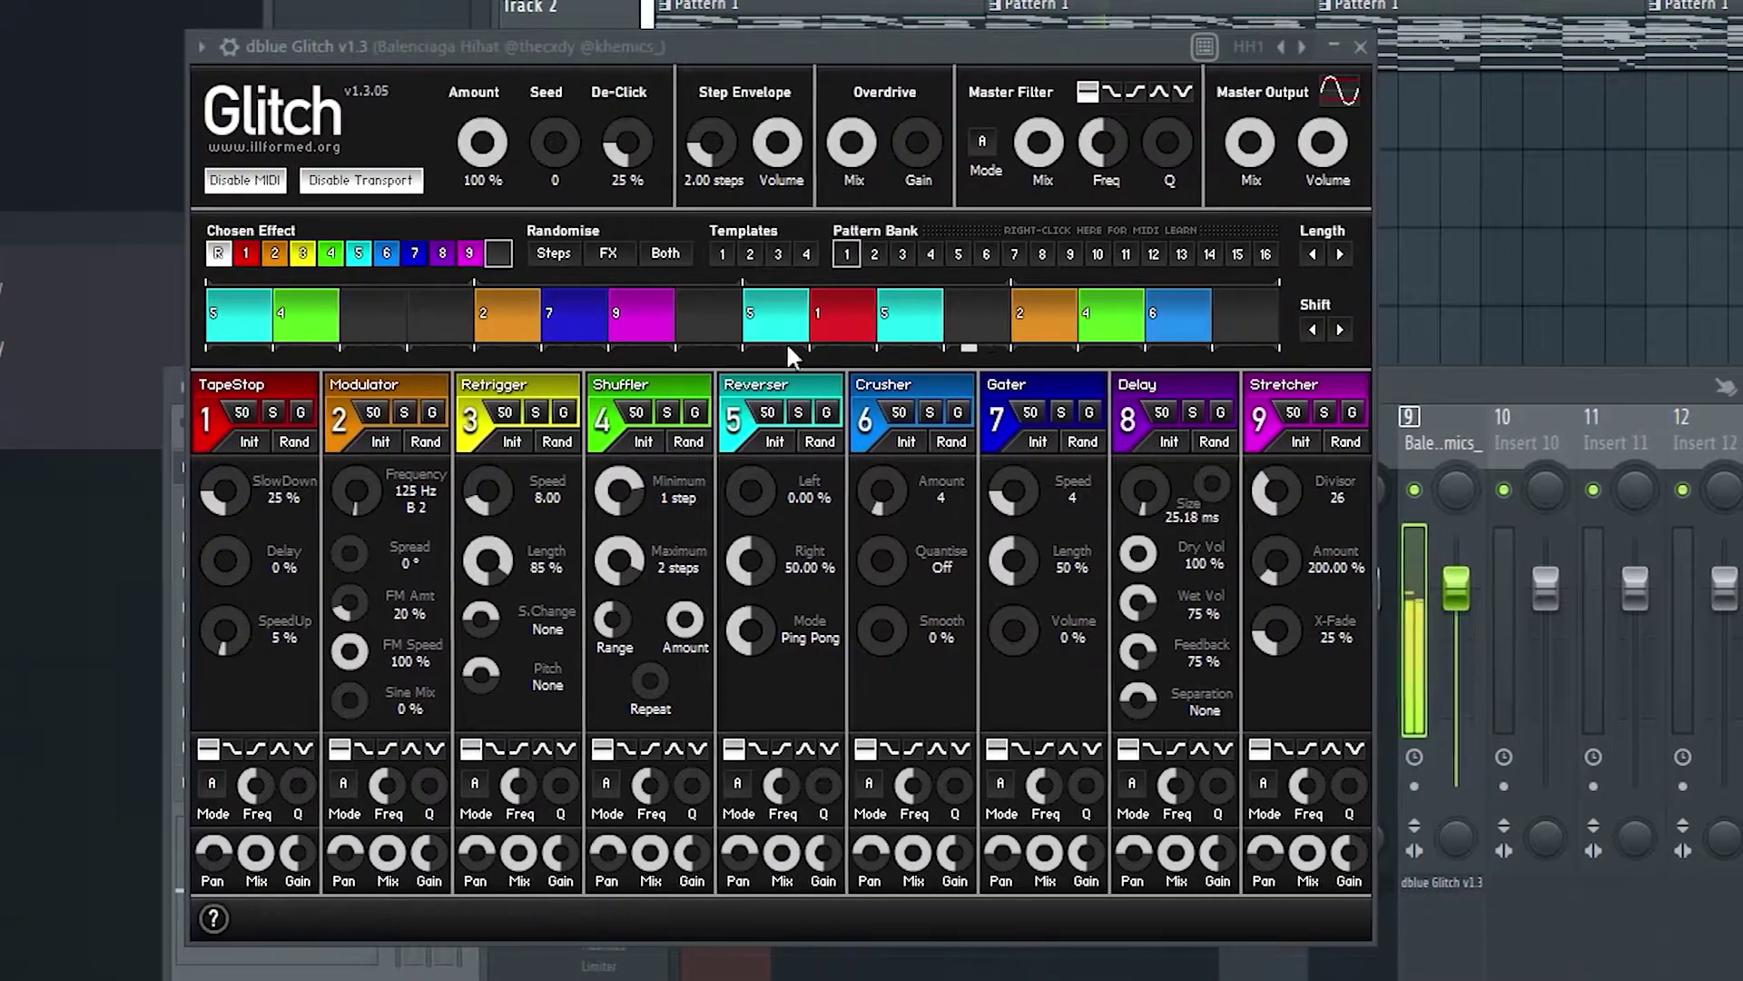
click(828, 336)
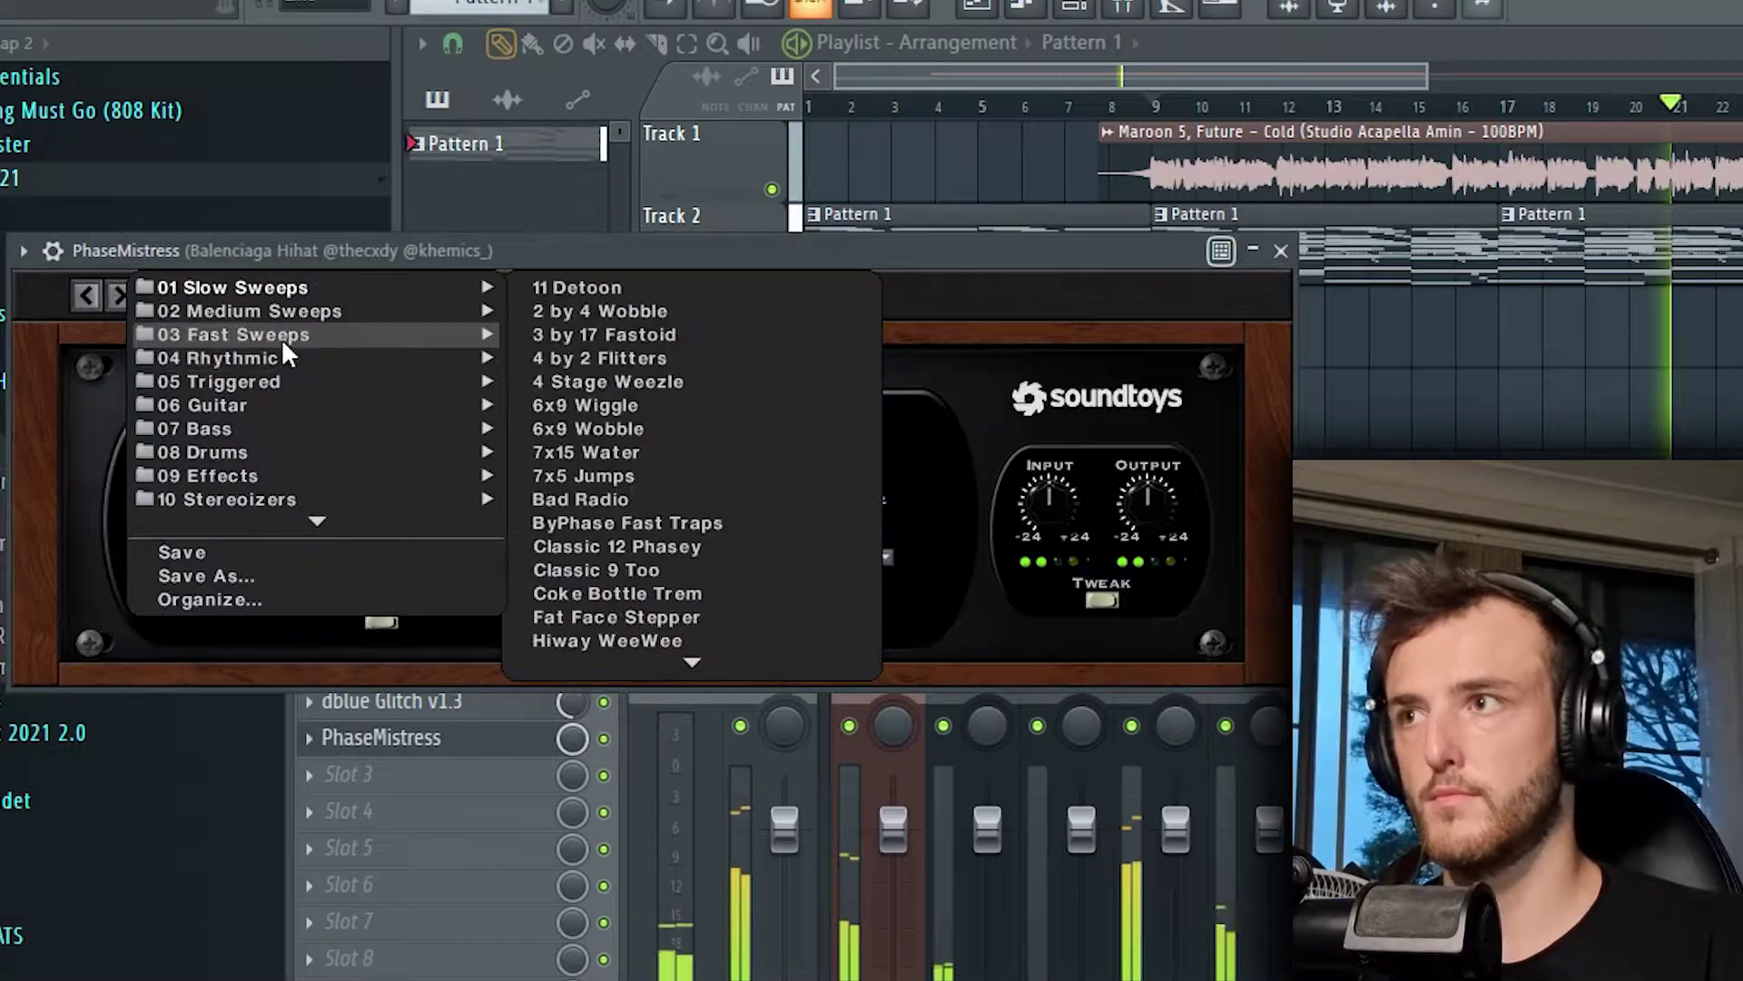
Load the PhaseMistress preset 5x6 Groove 4 from the Rhythmic group for the hi-hat.
mouse_move(263, 357)
click(656, 373)
drag(354, 250, 477, 301)
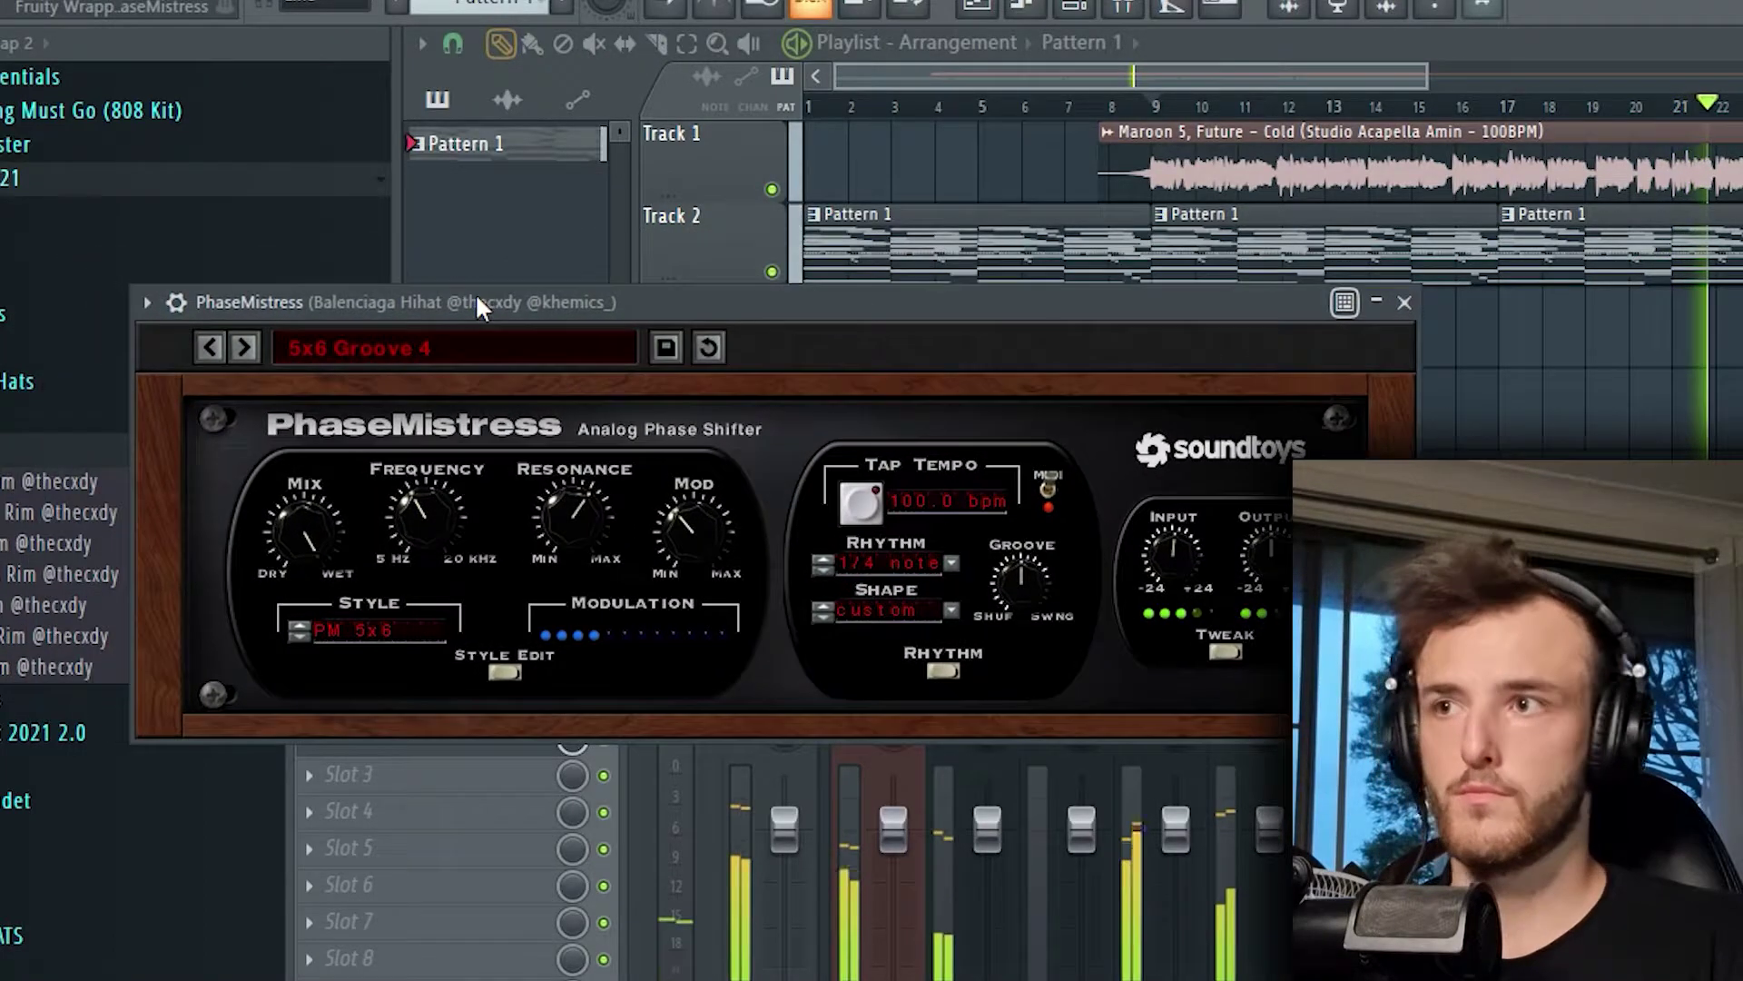
click(1404, 303)
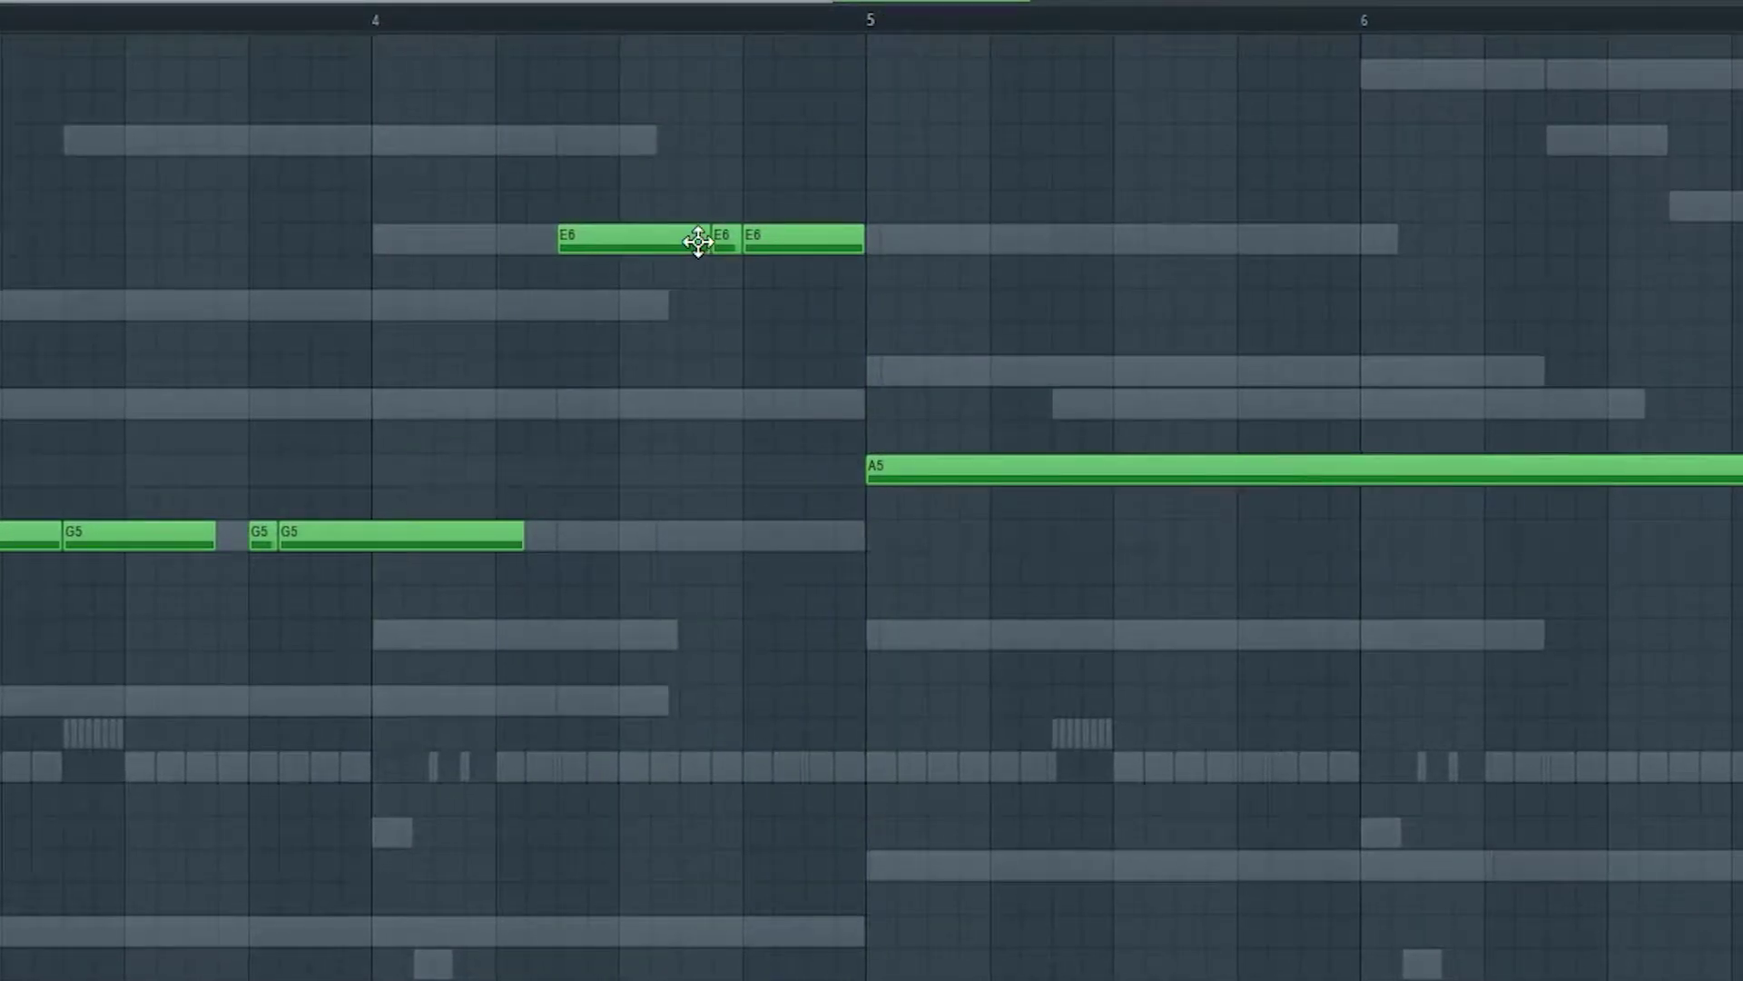
Rework the bass notes in the piano roll and copy the split A5 and G5 notes into the second half of the pattern.
scroll(713, 480, down, 2)
drag(639, 514, 409, 617)
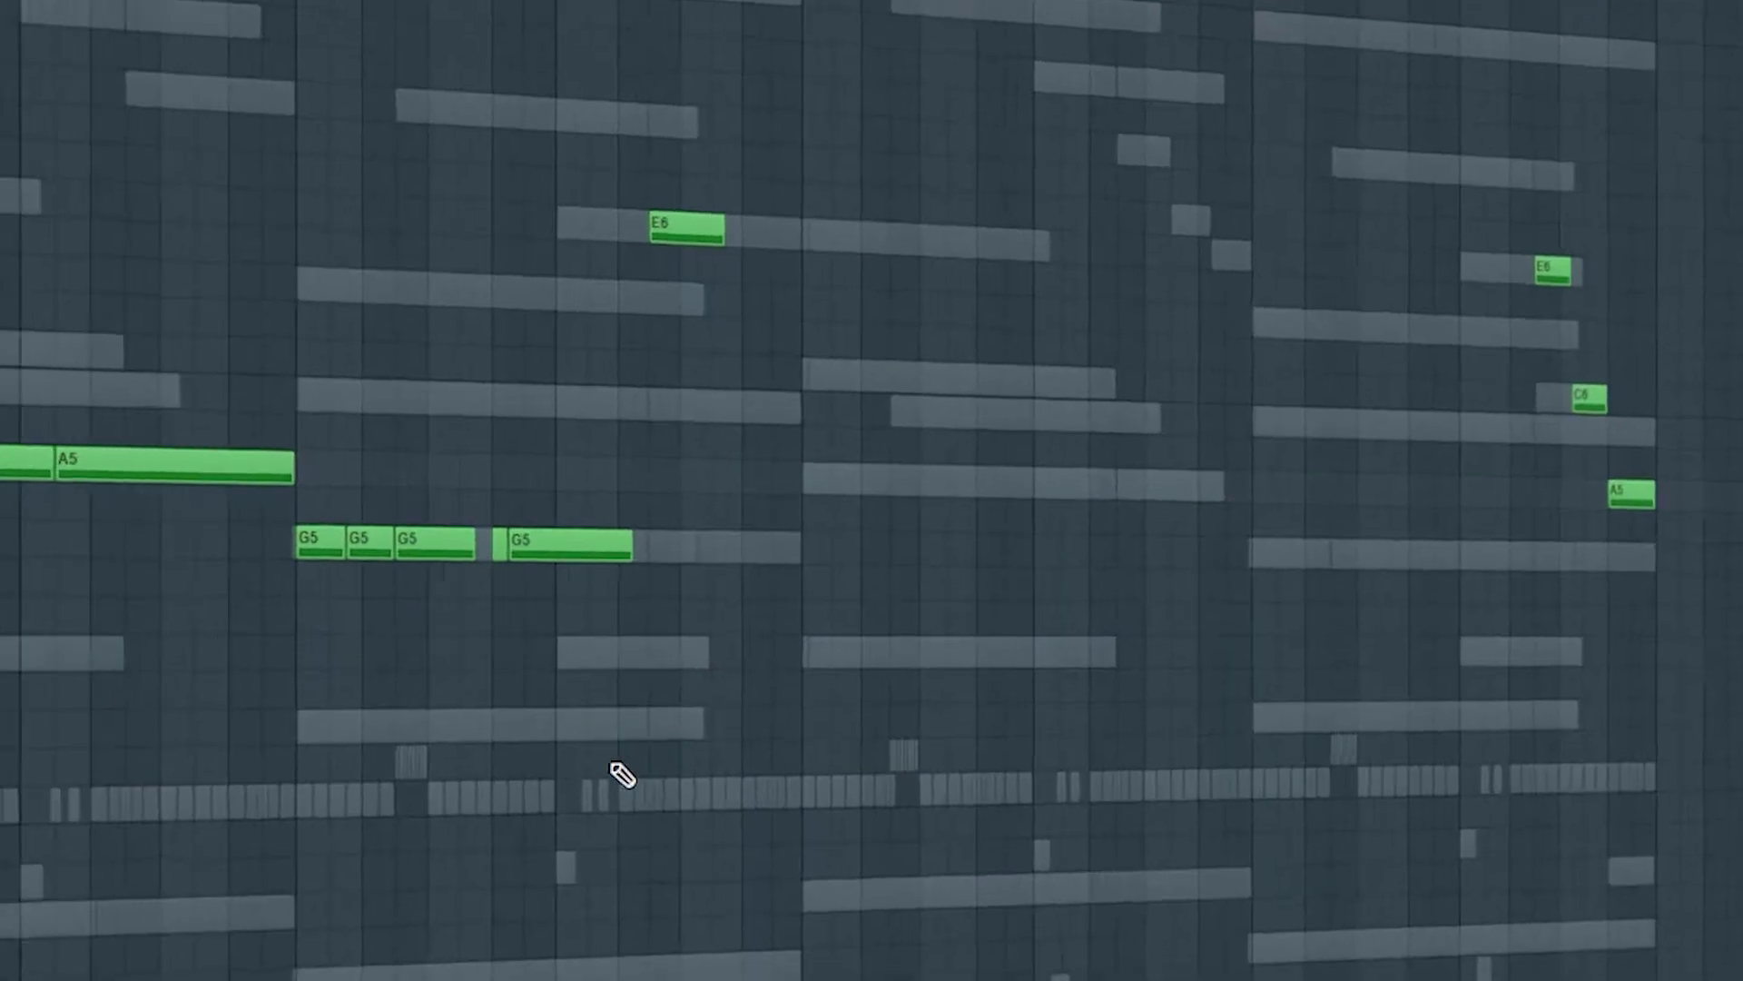
drag(835, 629, 1133, 495)
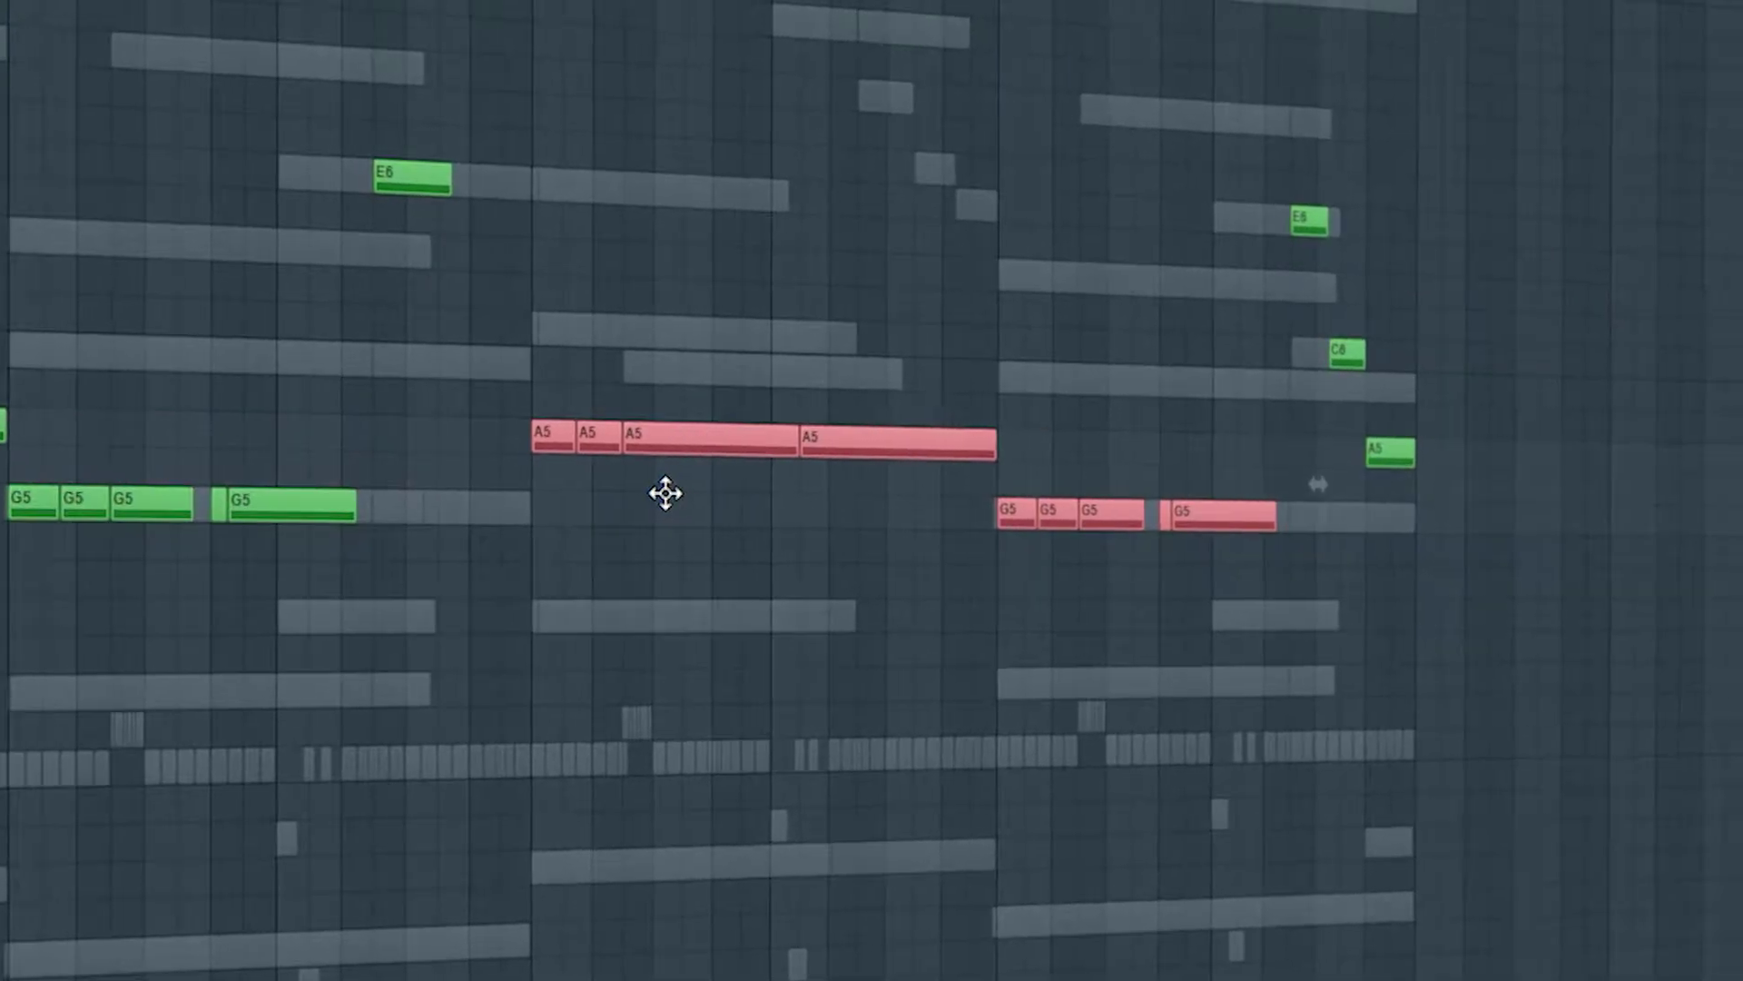
ctrl+click(1405, 586)
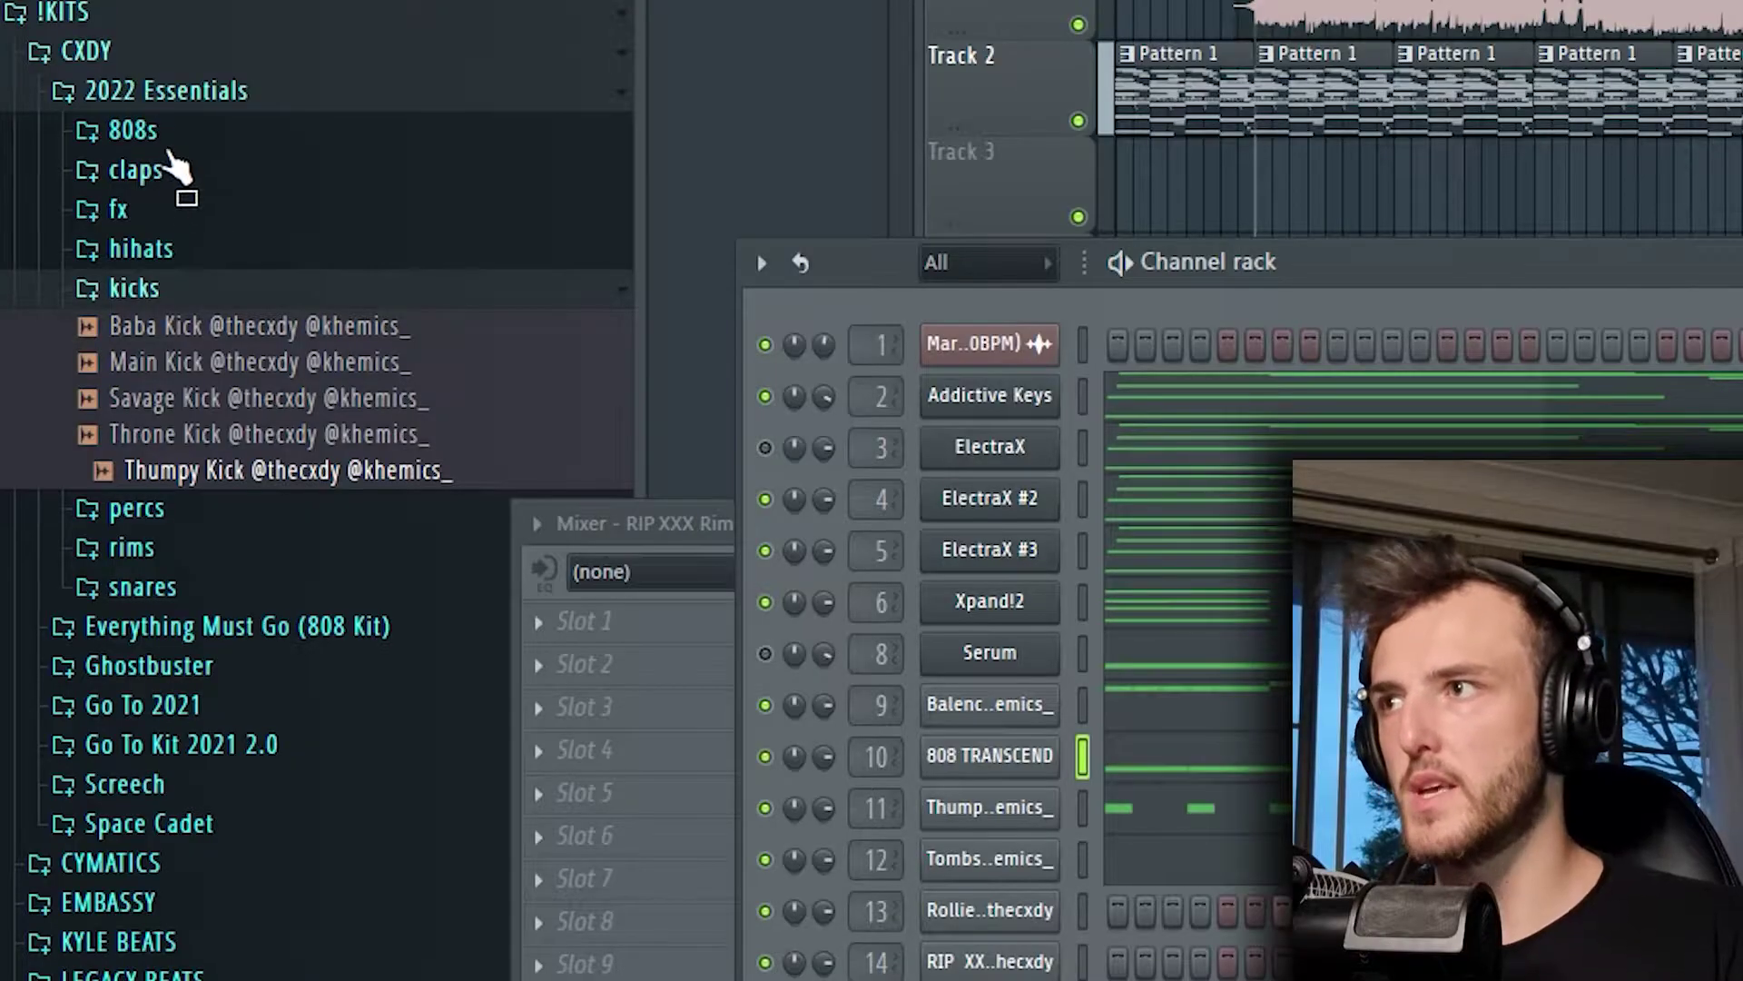
Try Dripped 808 and TFZ 808 - Best Zay in place of the 808 TRANSCEND sample during playback.
click(168, 148)
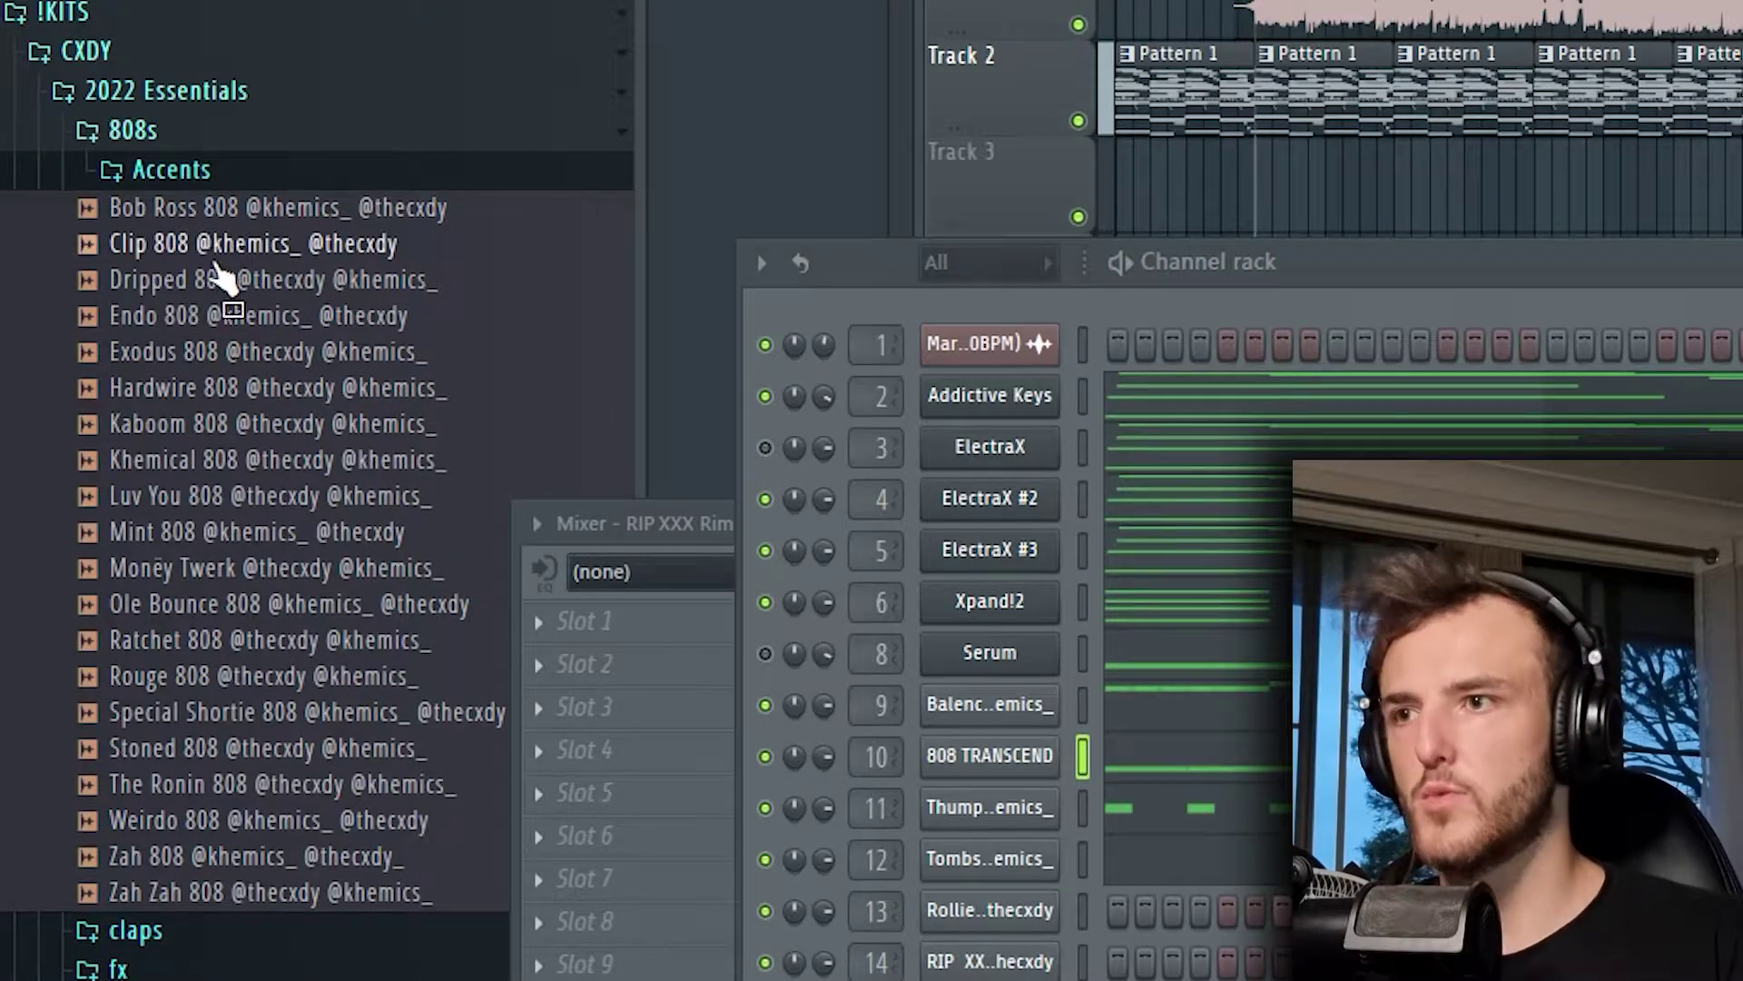
middle_click(266, 298)
key(space)
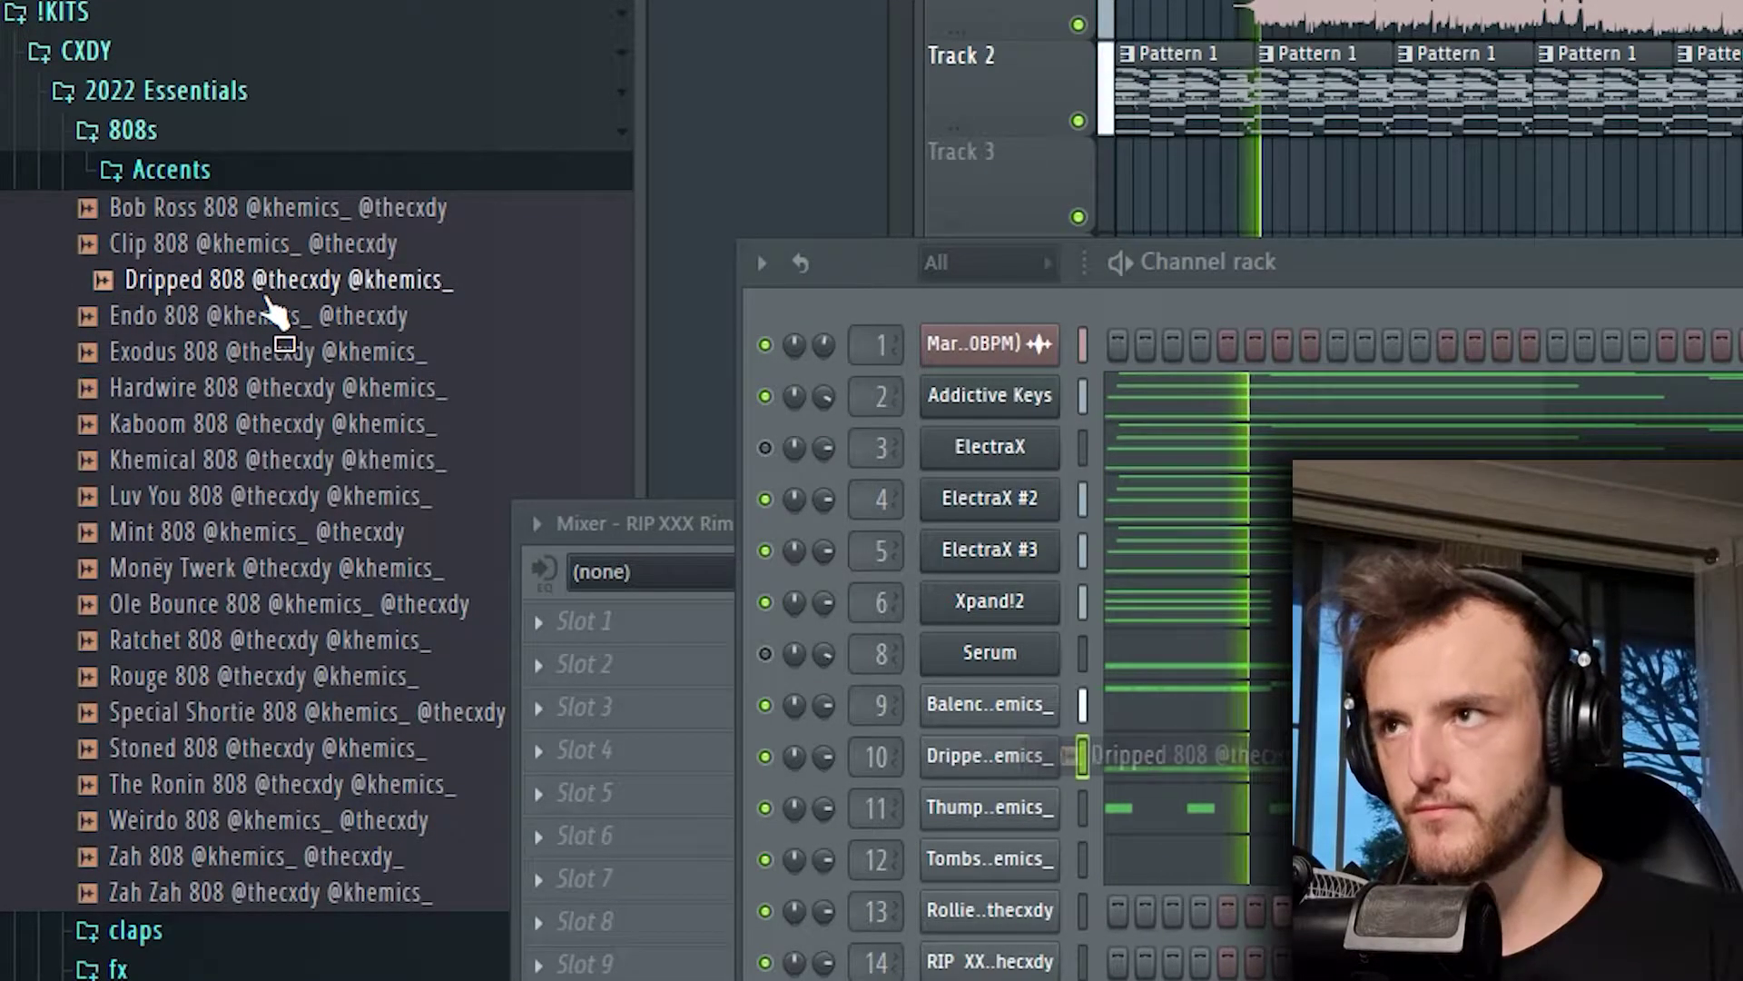
scroll(282, 481, down, 15)
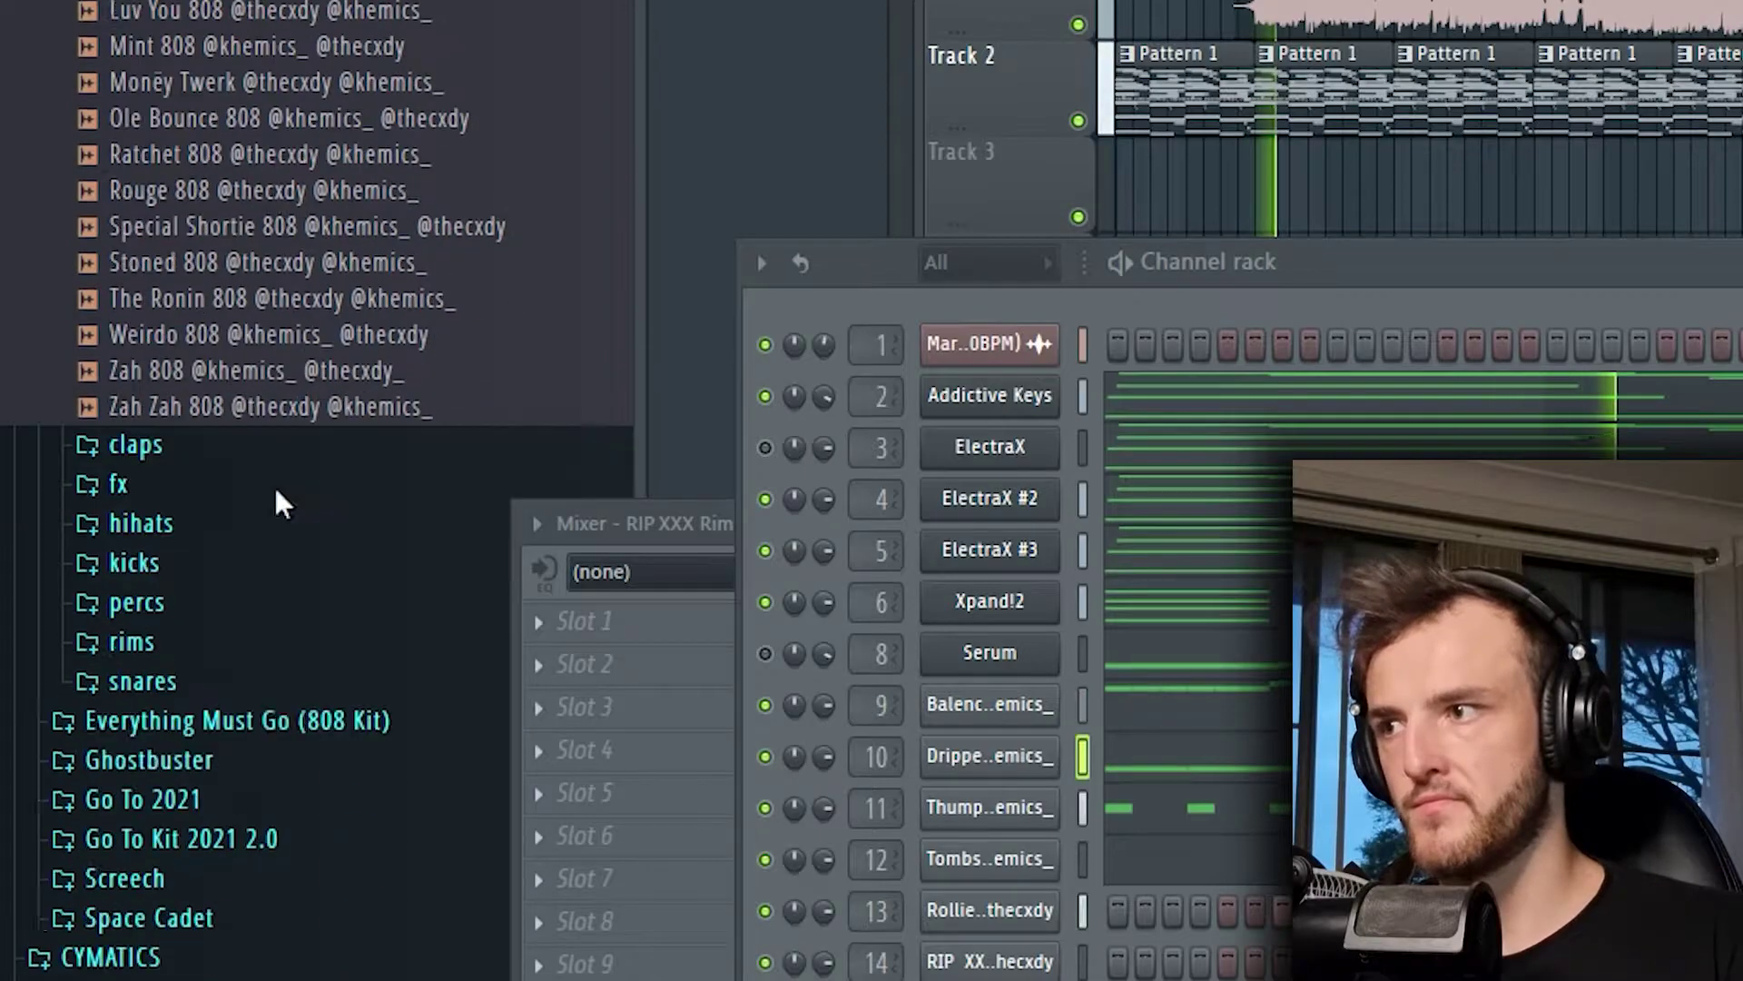
click(107, 606)
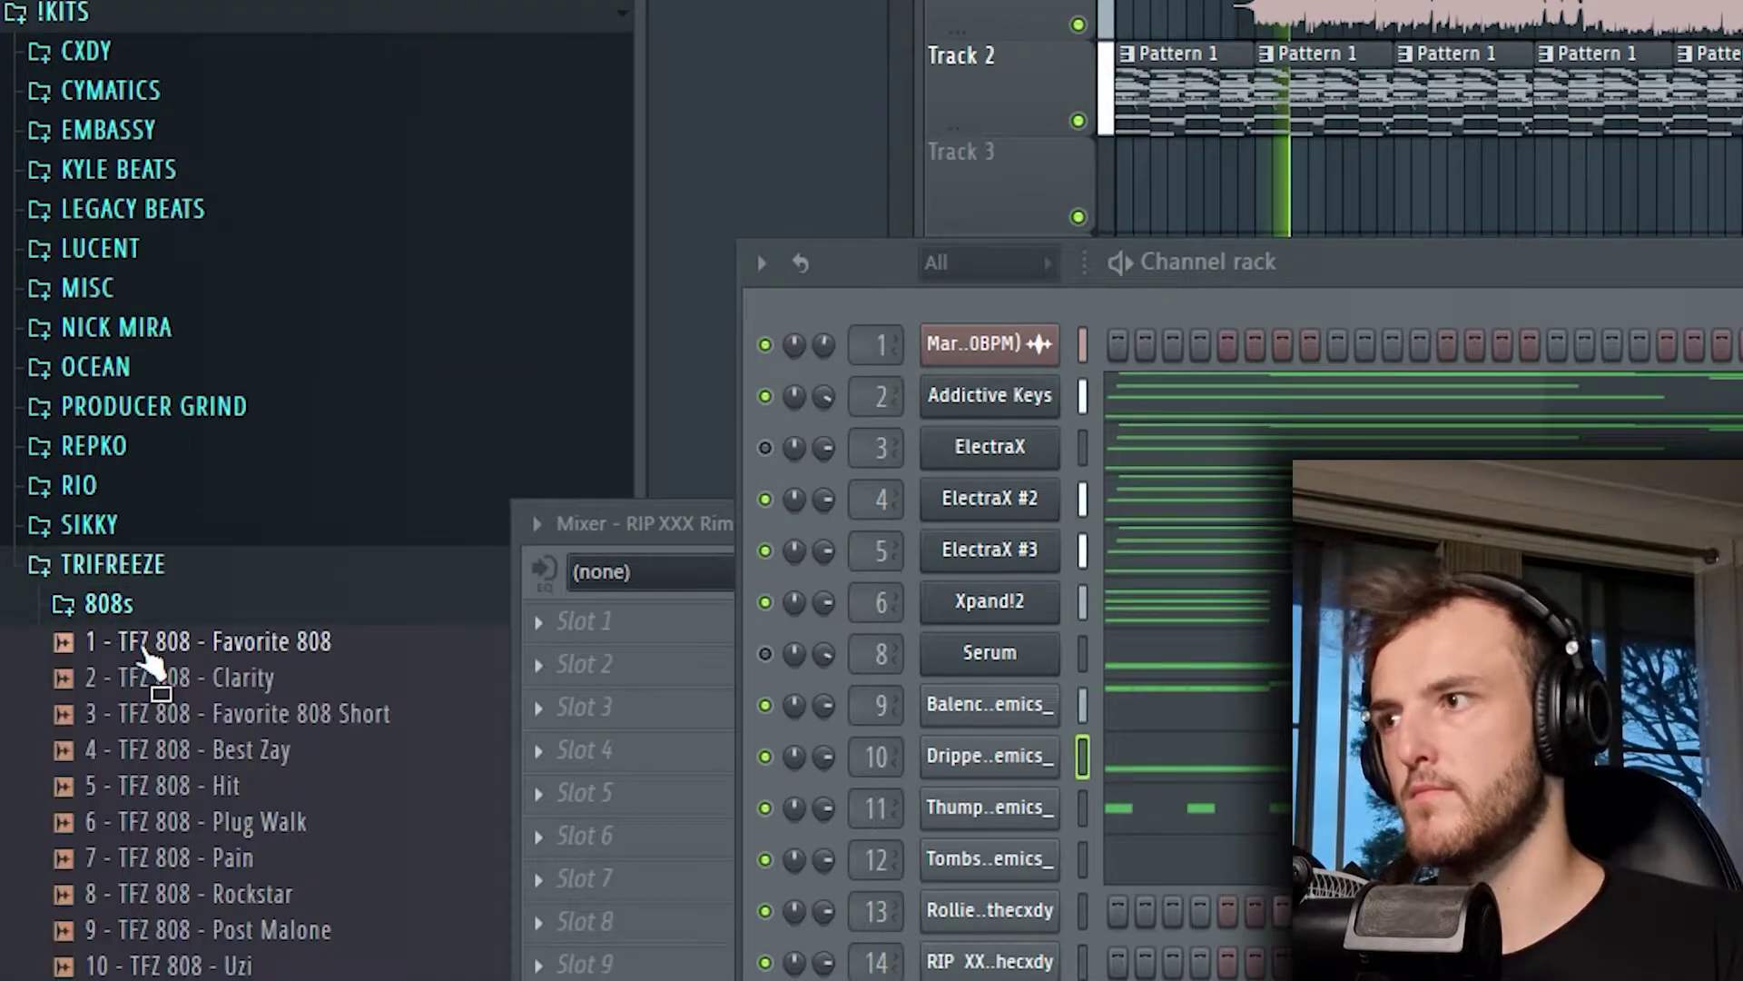
middle_click(263, 761)
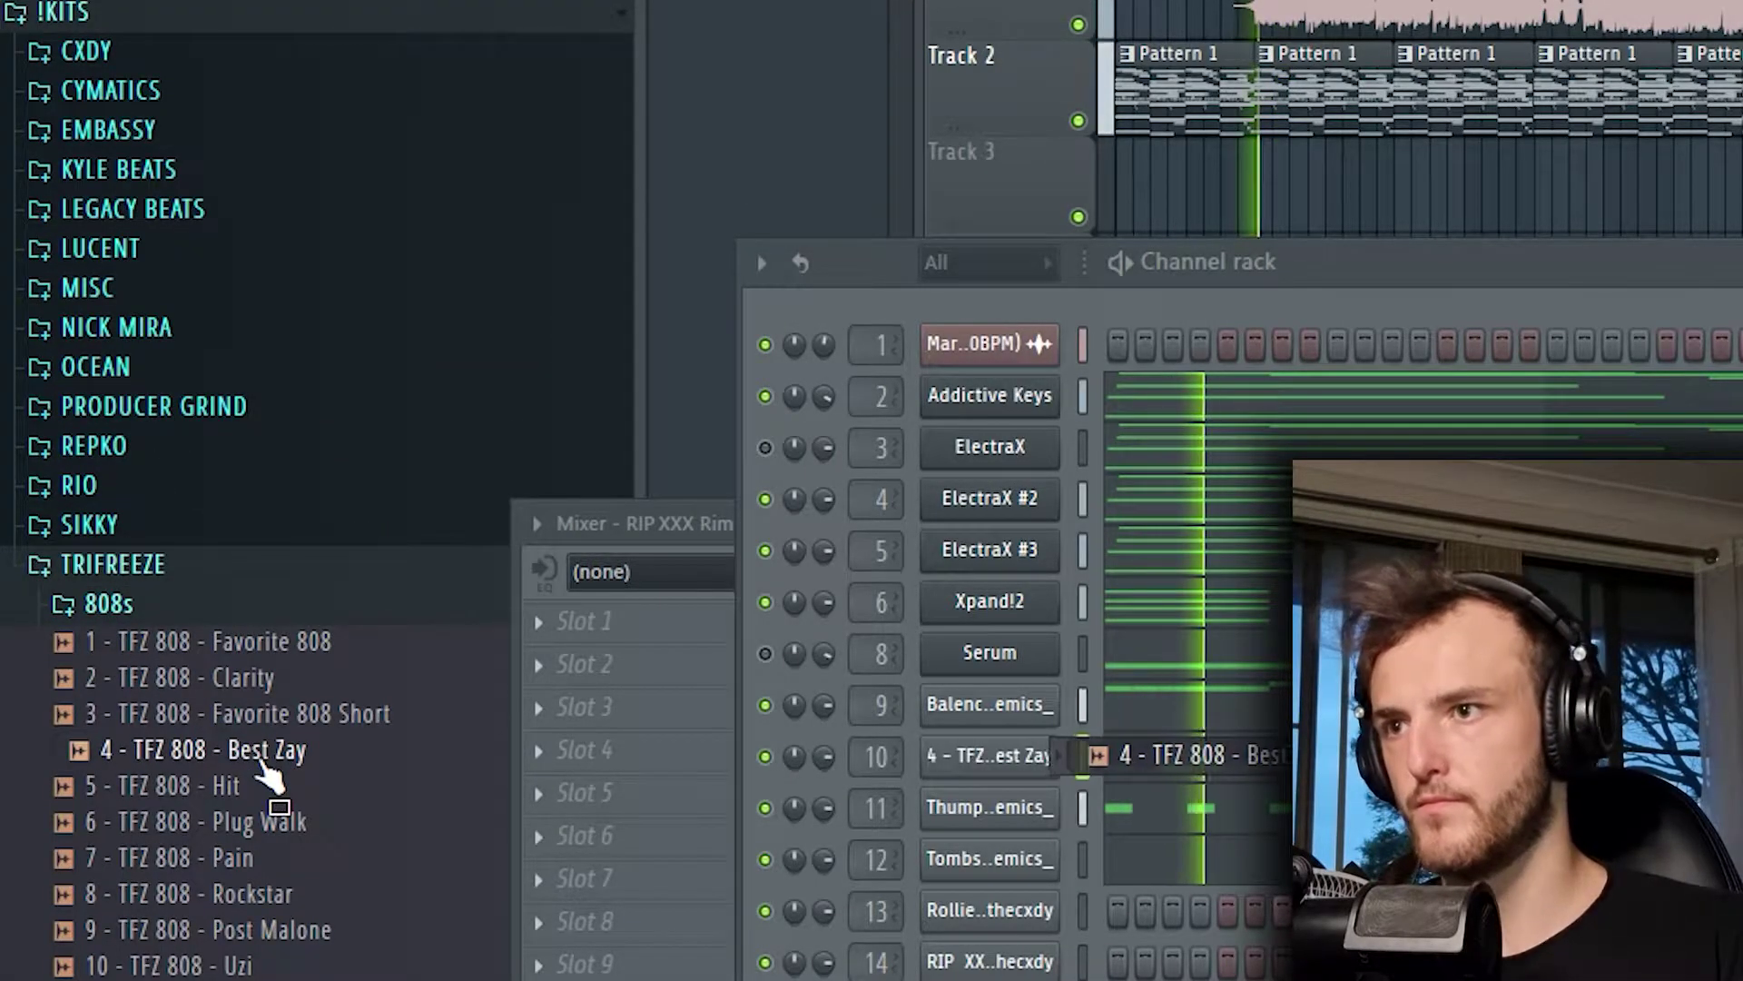
Browse the other drum kits for bass samples and replace the 808 channel's sample with Yammin' Dro 808.
click(238, 409)
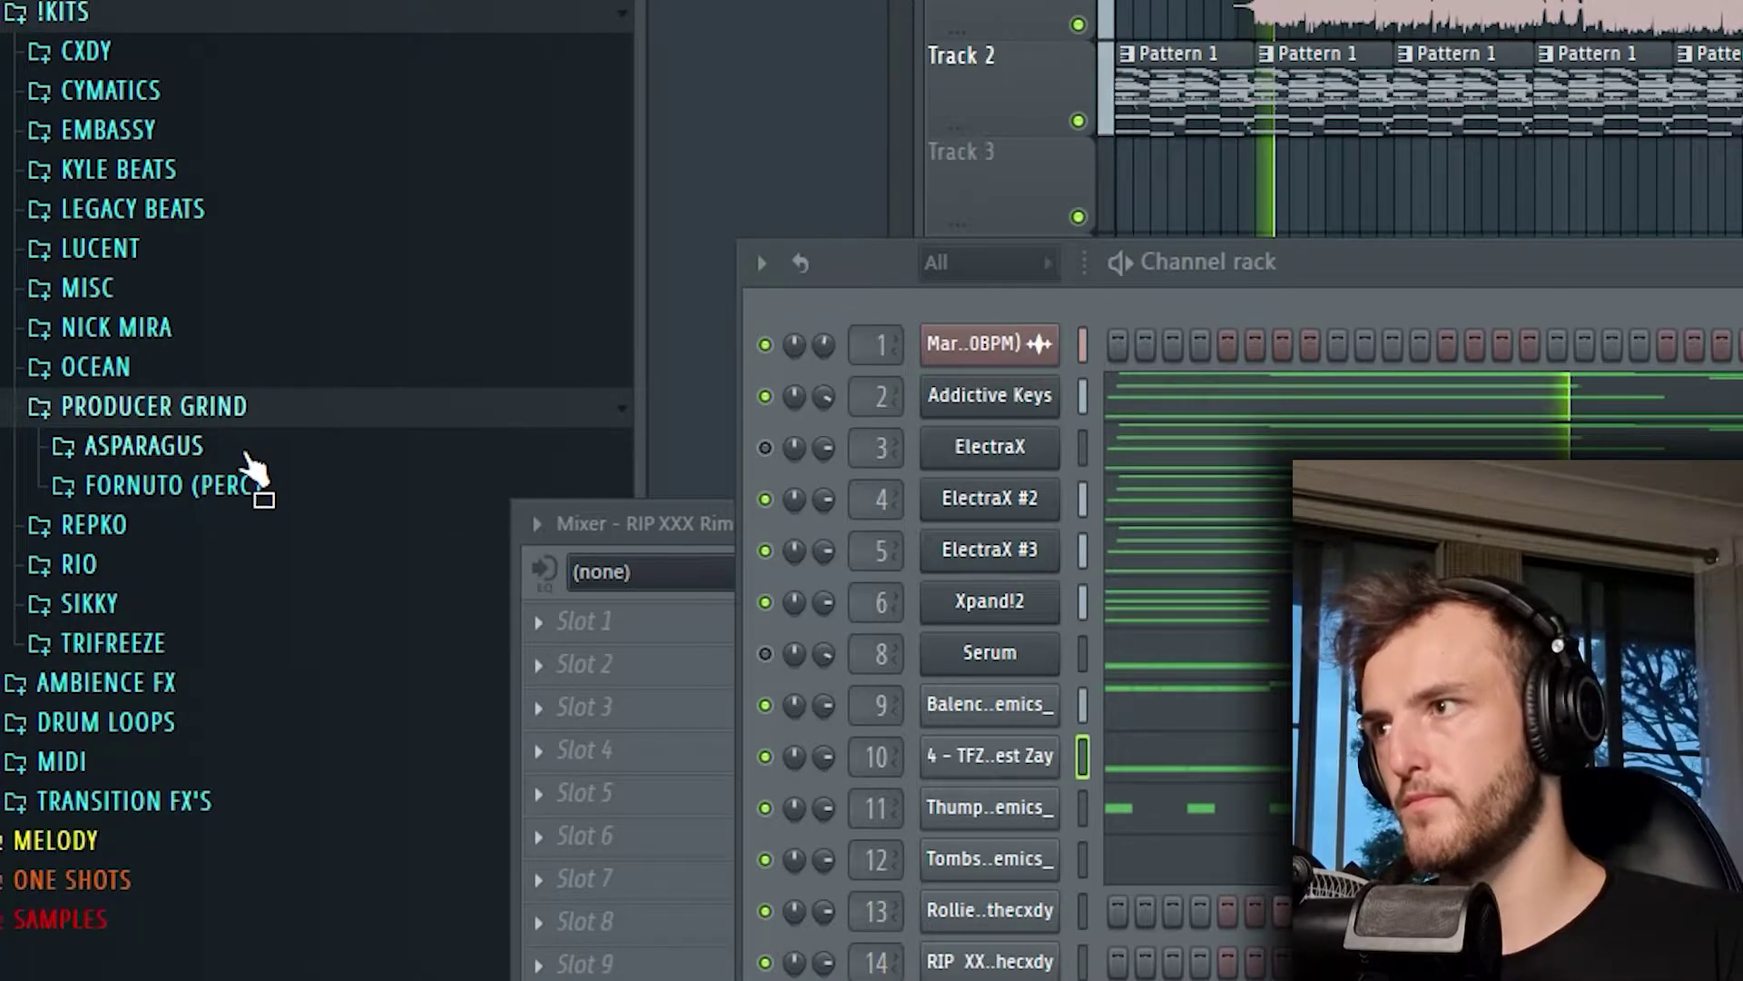
click(243, 449)
click(177, 327)
click(186, 360)
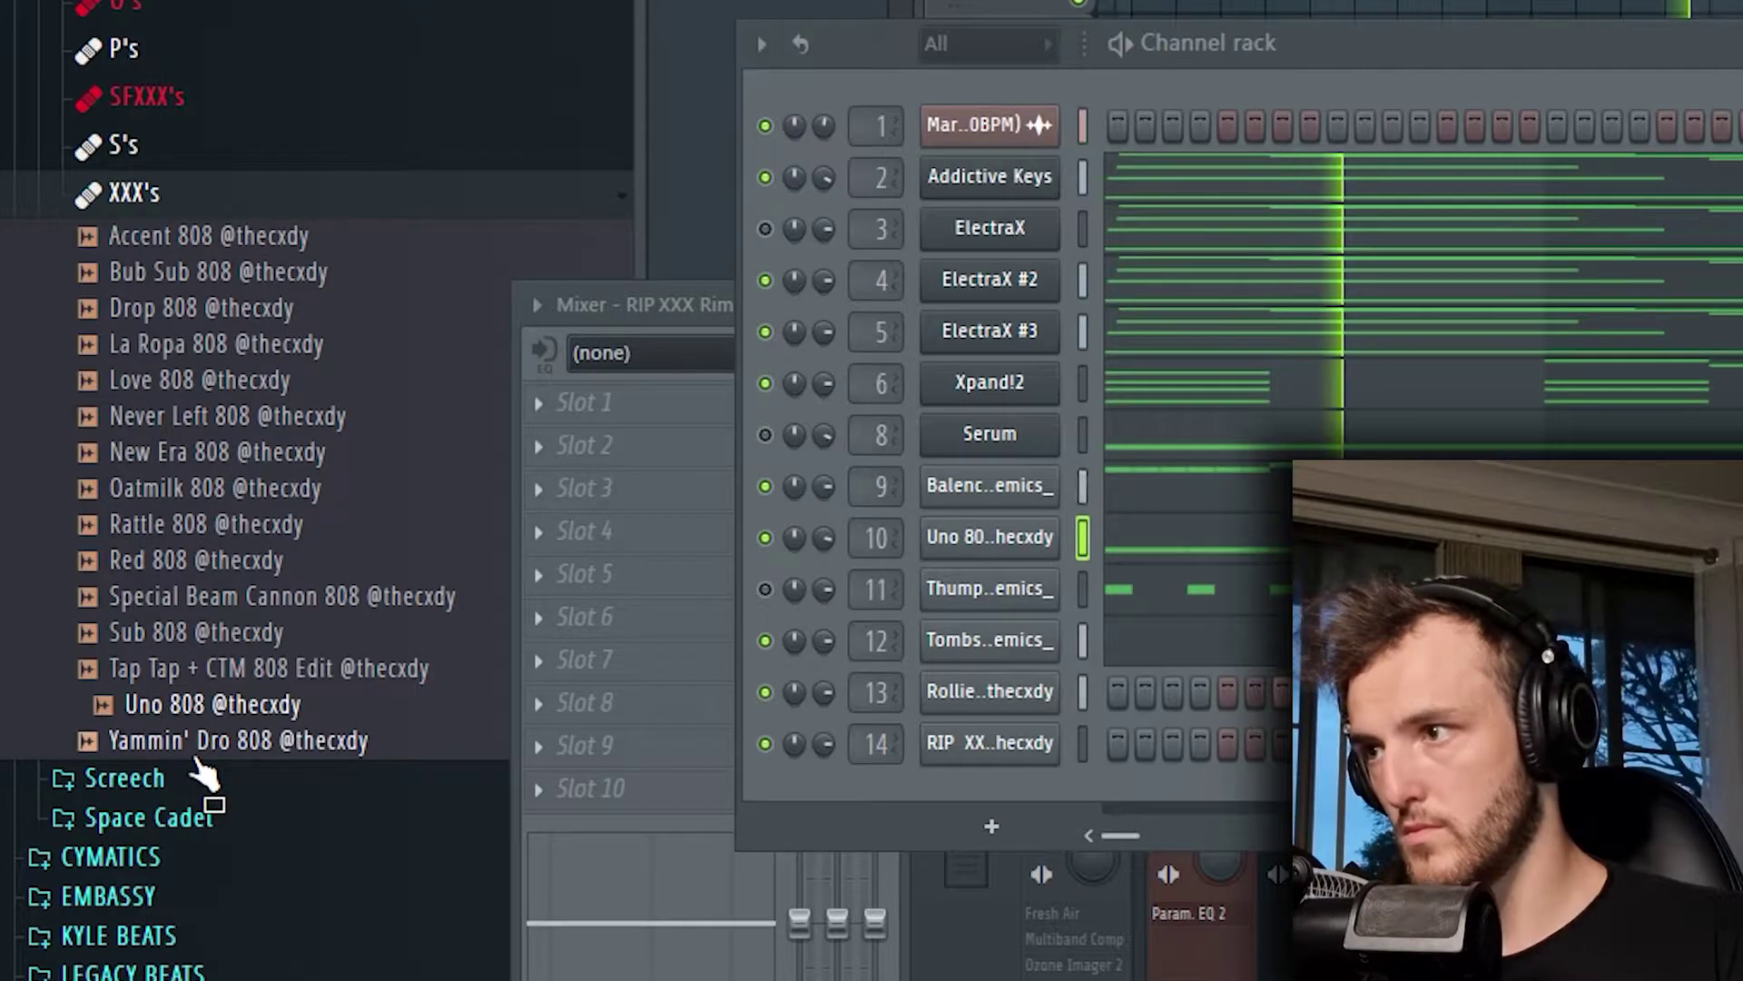
middle_click(196, 754)
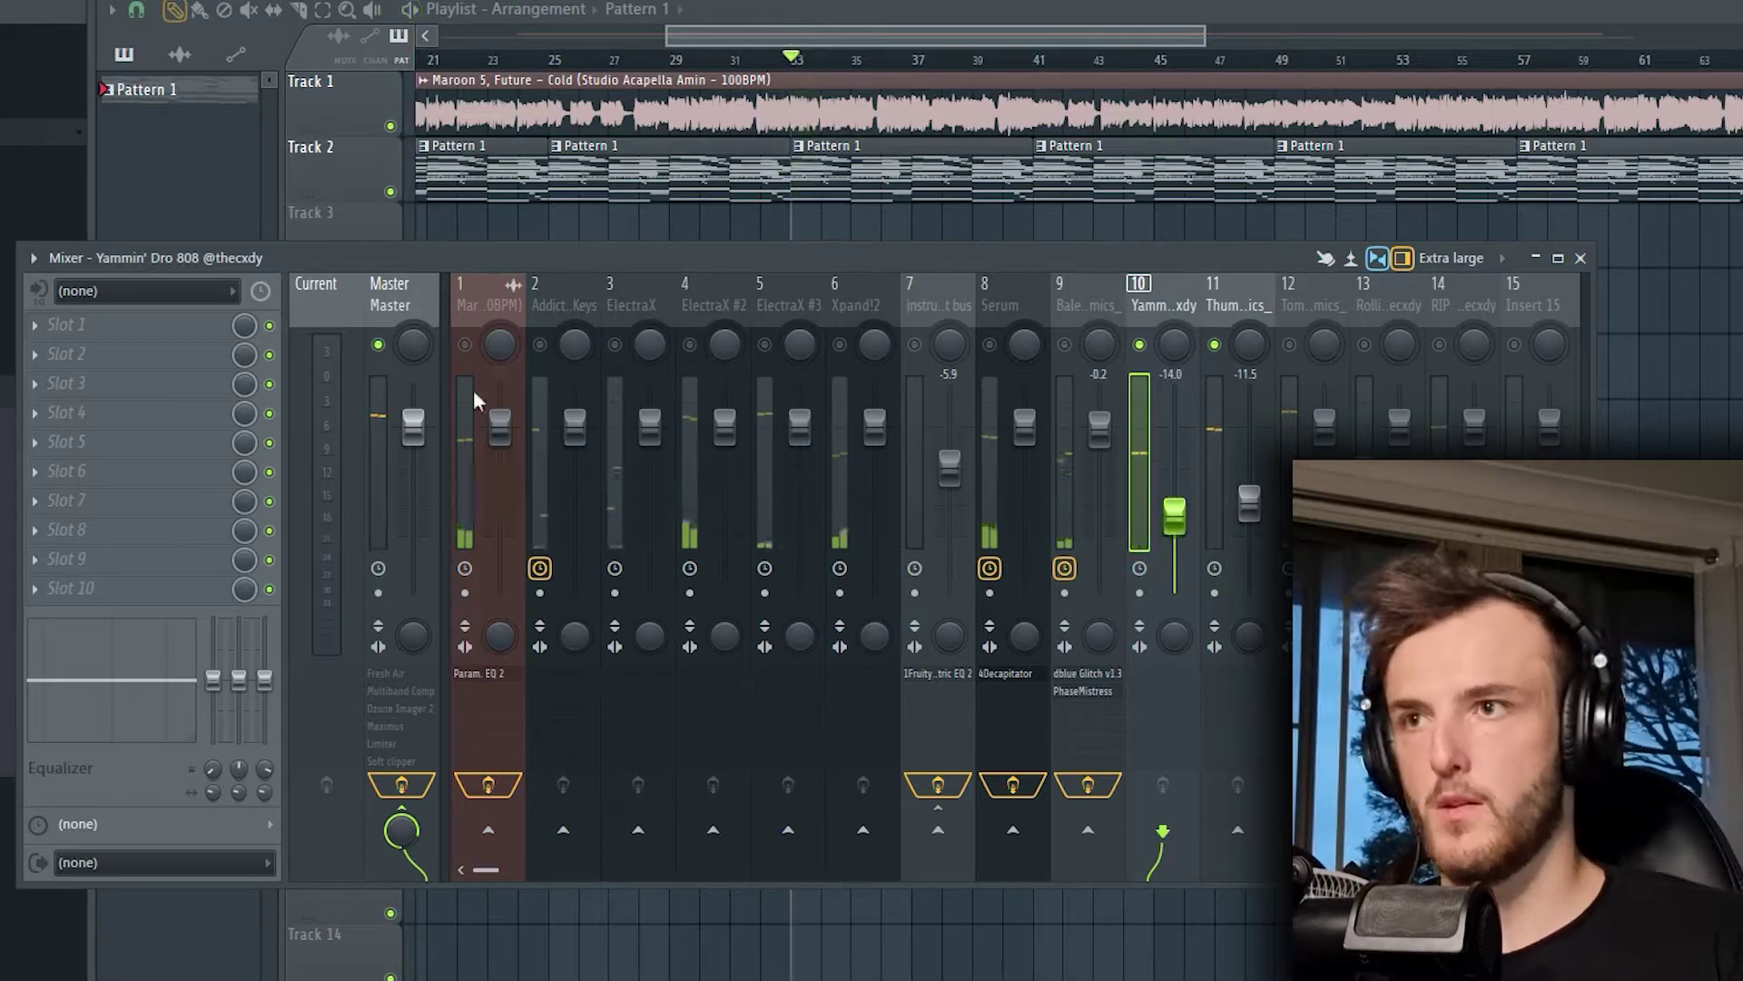
With the instrument bus on, set Addictive Keys to about -20.9 dB and ElectraX to about -14.0 dB, leaving Addictive Keys muted.
click(540, 345)
click(914, 345)
drag(574, 428, 576, 547)
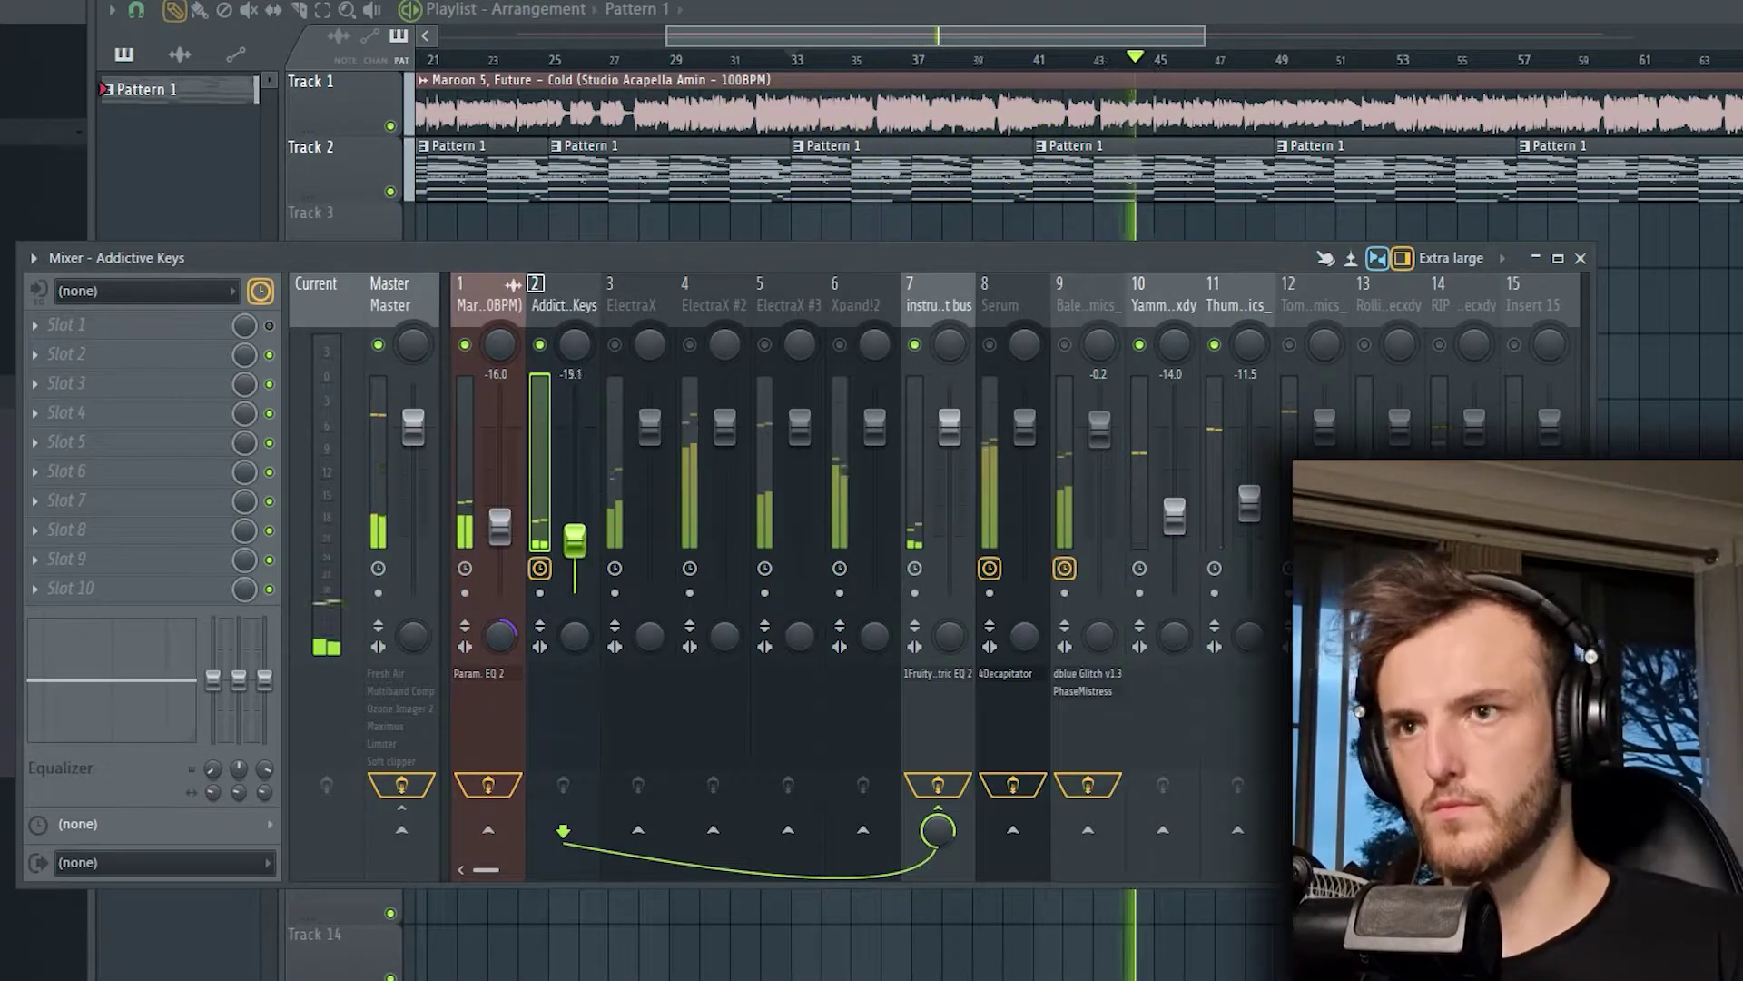
click(540, 345)
click(614, 345)
drag(651, 428, 650, 515)
Set ElectraX #2 to about -22.7 dB, ElectraX #3 to about -22.0 dB and Xpand!2 to about -22.7 dB.
click(690, 345)
drag(725, 428, 734, 563)
click(690, 345)
click(765, 345)
drag(803, 429, 803, 554)
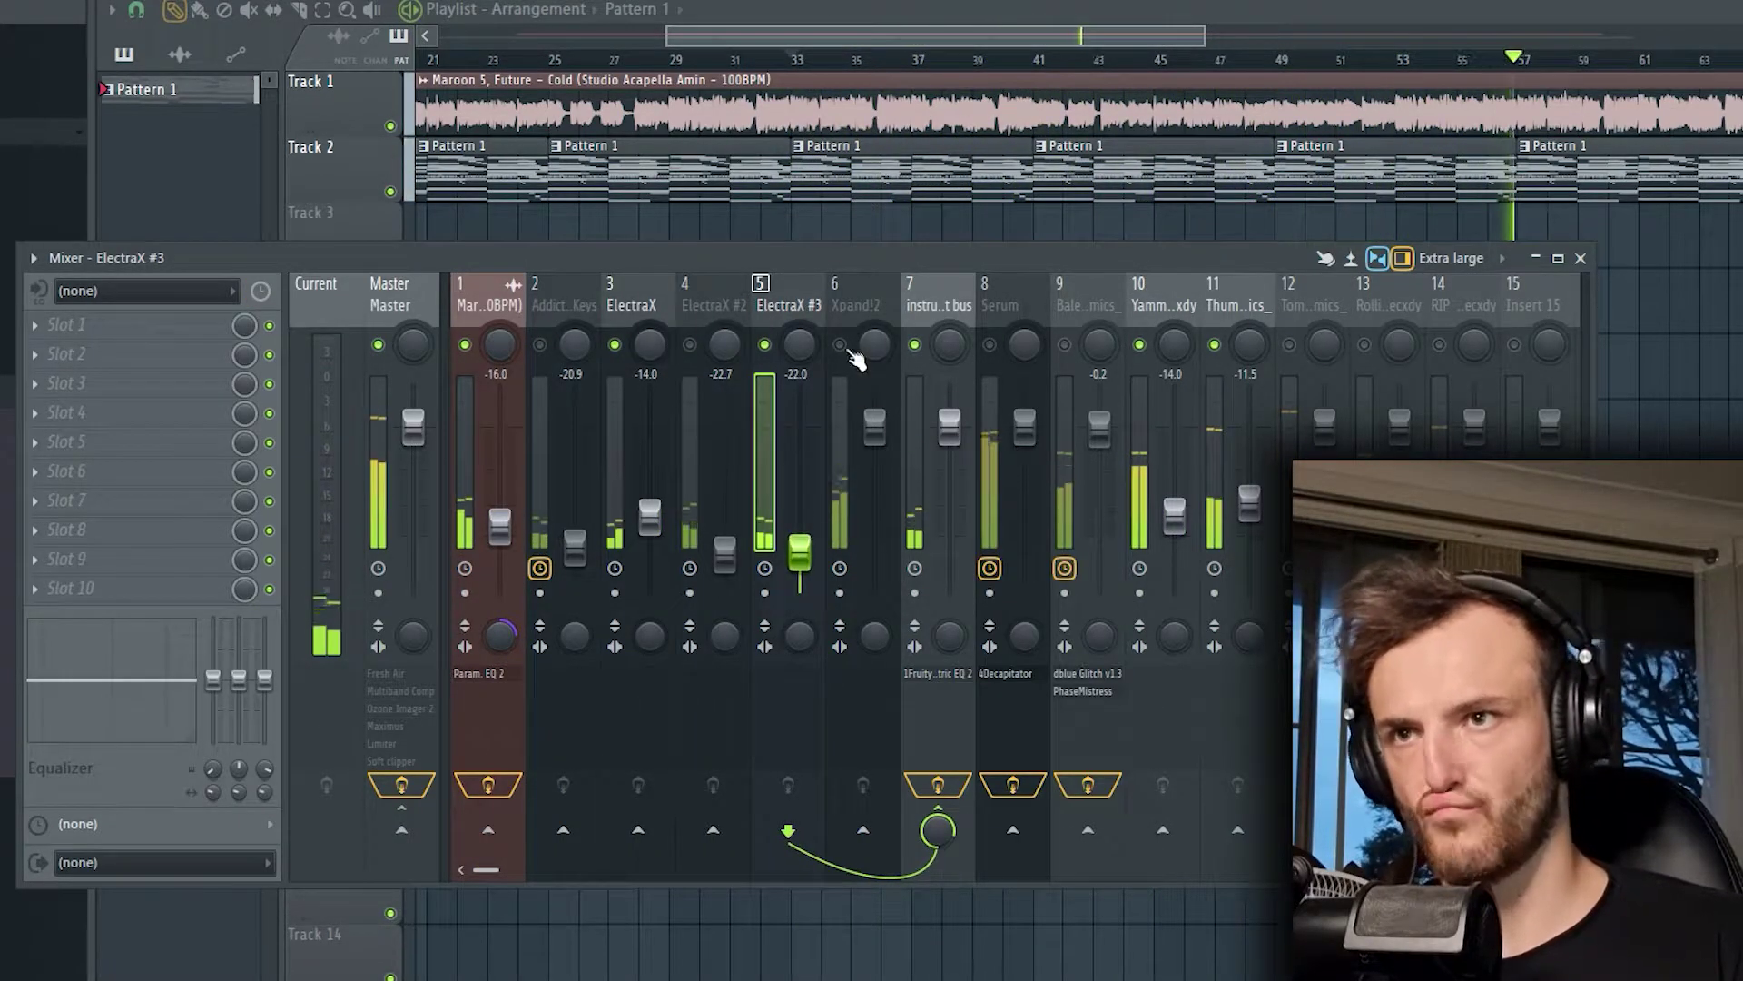
click(840, 345)
drag(877, 429, 884, 566)
Lower Serum to about -12.4 dB and the Balenciaga hi-hat to about -16.1 dB, muting the 808 meanwhile and leaving Serum muted.
click(1140, 345)
click(990, 345)
drag(1025, 427, 1025, 509)
click(1065, 345)
drag(1100, 427, 1099, 526)
click(990, 345)
click(1139, 345)
Unmute the Tombstone mixer track and lower its level to about -12.0 dB.
click(1289, 345)
drag(1324, 428, 1325, 506)
drag(486, 869, 533, 870)
Go through the master's effects, adjust its Fruity Limiter, and set the Balenciaga hi-hat's level to about -17.0 dB.
click(391, 306)
click(91, 325)
click(652, 207)
click(109, 383)
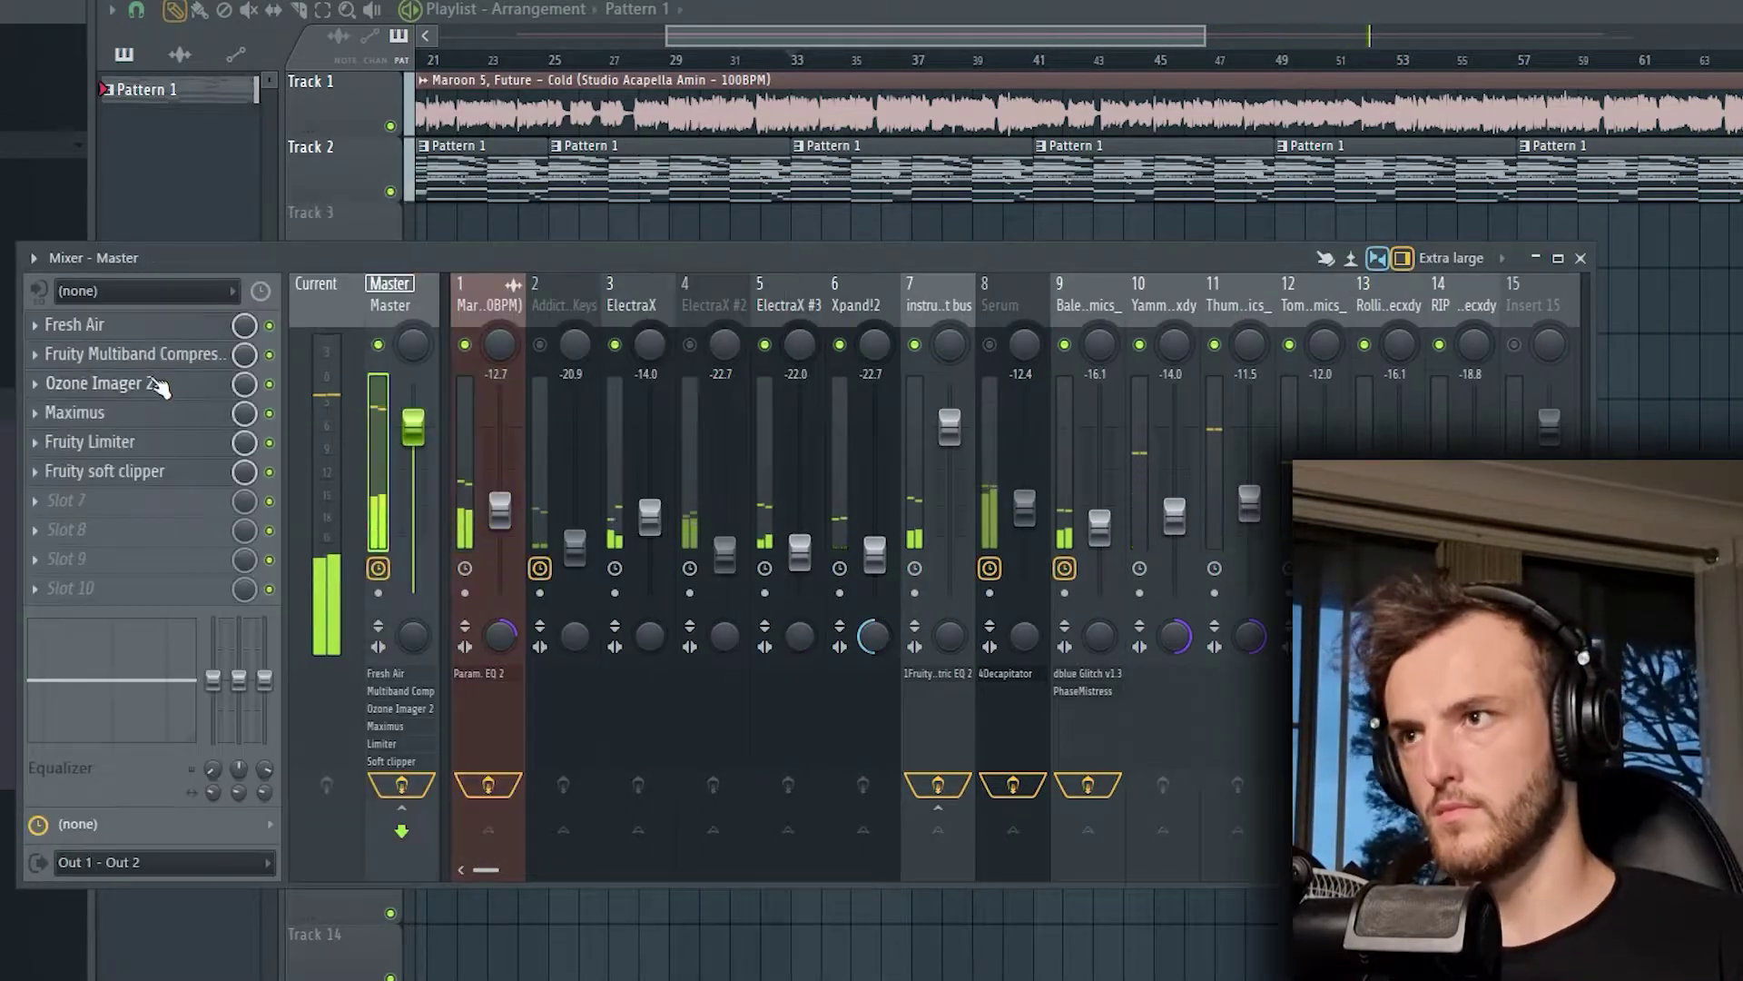
click(173, 411)
click(109, 442)
drag(386, 418, 386, 381)
click(1075, 160)
click(1080, 306)
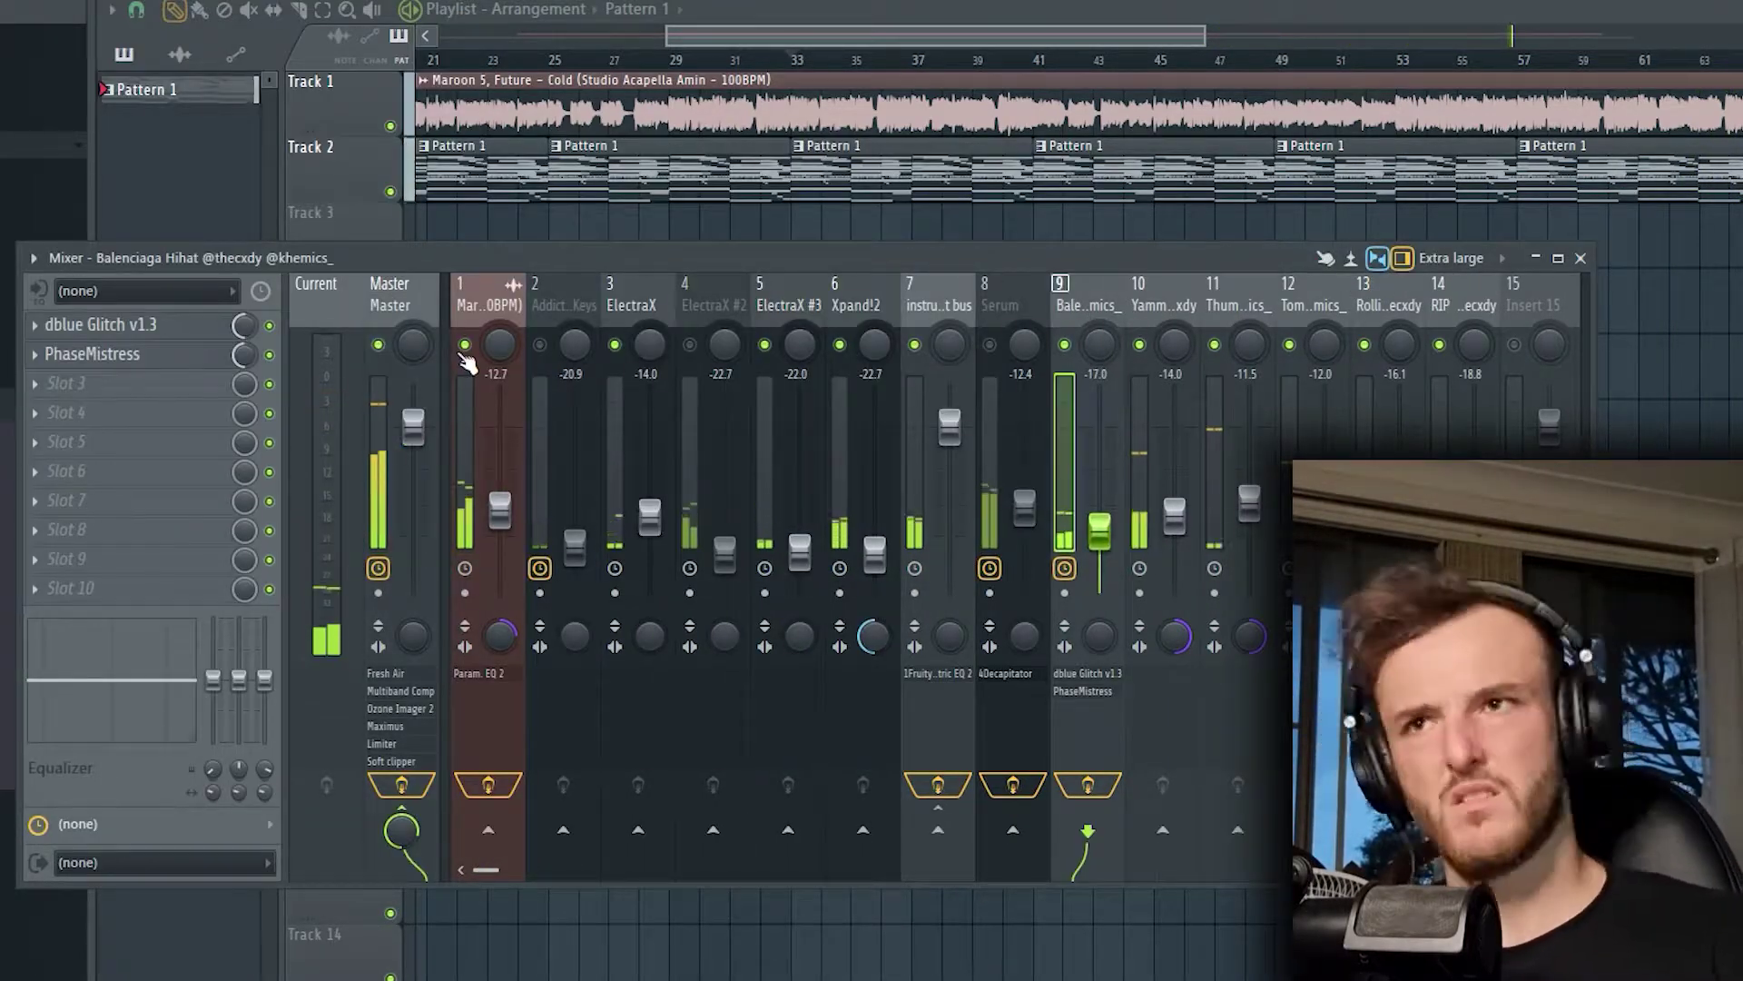
Split Pattern 1 into a separate pattern per channel and delete the instrumental clips below the acapella in the playlist.
click(1580, 258)
scroll(817, 363, down, 4)
right_click(185, 97)
click(245, 483)
drag(427, 232, 1675, 168)
key(Delete)
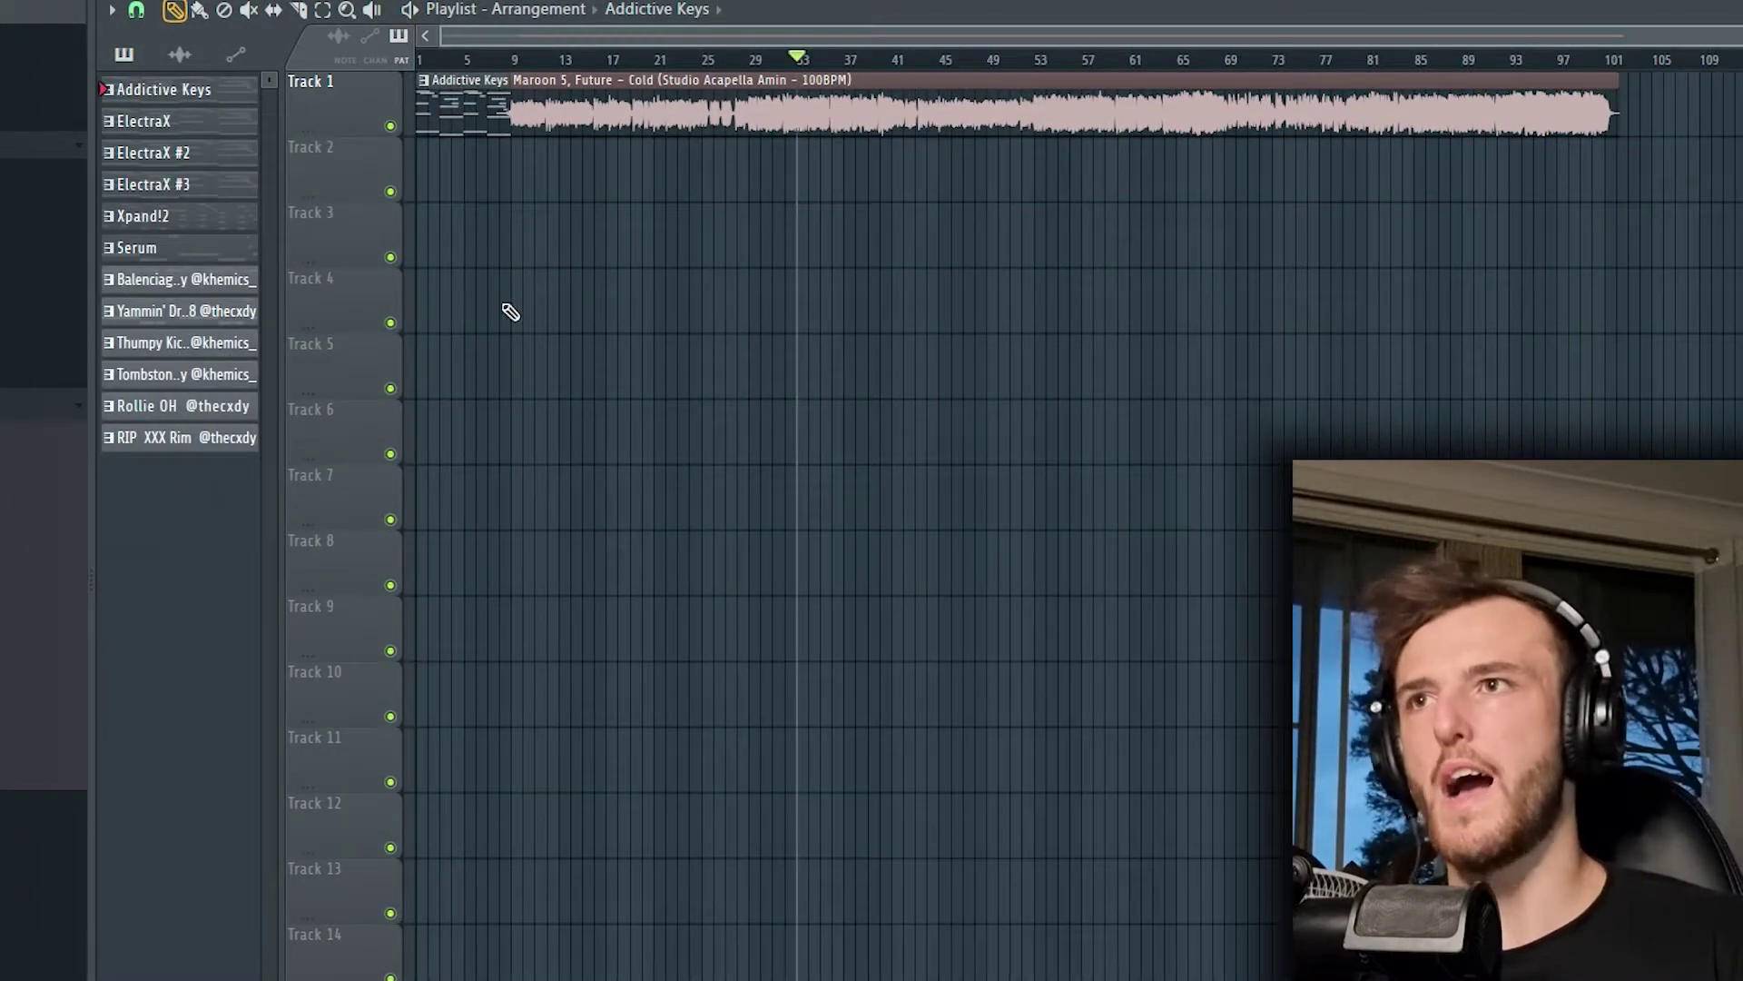
key(Delete)
Select all the split patterns from Addictive Keys to RIP XXX Rim and place them on consecutive playlist tracks from Track 2.
shift+click(180, 90)
shift+click(184, 439)
drag(183, 440, 896, 189)
scroll(965, 576, up, 3)
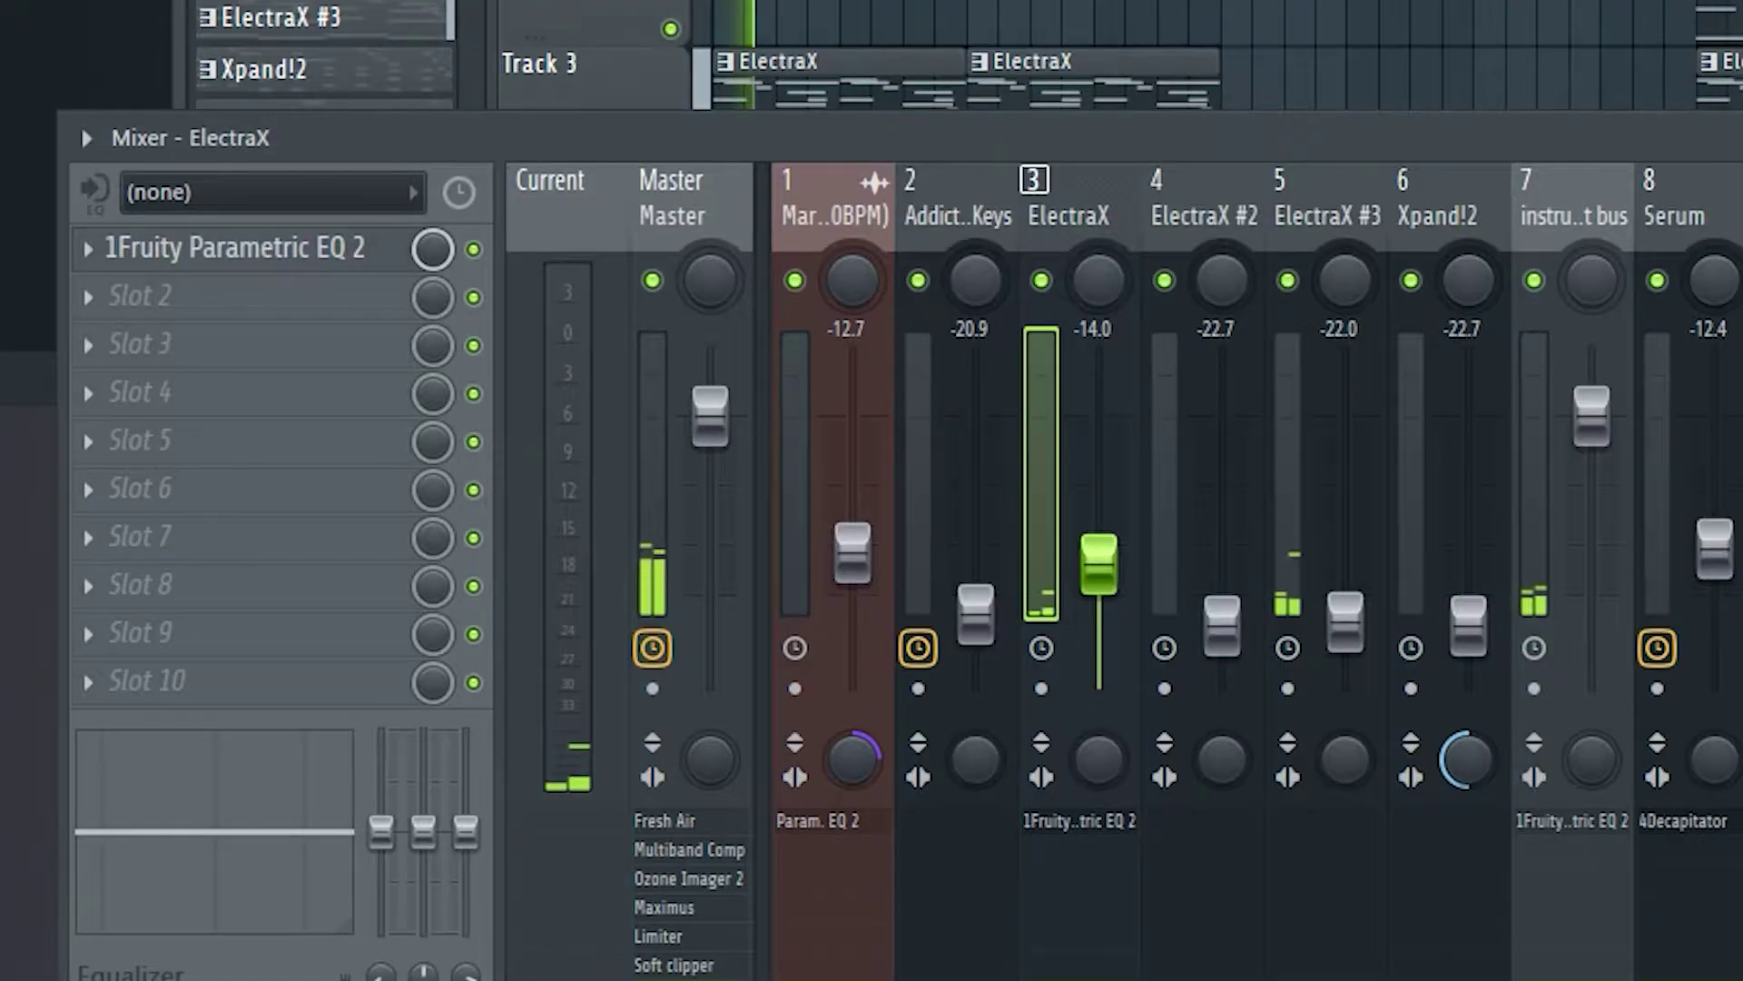
Inspect the Fruity Parametric EQ 2 curve on the ElectraX mixer track during playback.
key(F9)
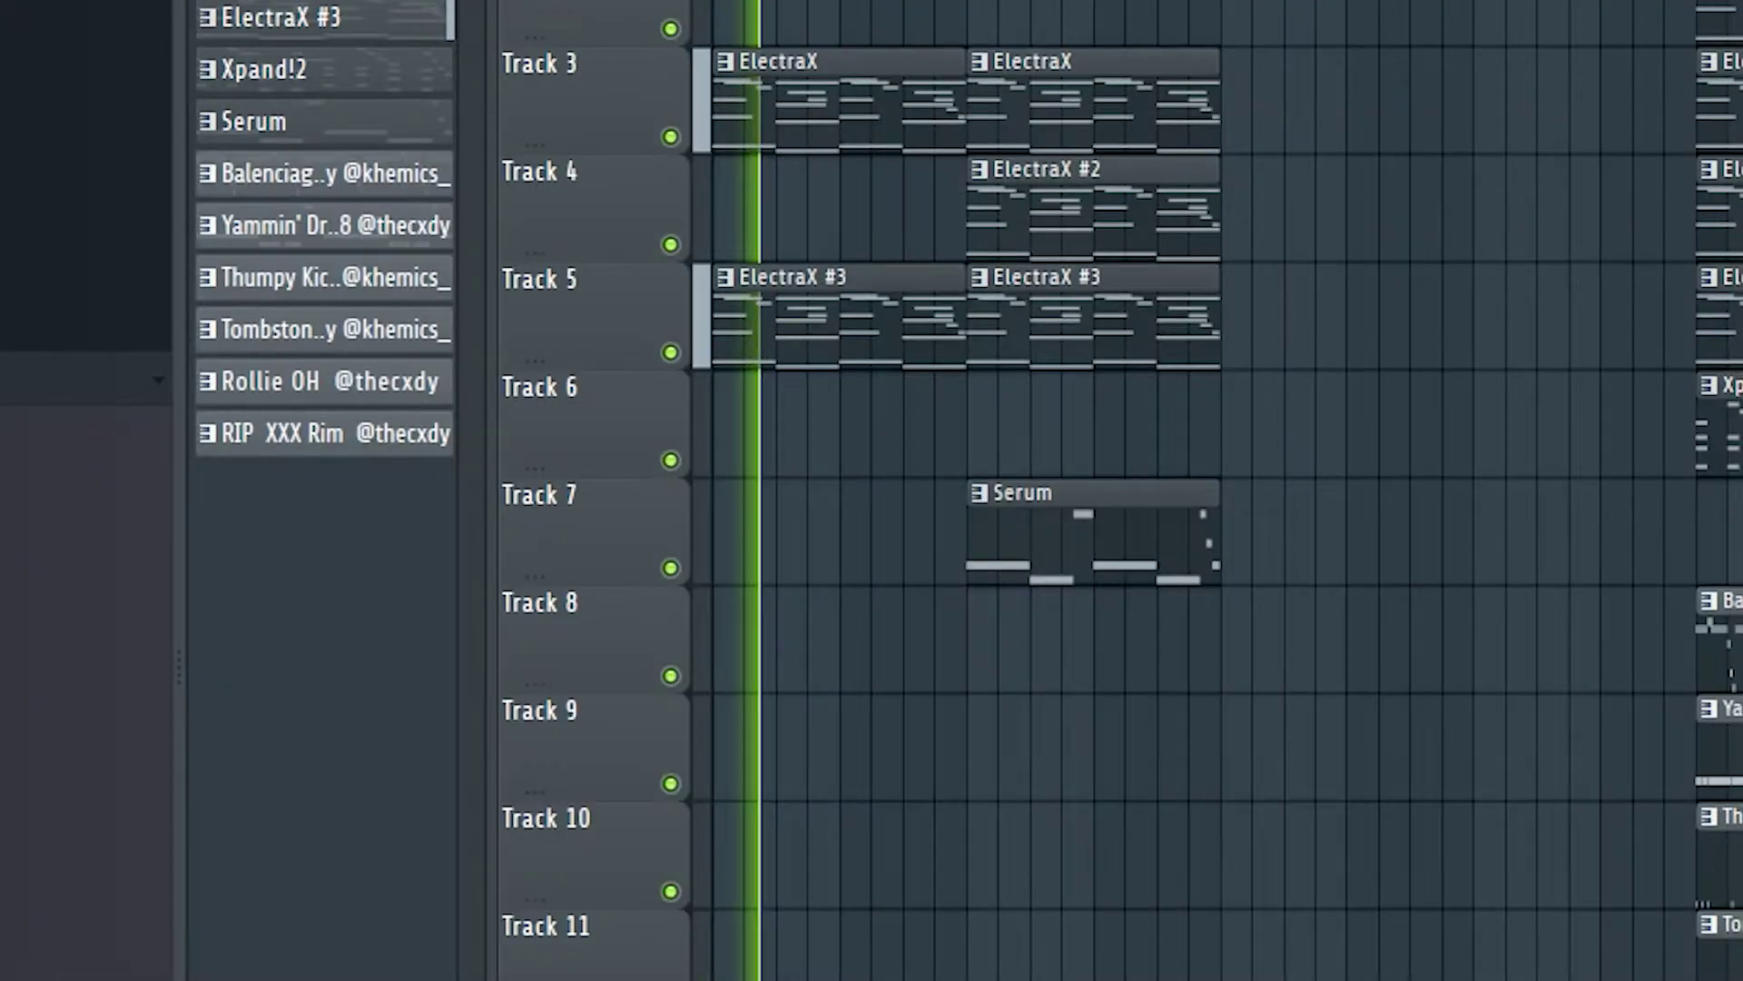
key(F6)
key(F6)
key(F9)
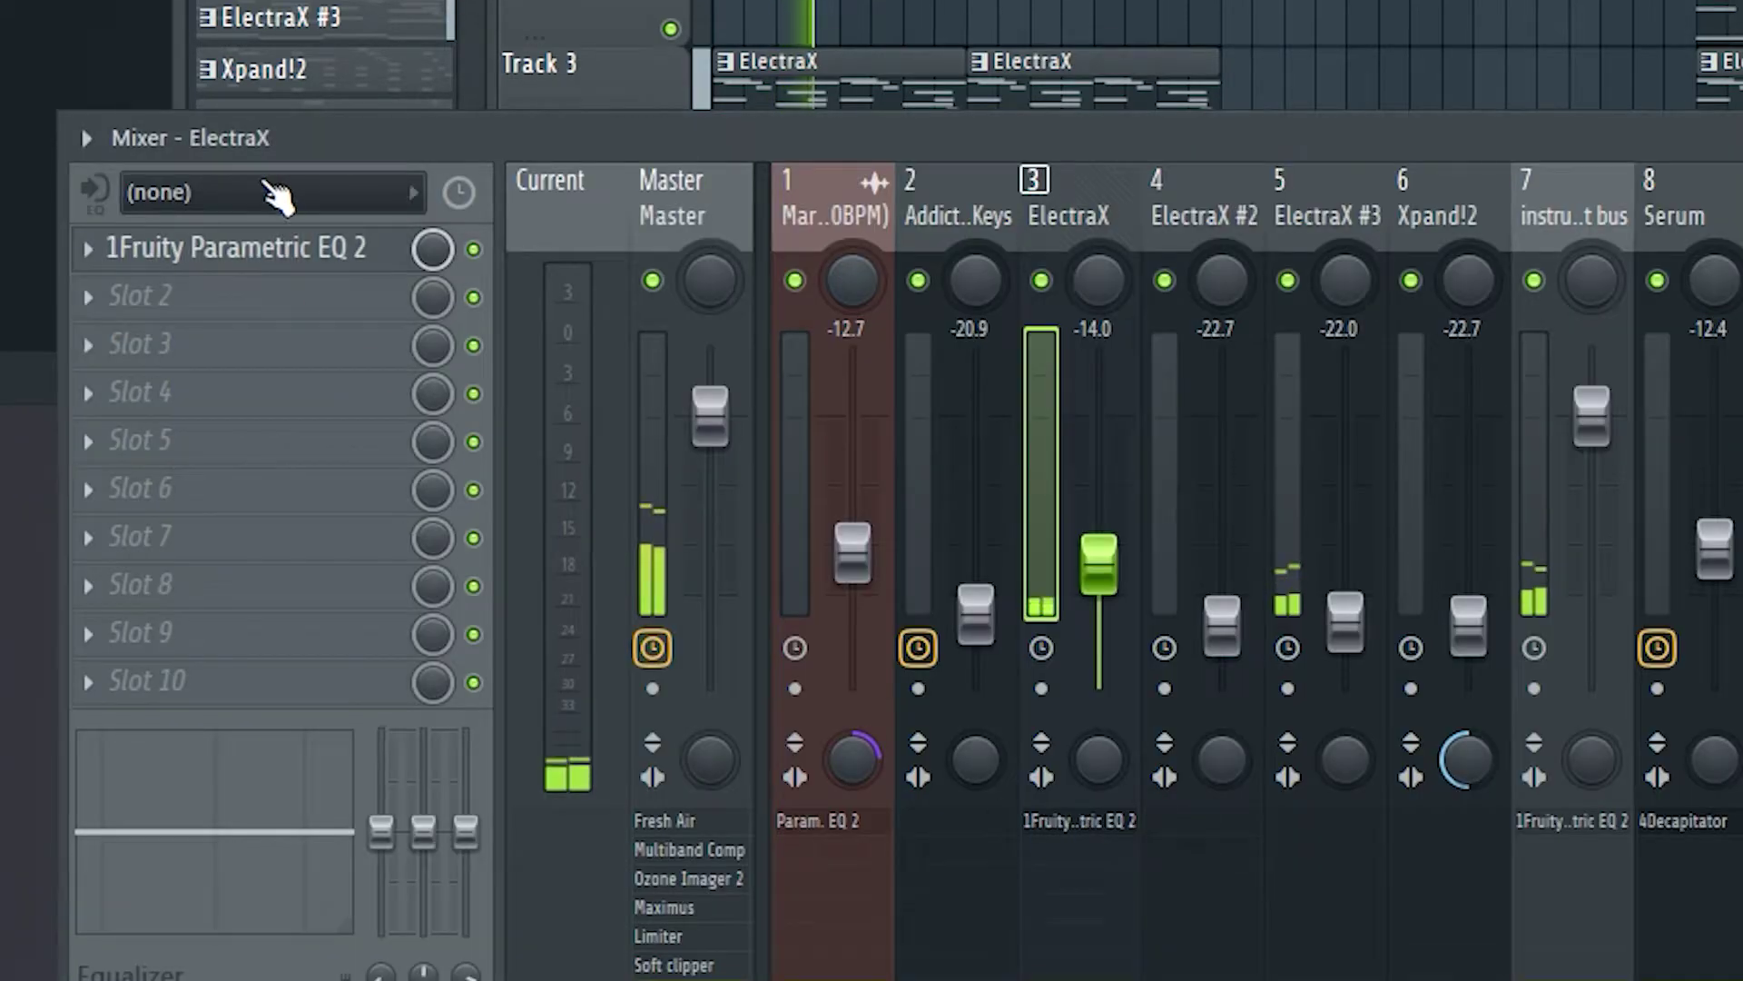
click(250, 247)
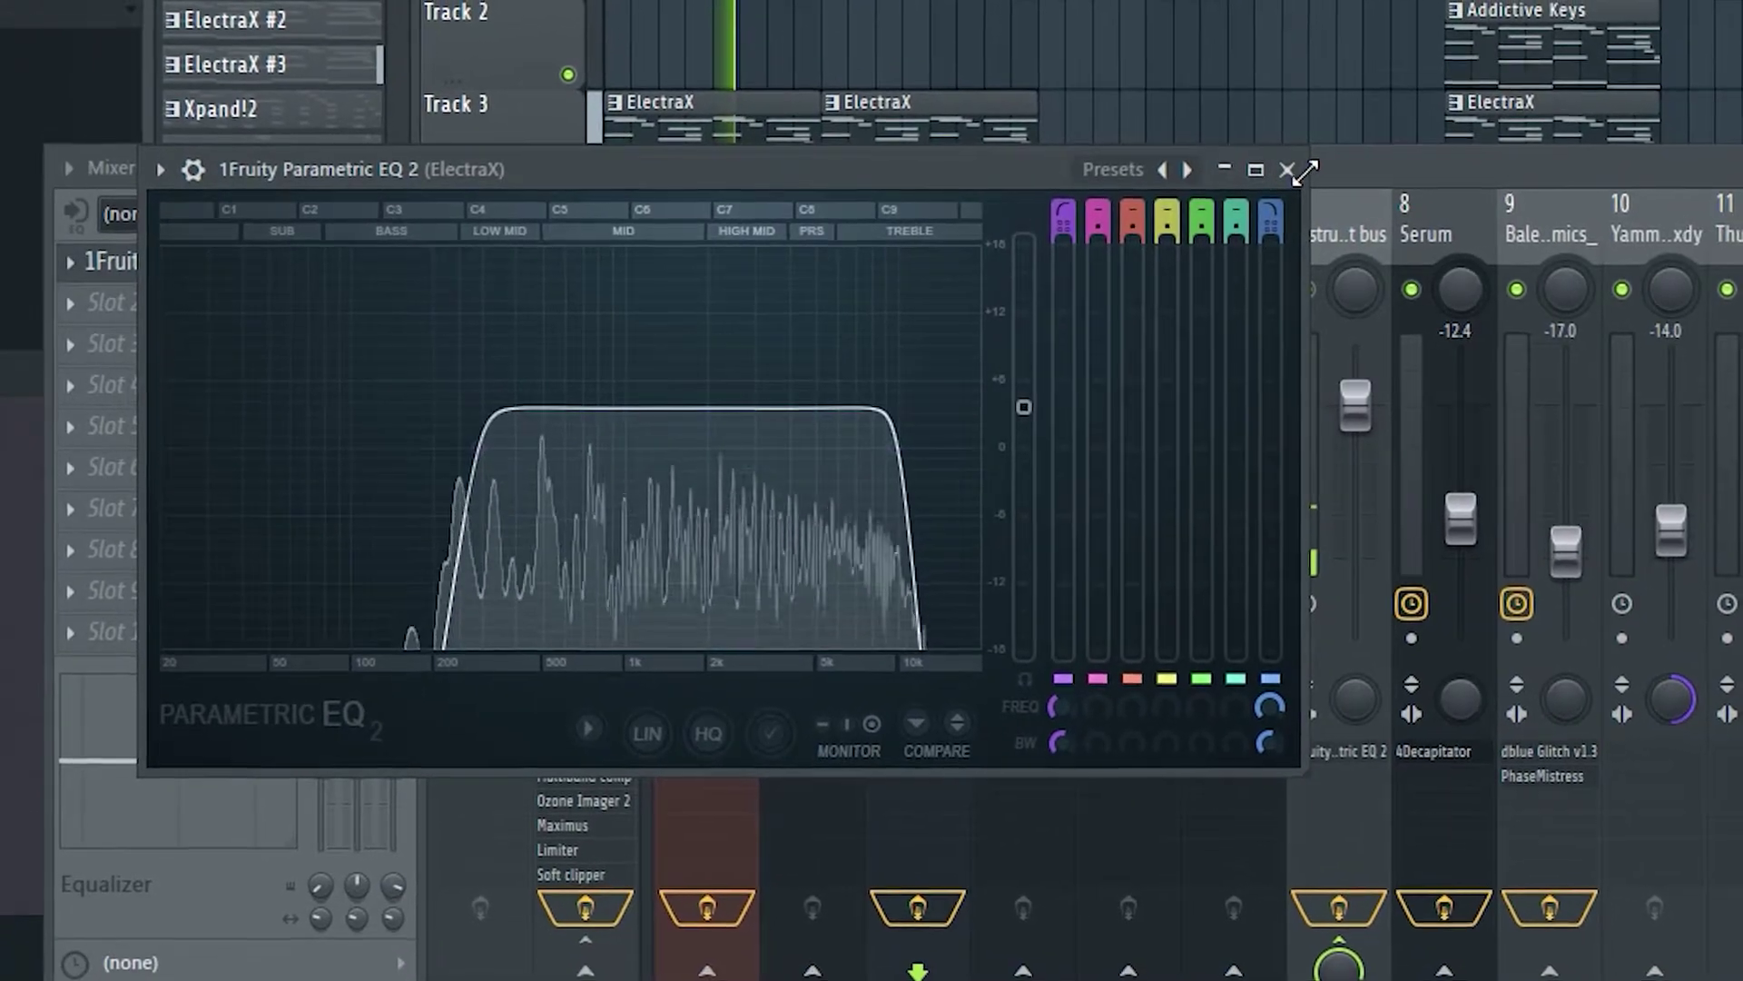
click(1288, 170)
key(F9)
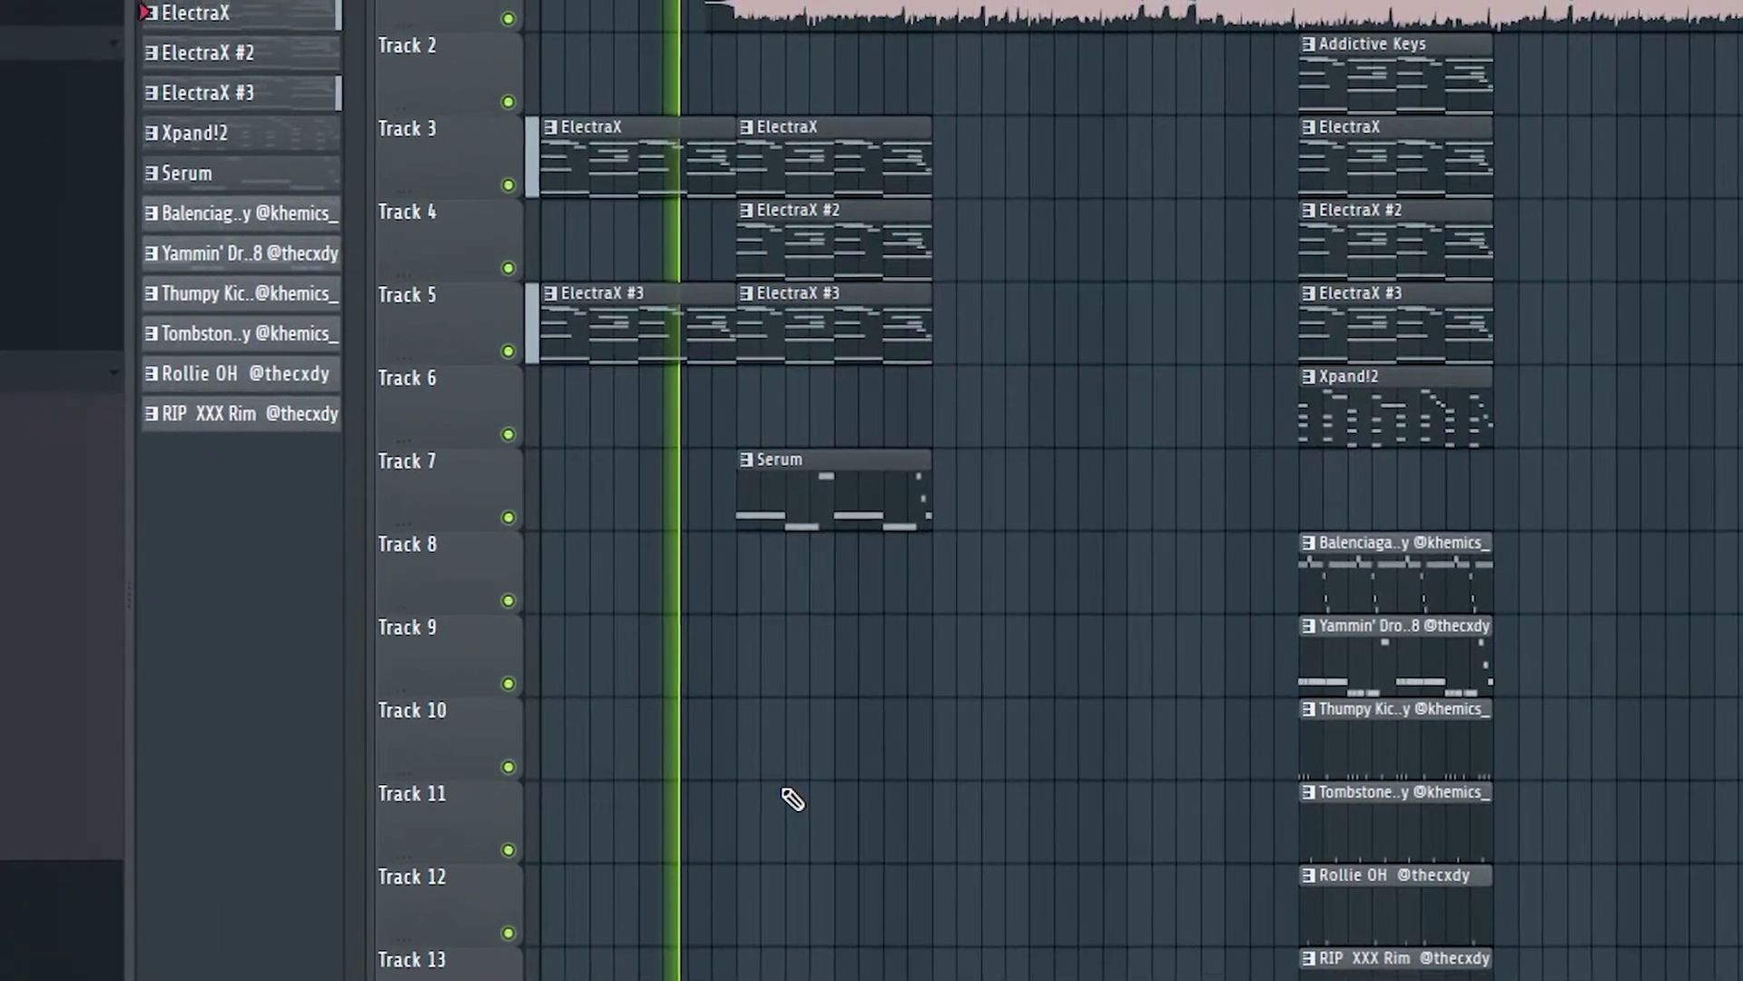
Repeat the ElectraX, ElectraX #2, ElectraX #3 and Serum clips from bar 9 two more times and align the full-arrangement clips to bar 33.
drag(788, 626, 858, 168)
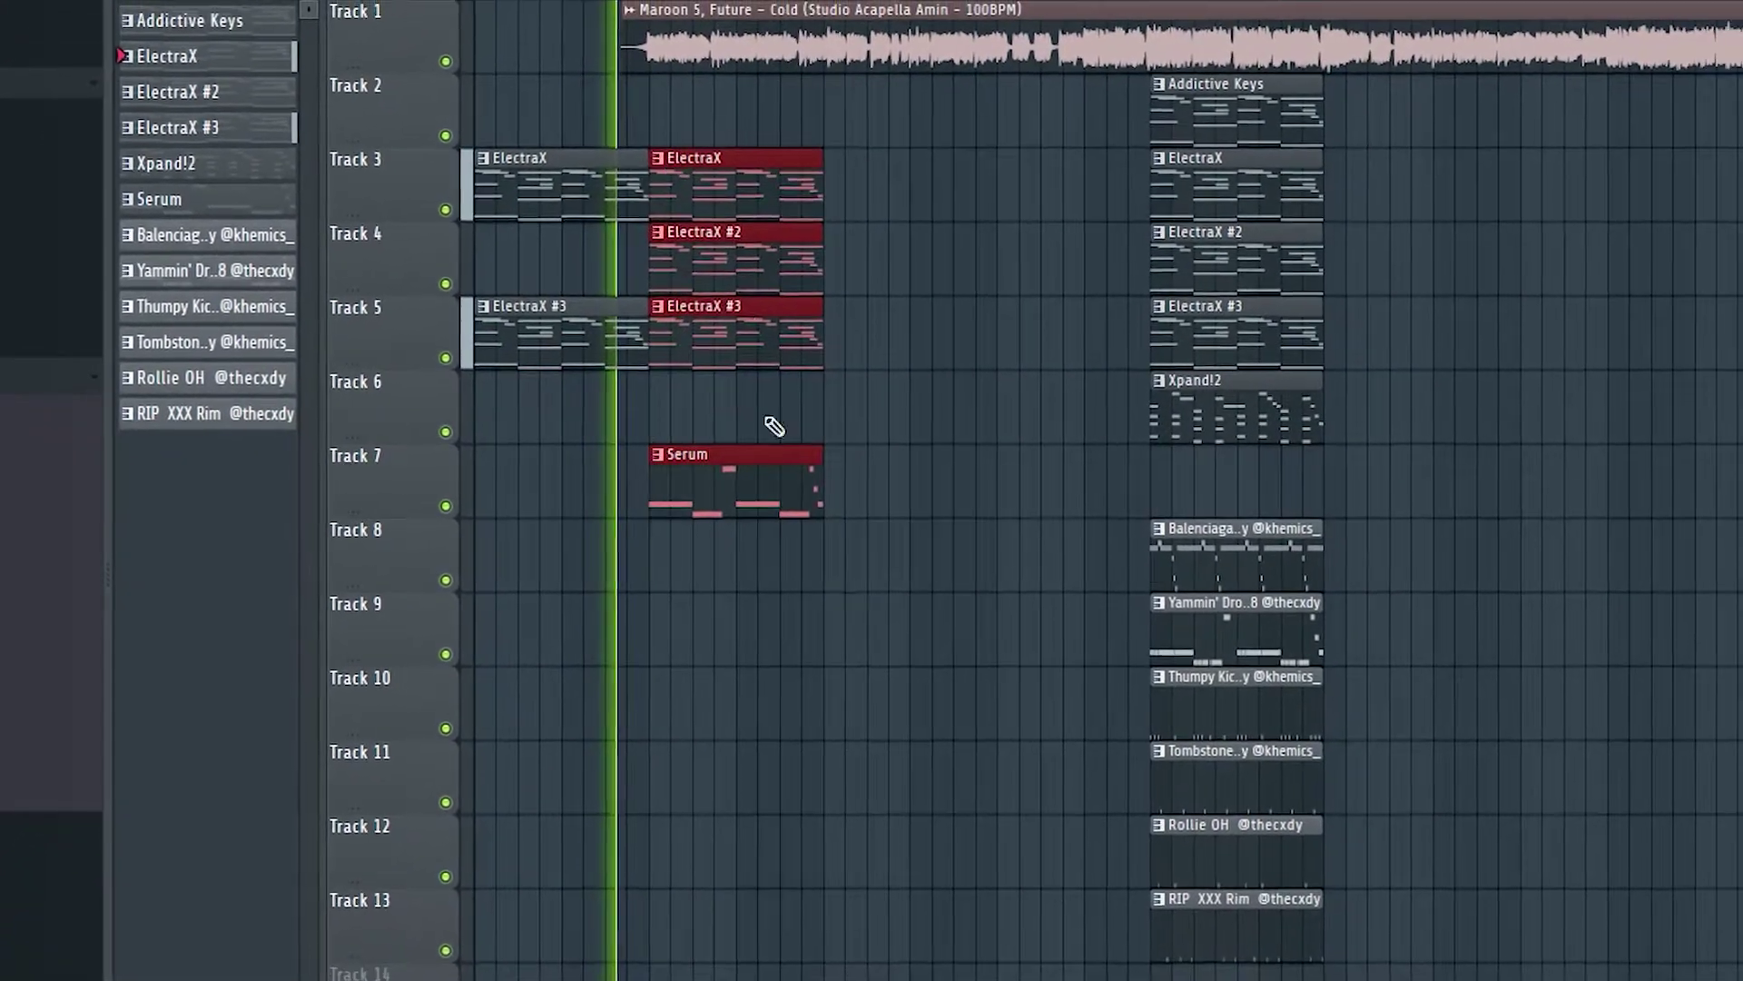
key(ctrl+b)
key(ctrl+b)
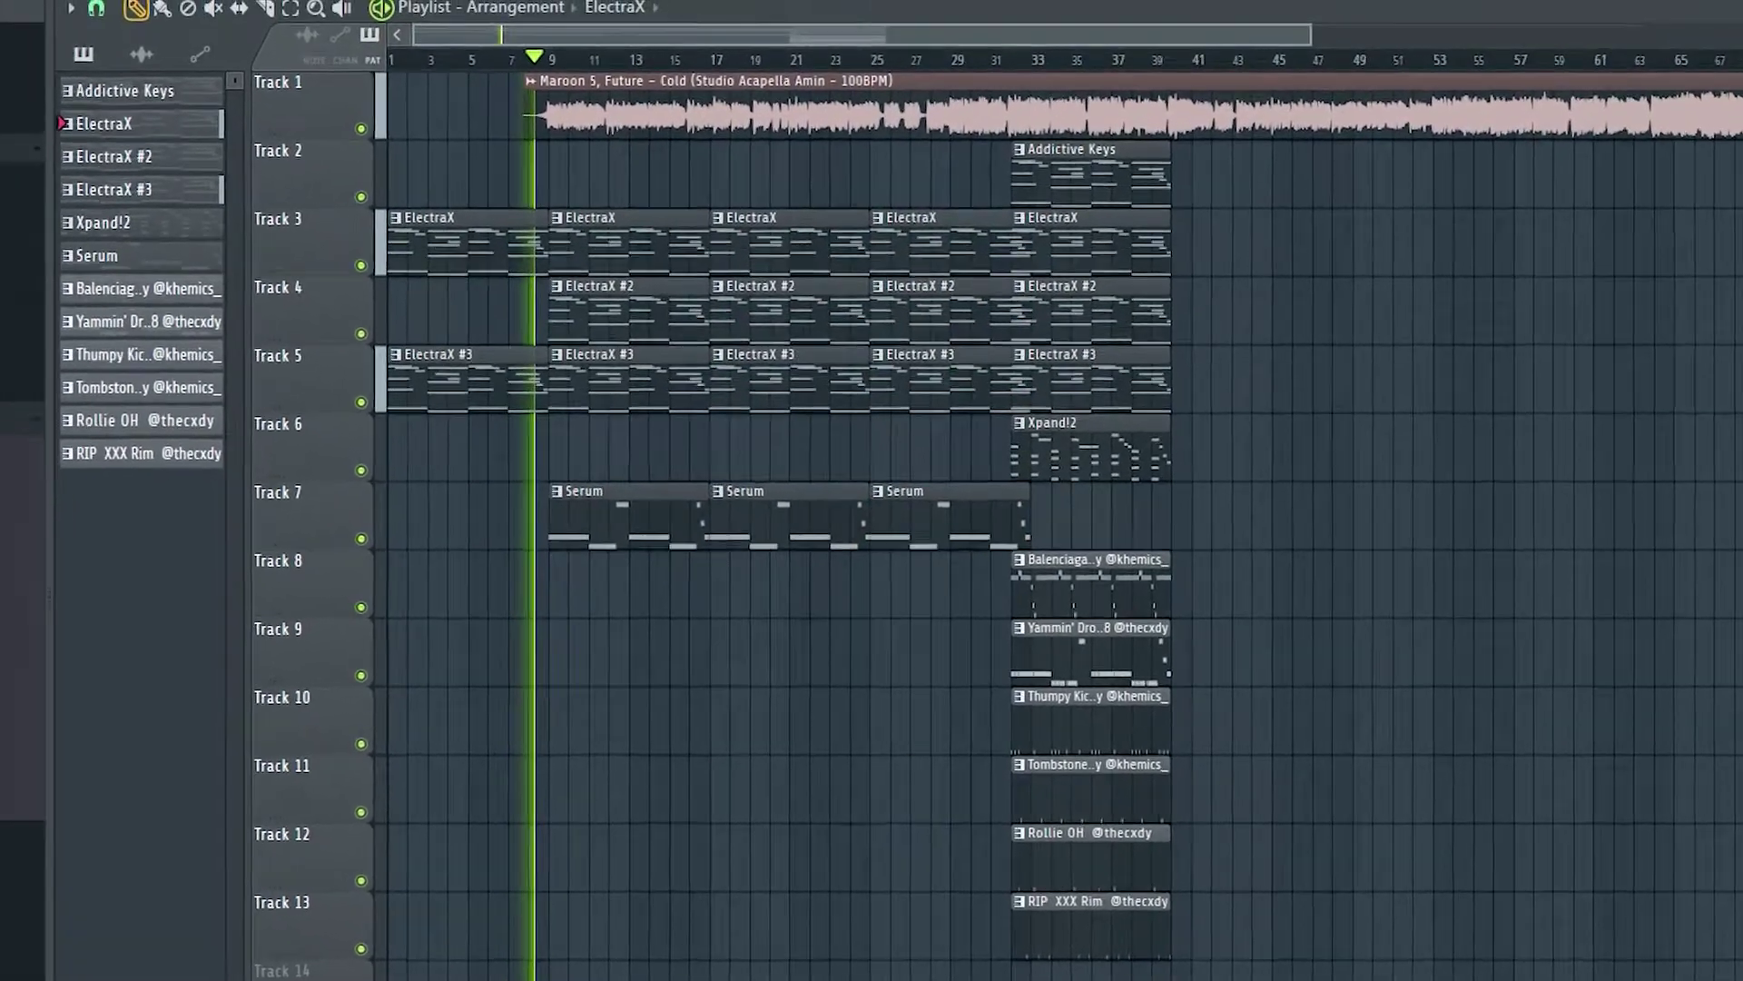
drag(1122, 968, 1146, 167)
key(ctrl+d)
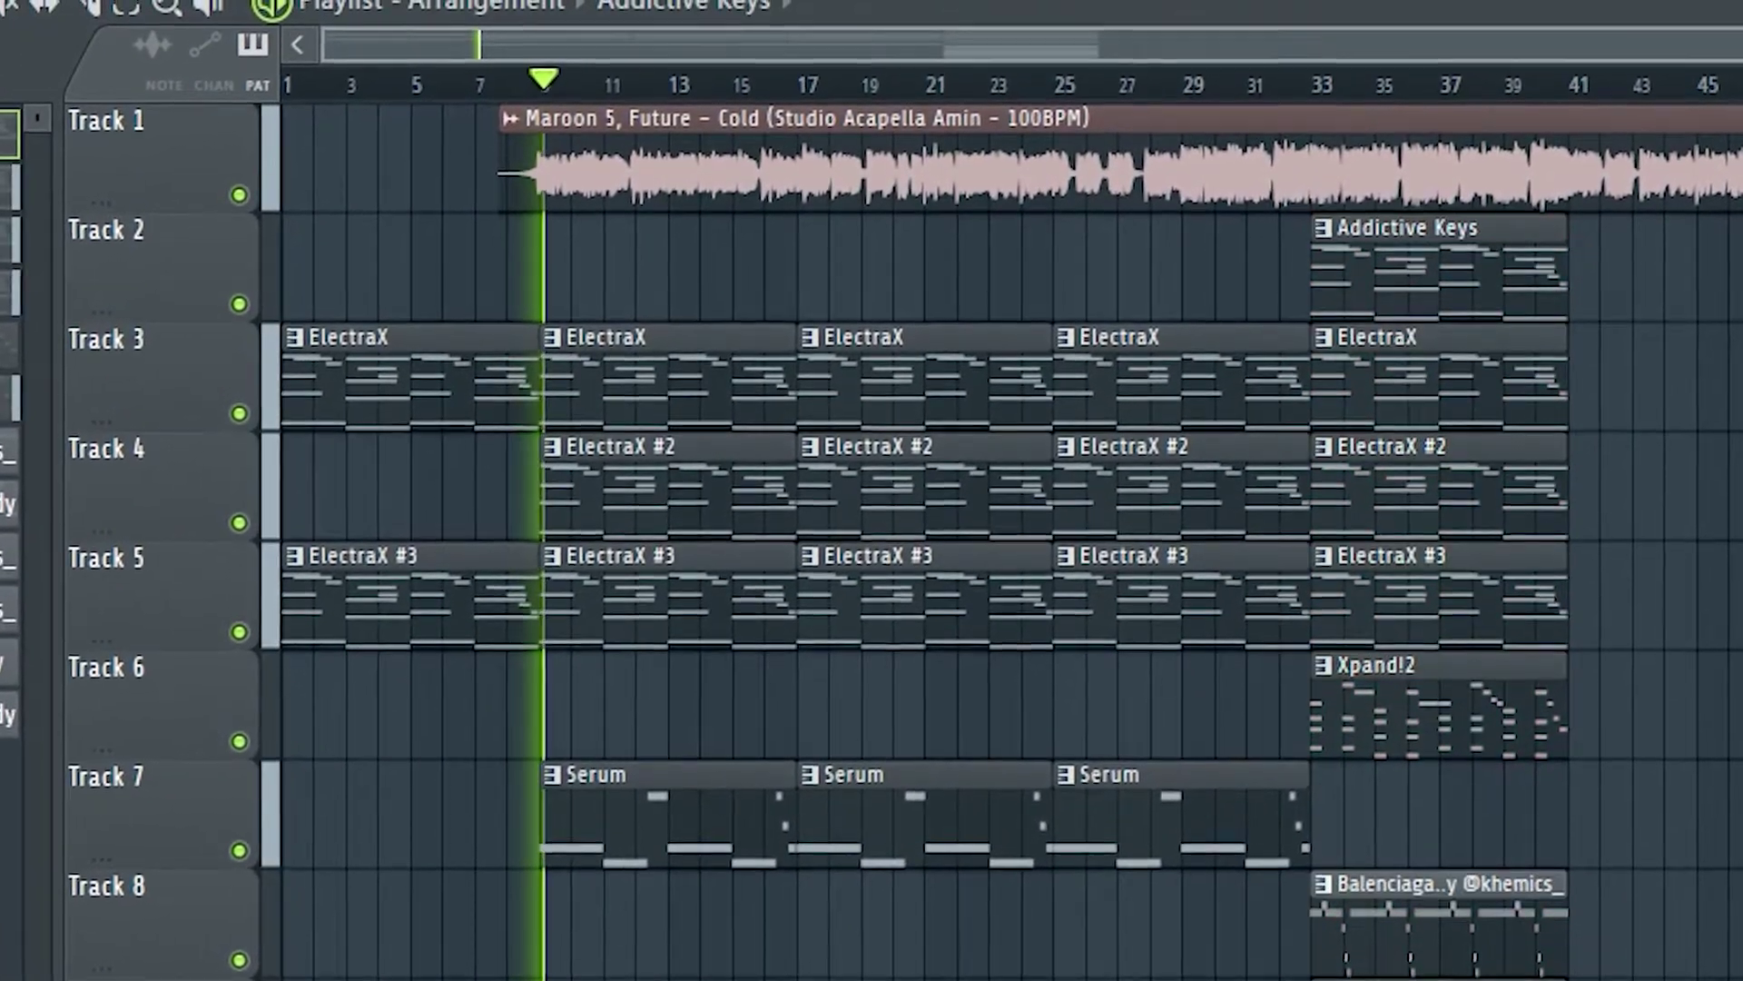
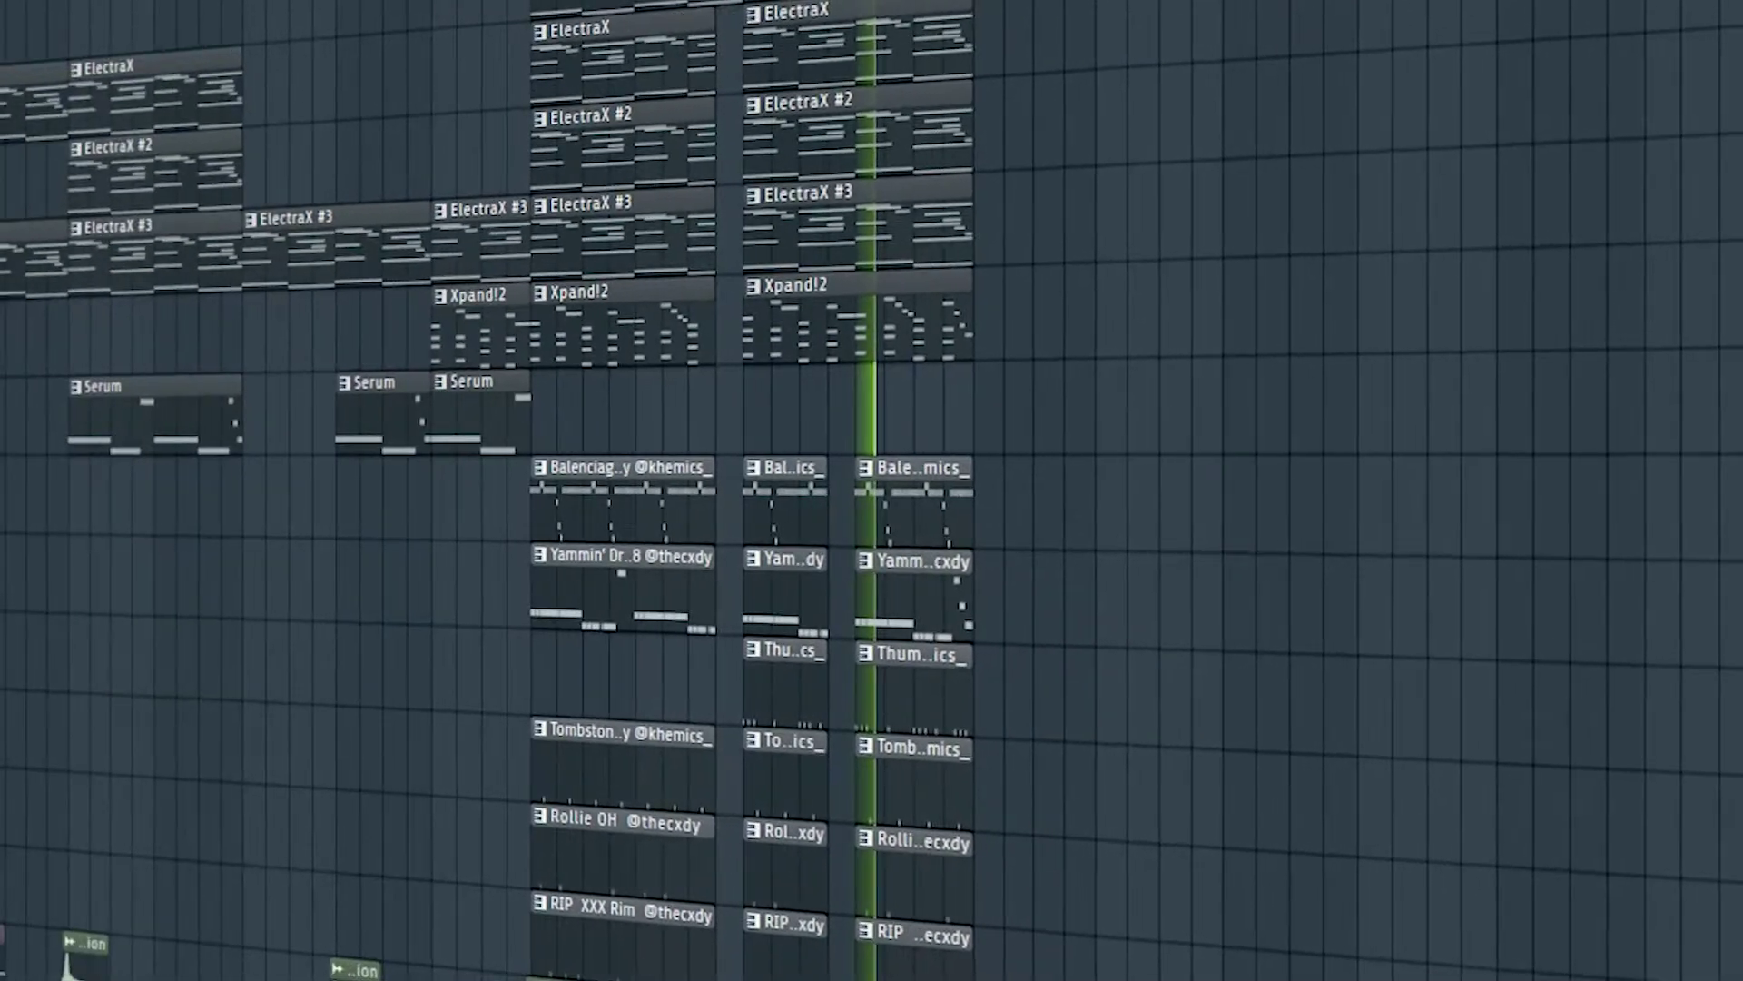
Play back the arrangement, check the Fruity Parametric EQ 2 curve on the Serum mixer track and close the EQ.
key(space)
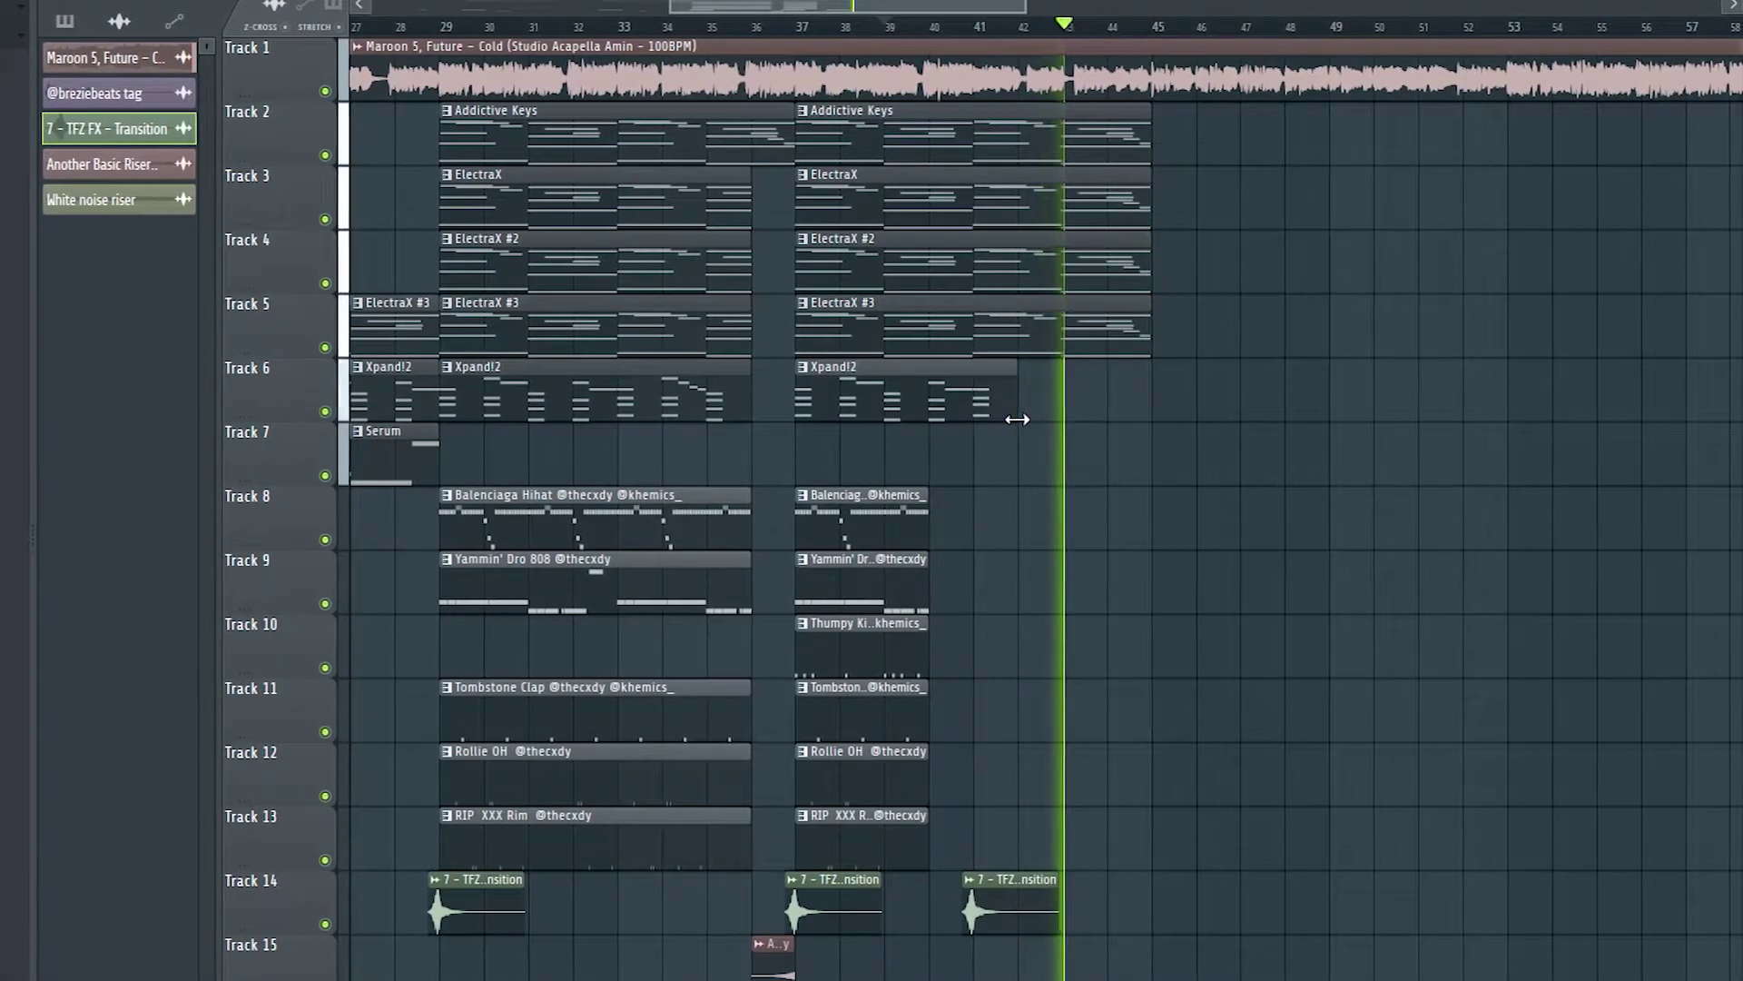
scroll(1215, 490, down, 3)
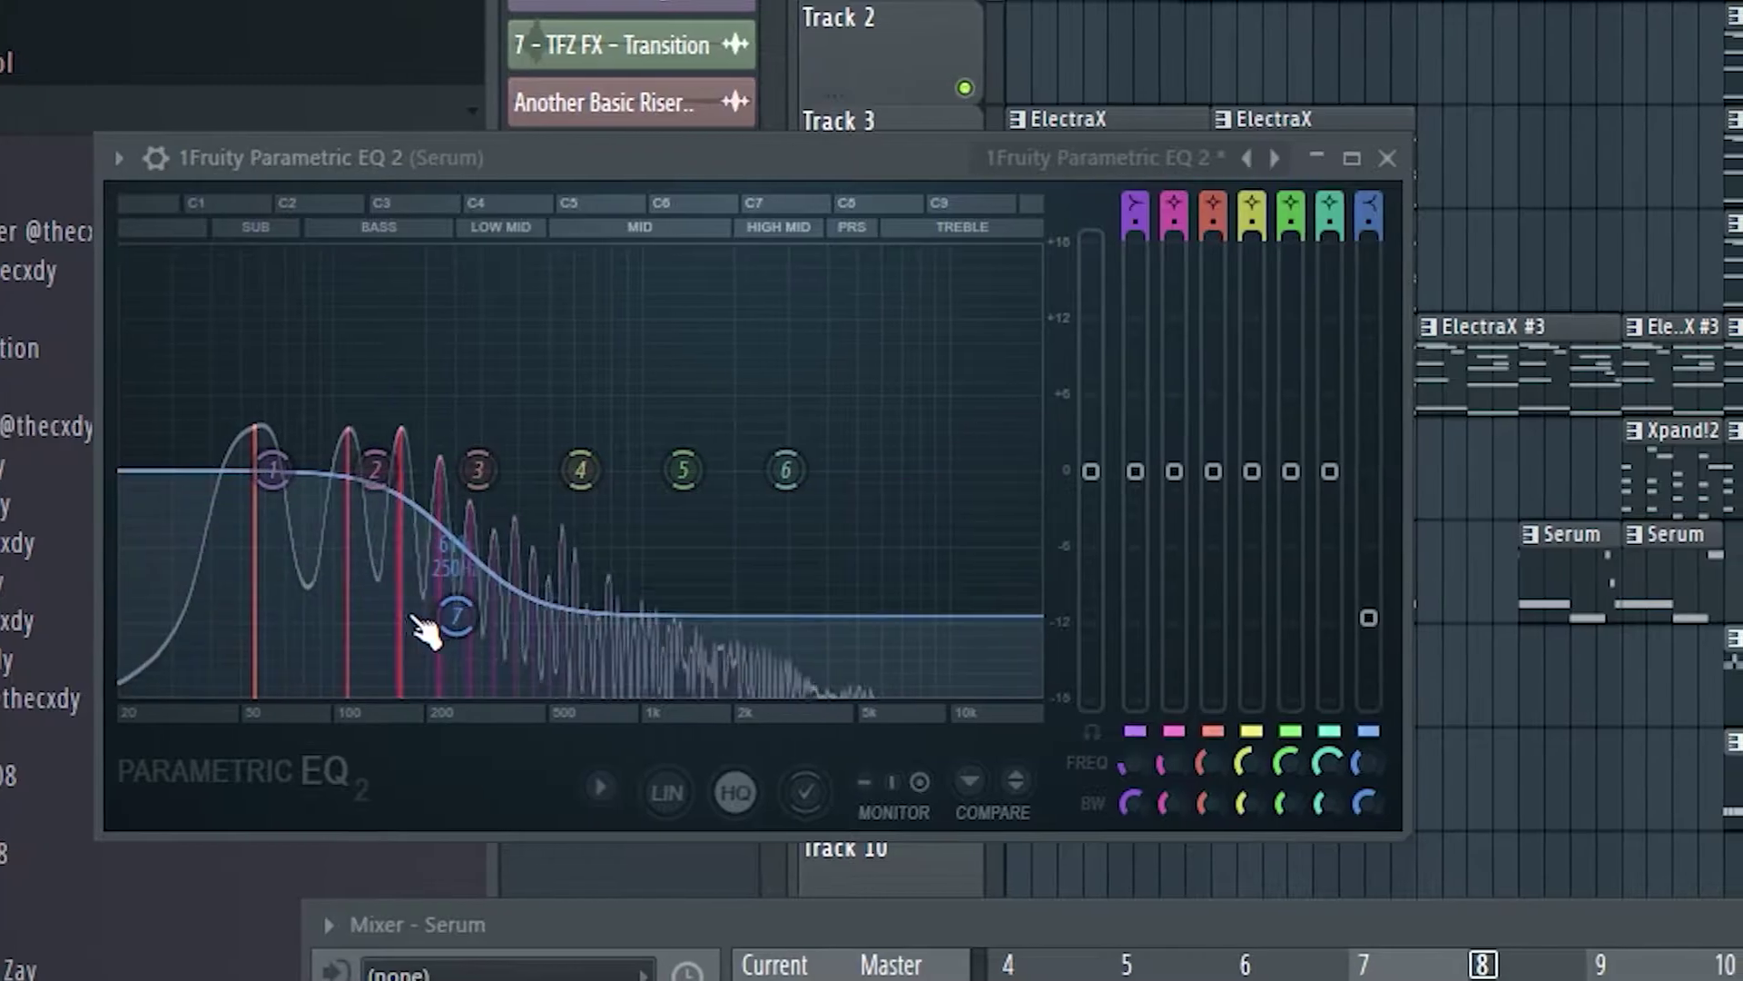
click(1363, 158)
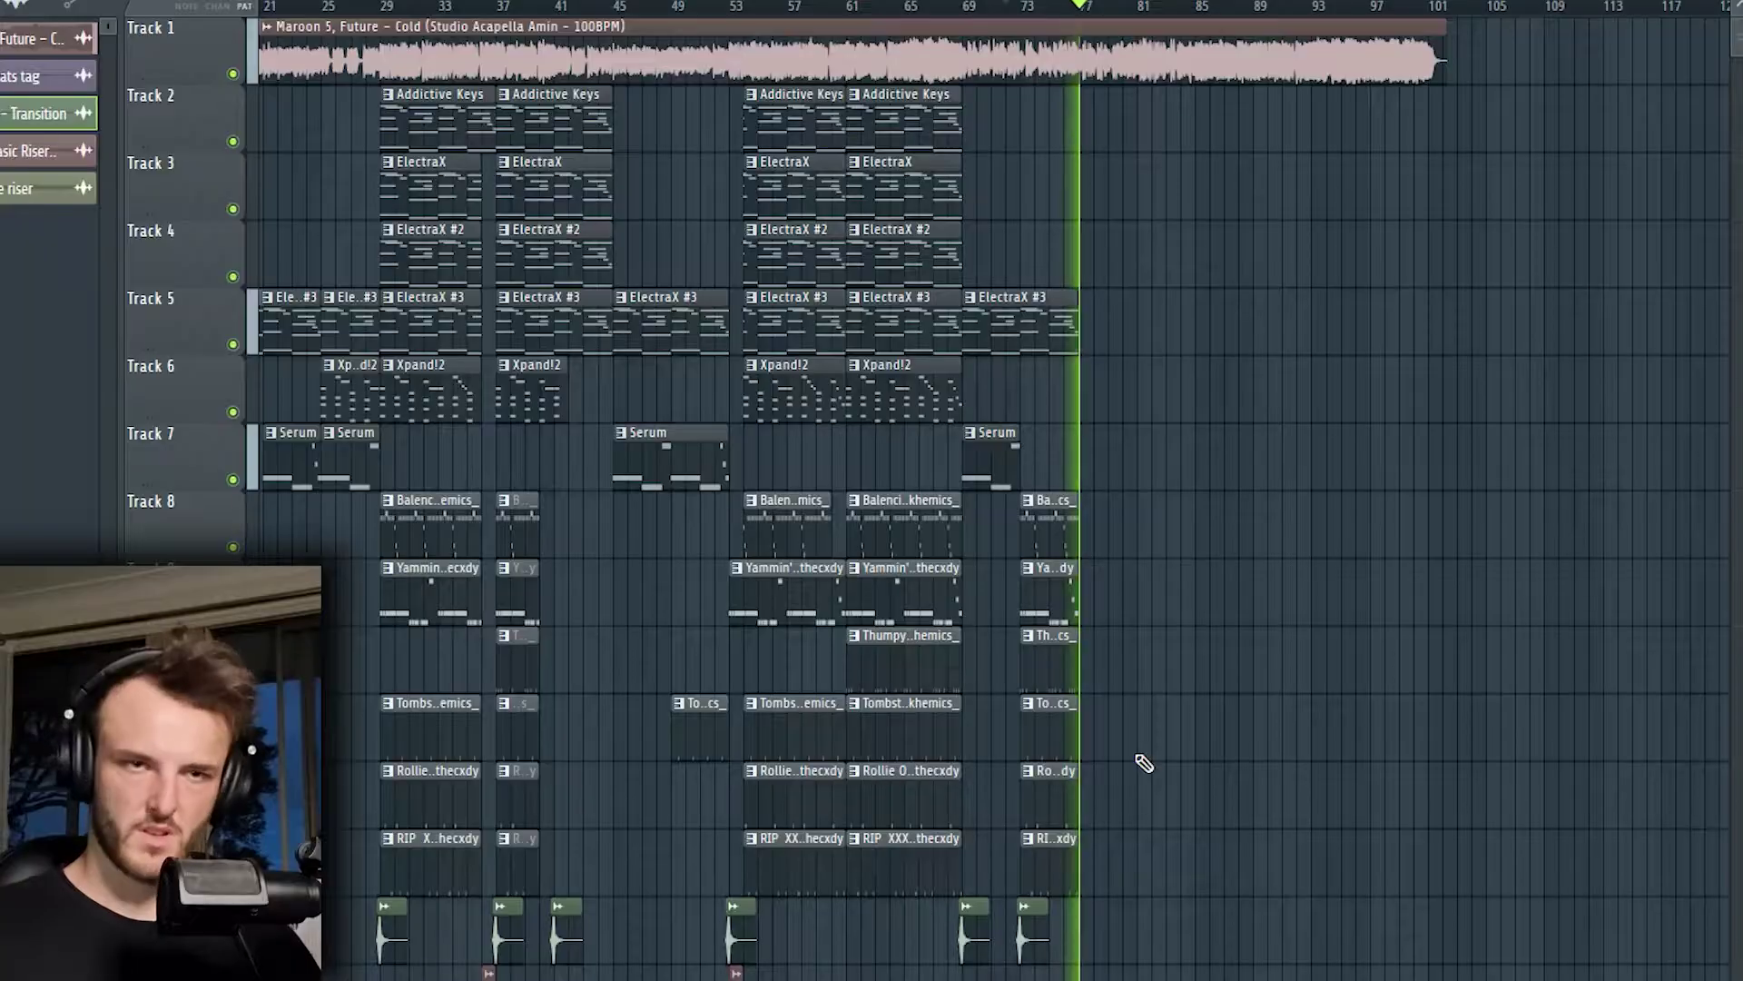
Duplicate the drum clips from bar 73 to bar 77 and trim the copied Yammin' Dro 808 clip to end at bar 81.
drag(1064, 574, 1067, 509)
key(ctrl+b)
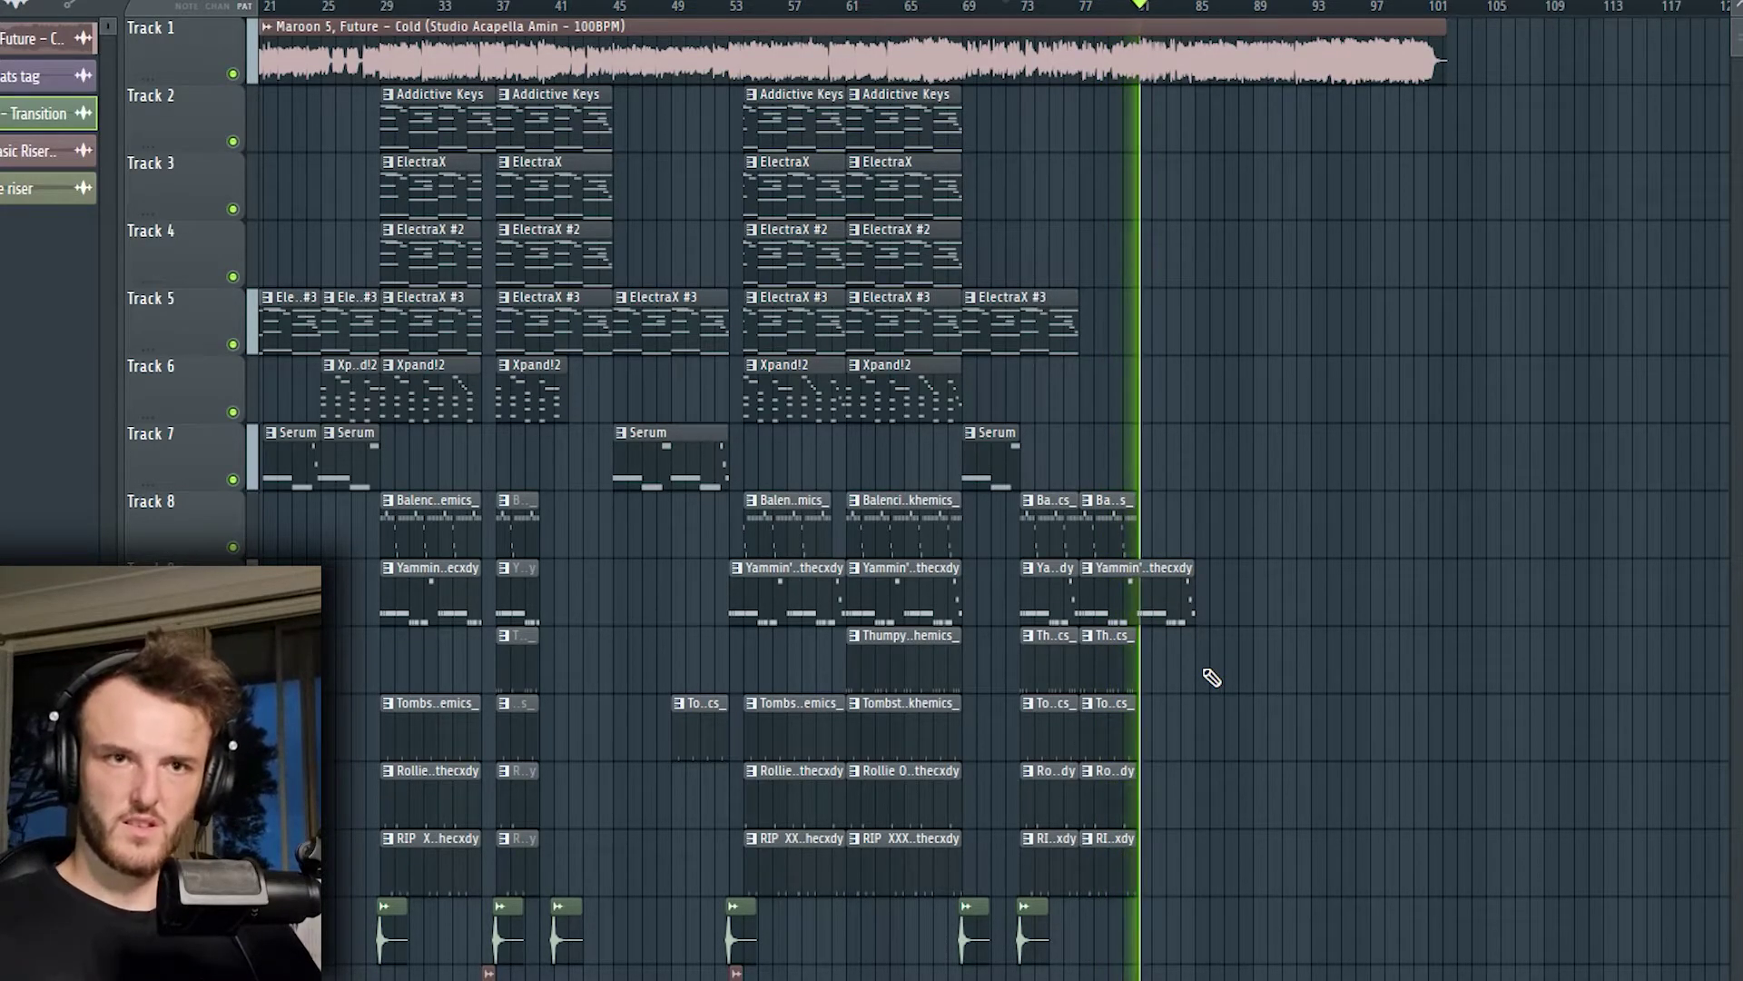
drag(1193, 614, 1150, 611)
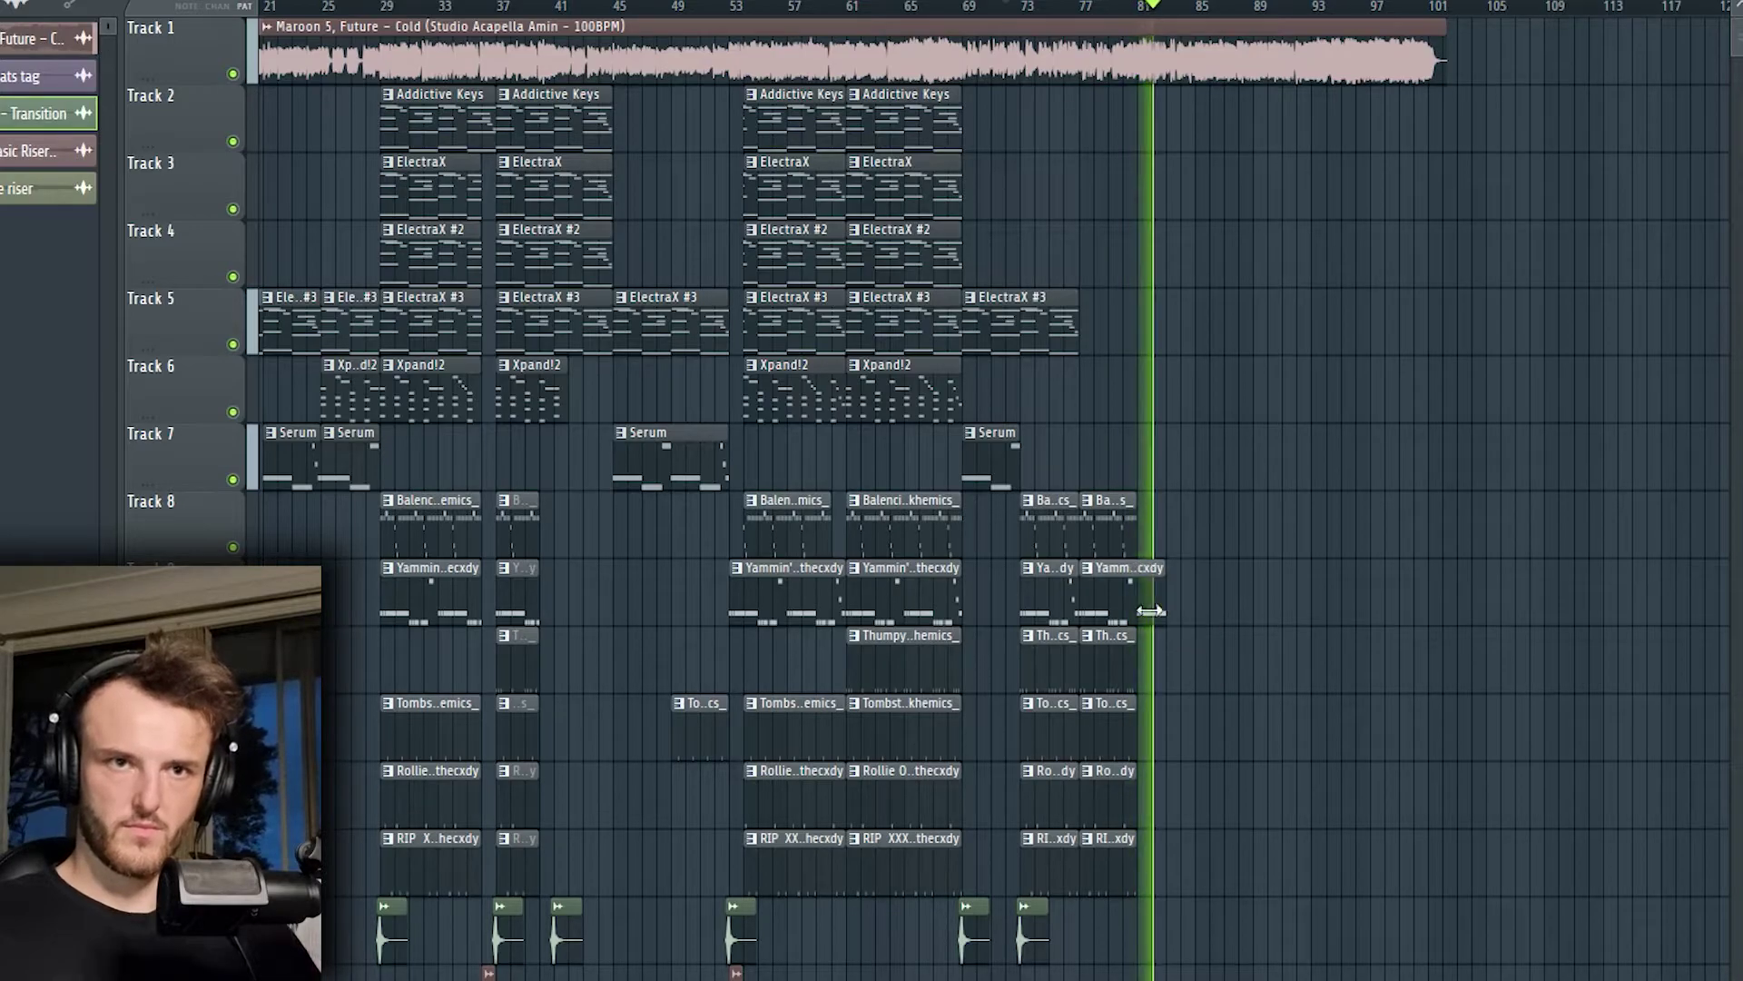
key(space)
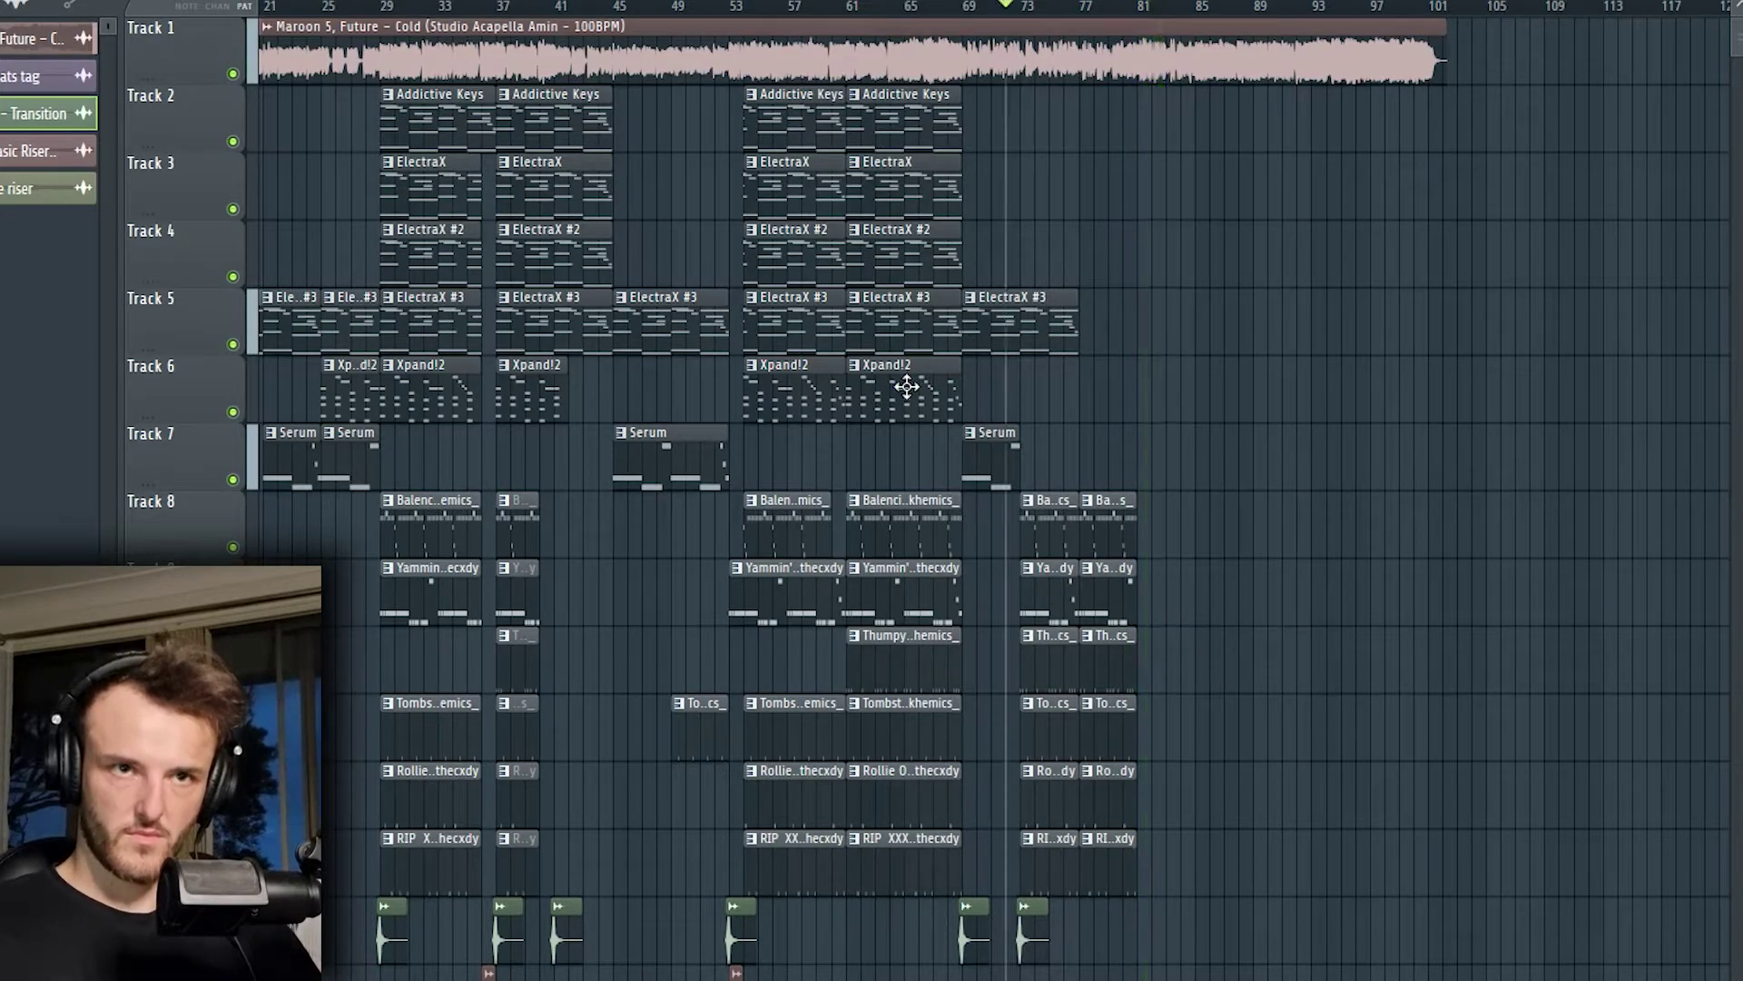
Place a copy of the Xpand!2 clip at bar 81 on Track 6 and play the arrangement from about bar 78.
click(1104, 11)
key(space)
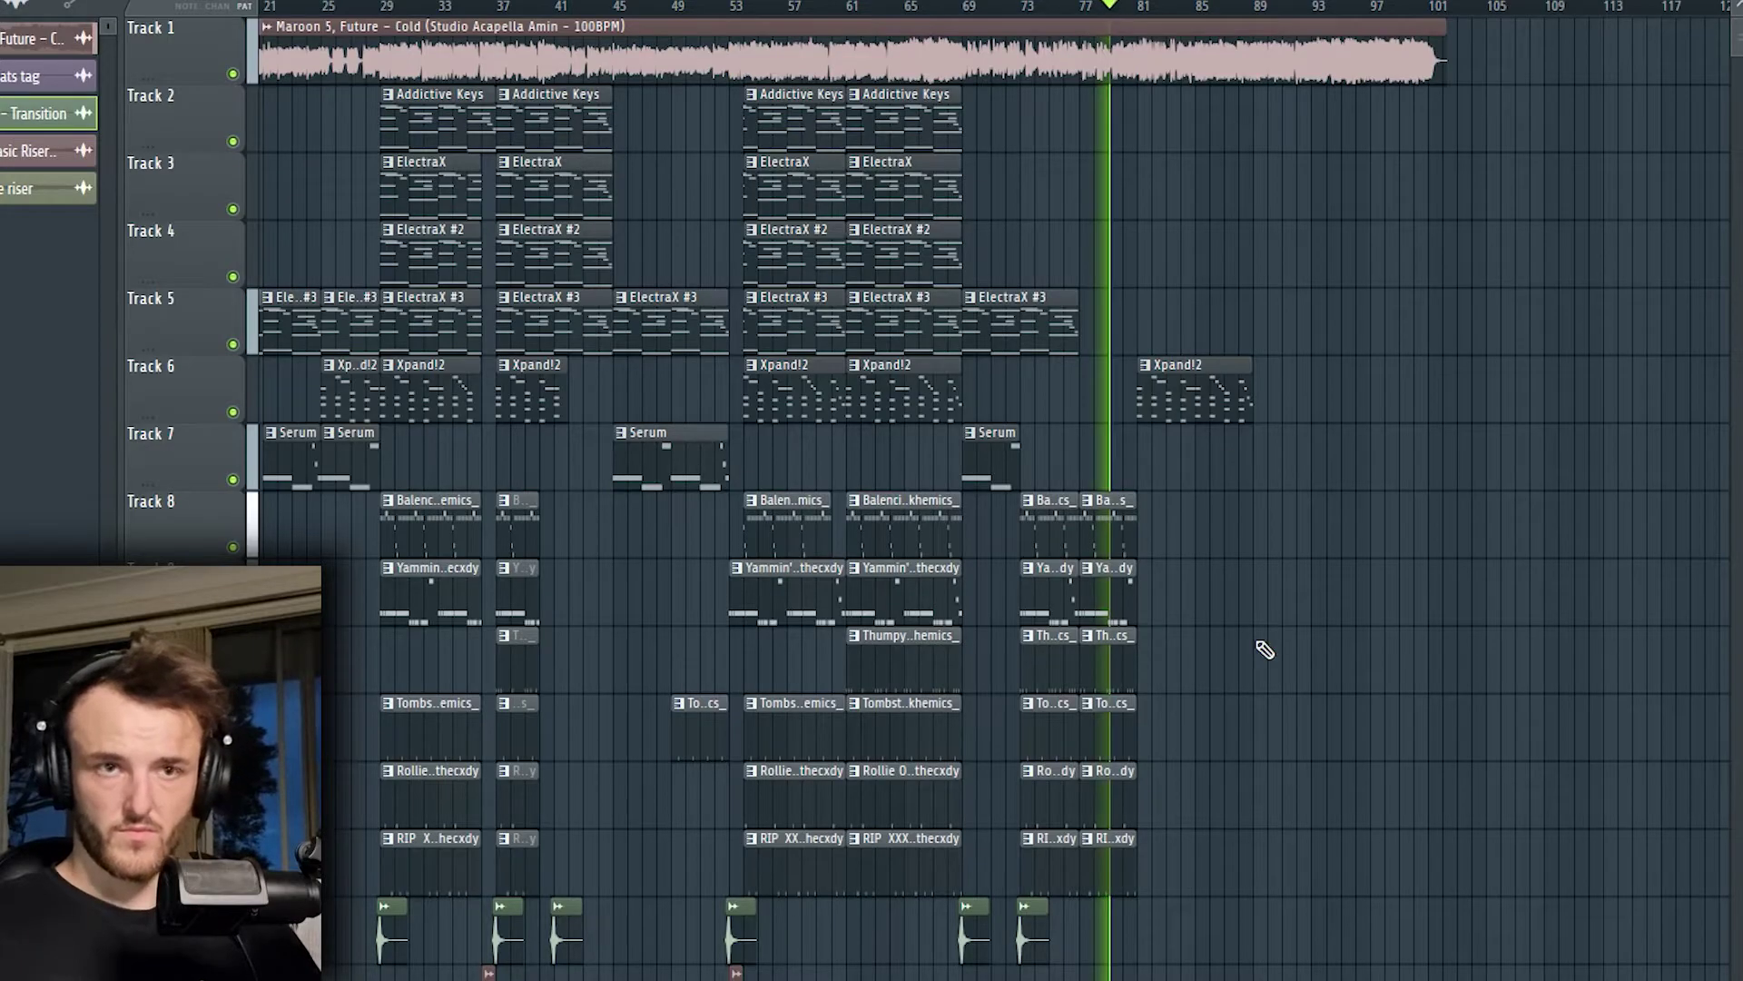
scroll(1265, 650, up, 2)
scroll(1264, 650, down, 3)
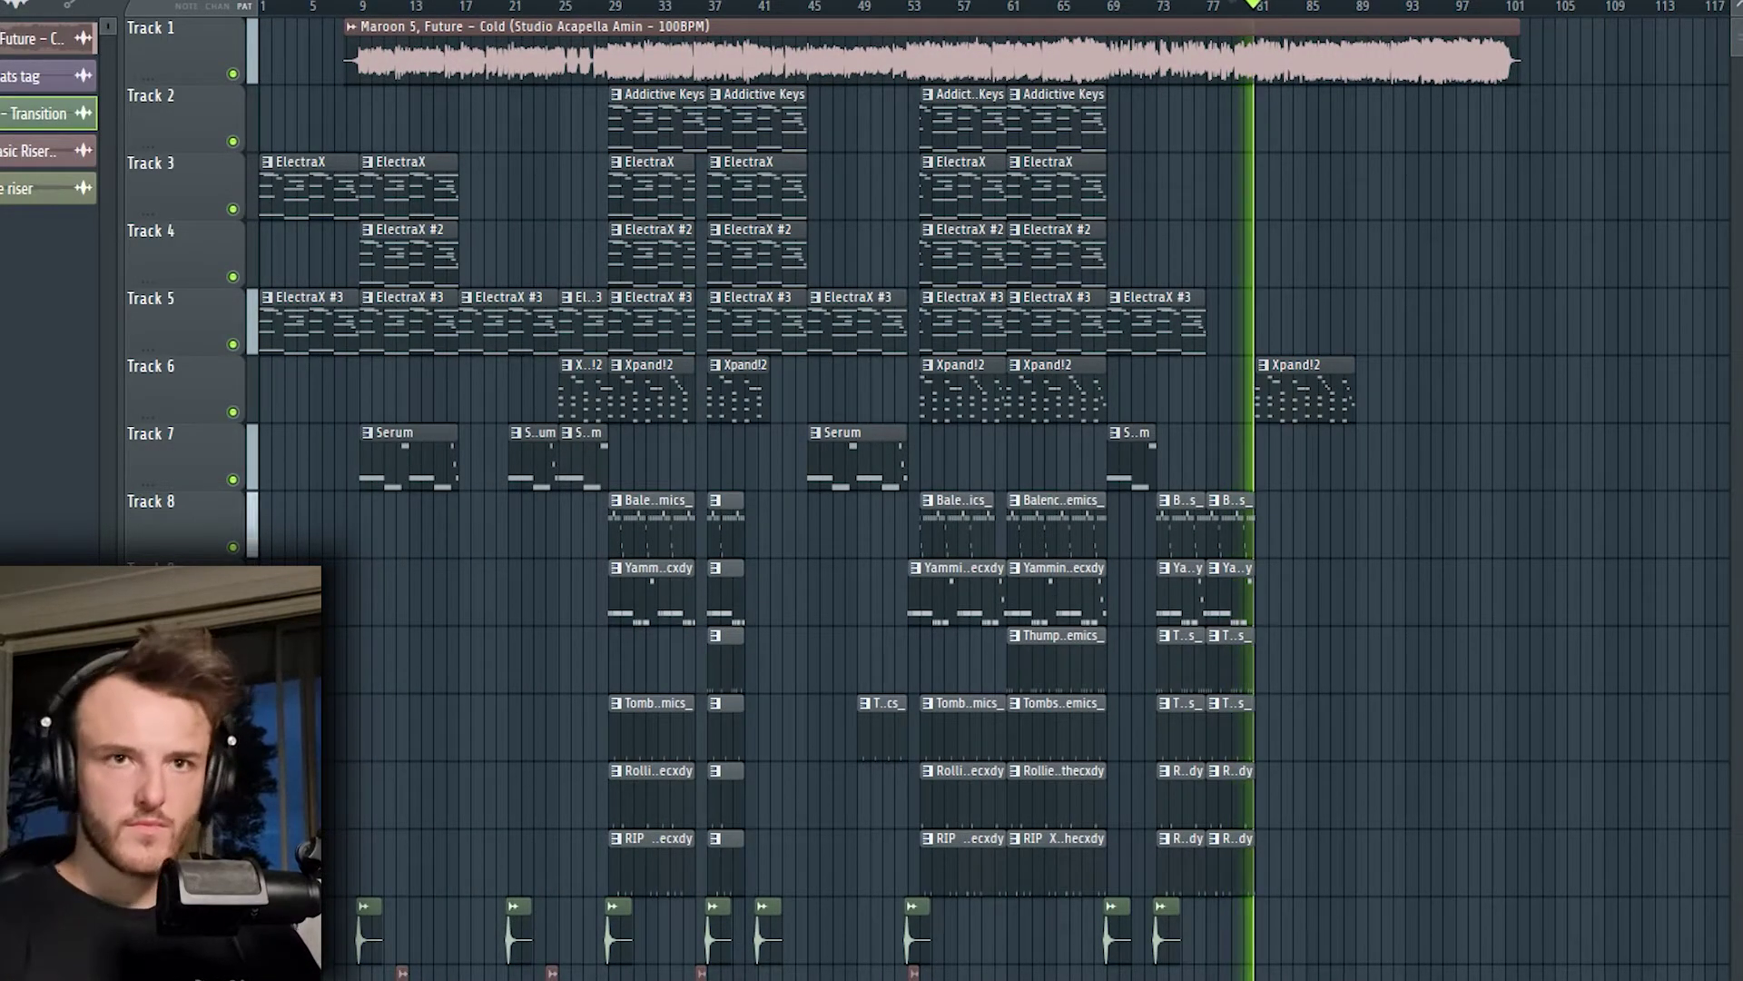
scroll(1370, 864, up, 2)
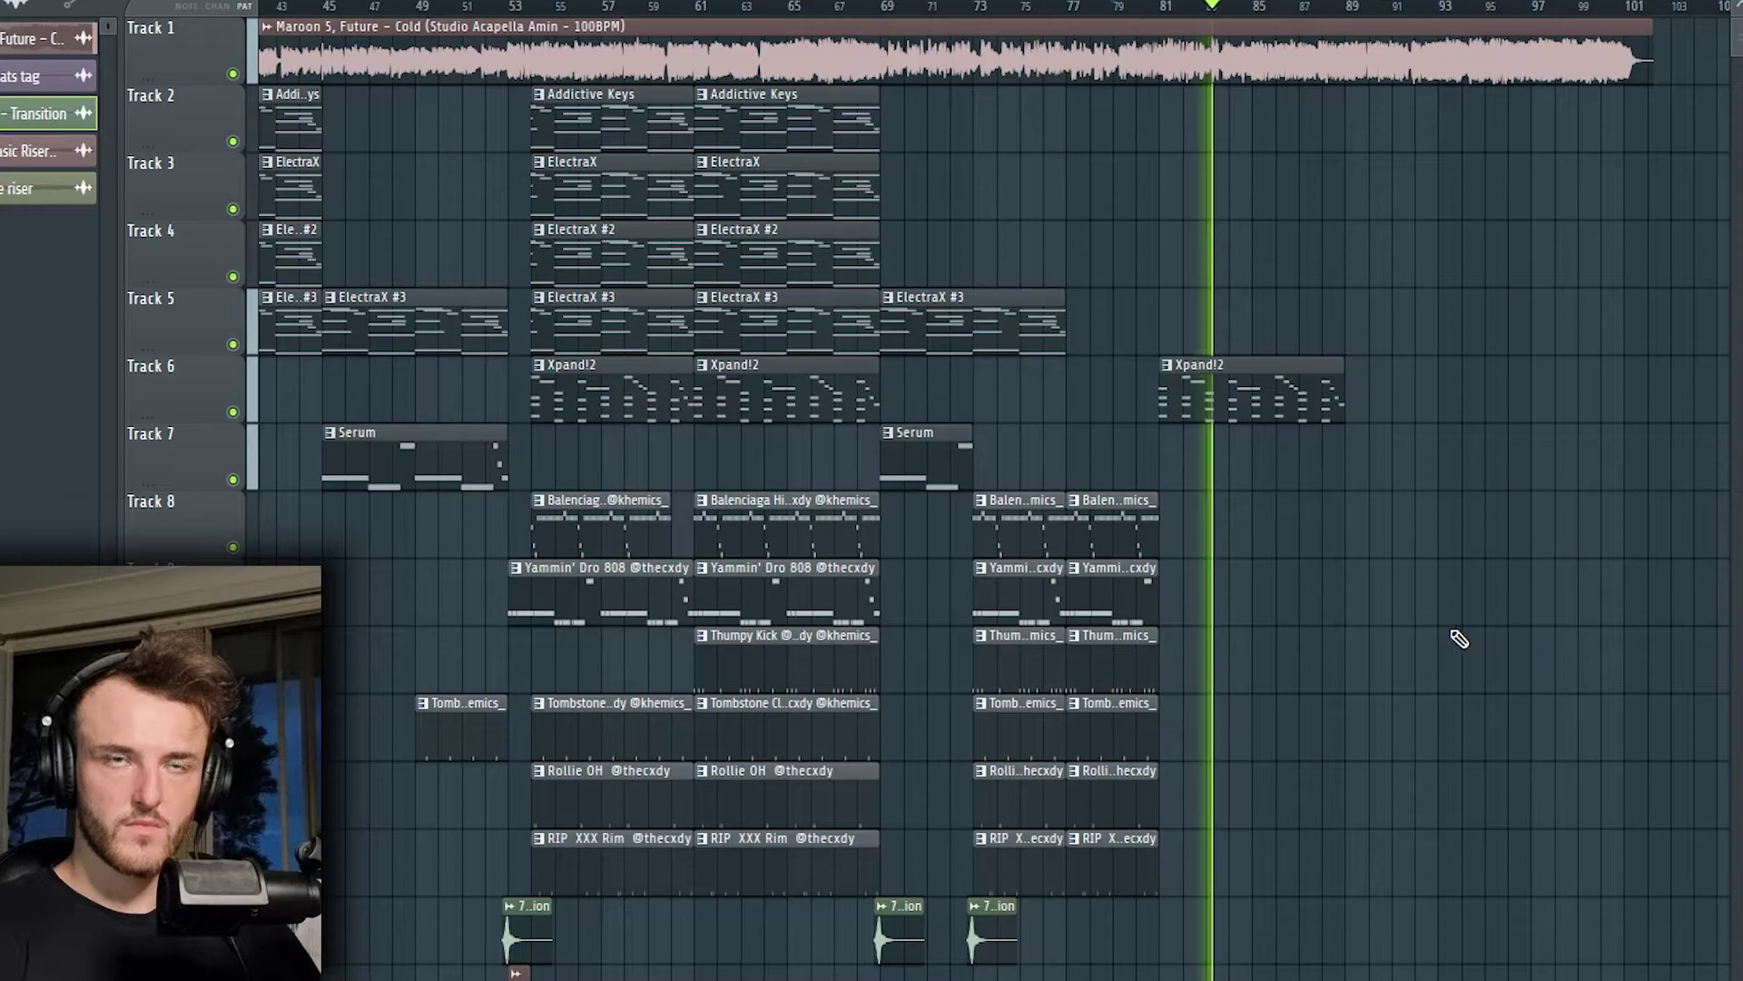
scroll(1455, 638, down, 2)
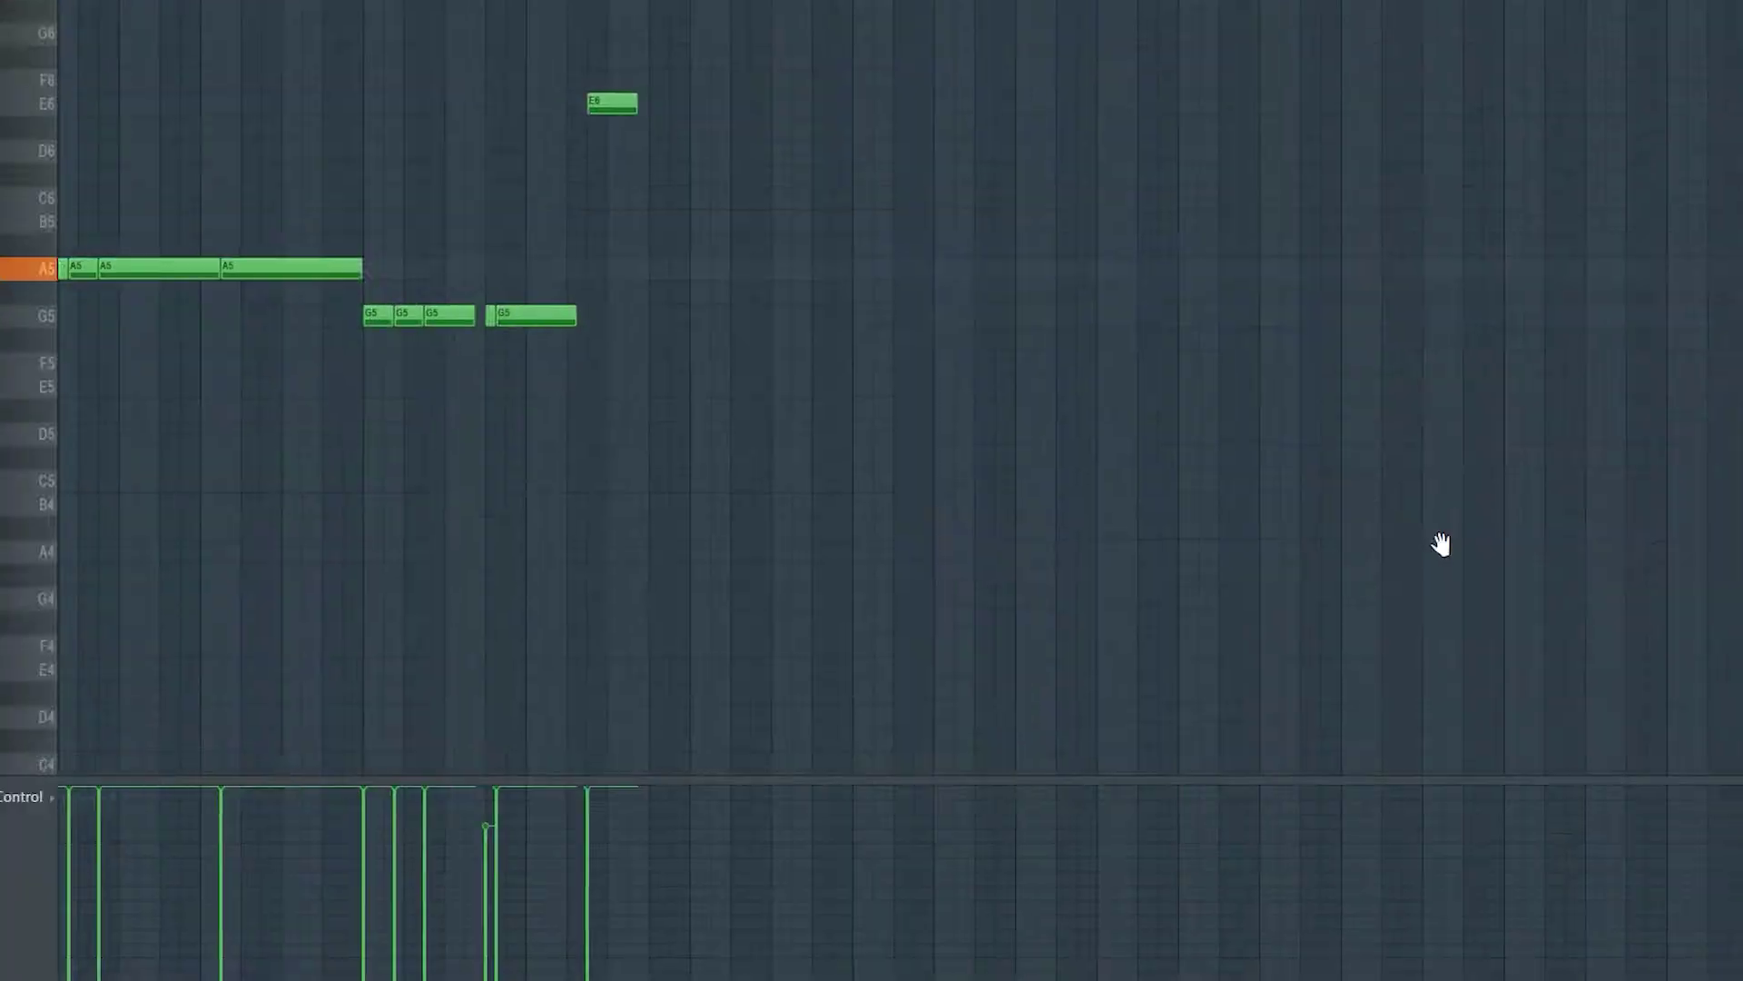
Slice a very short repeat out of the third A5 note near the end of bar 1 in the Yammin' Dro 808 pattern.
drag(1441, 545, 634, 432)
scroll(172, 428, up, 2)
drag(172, 427, 311, 482)
scroll(363, 482, up, 2)
key(space)
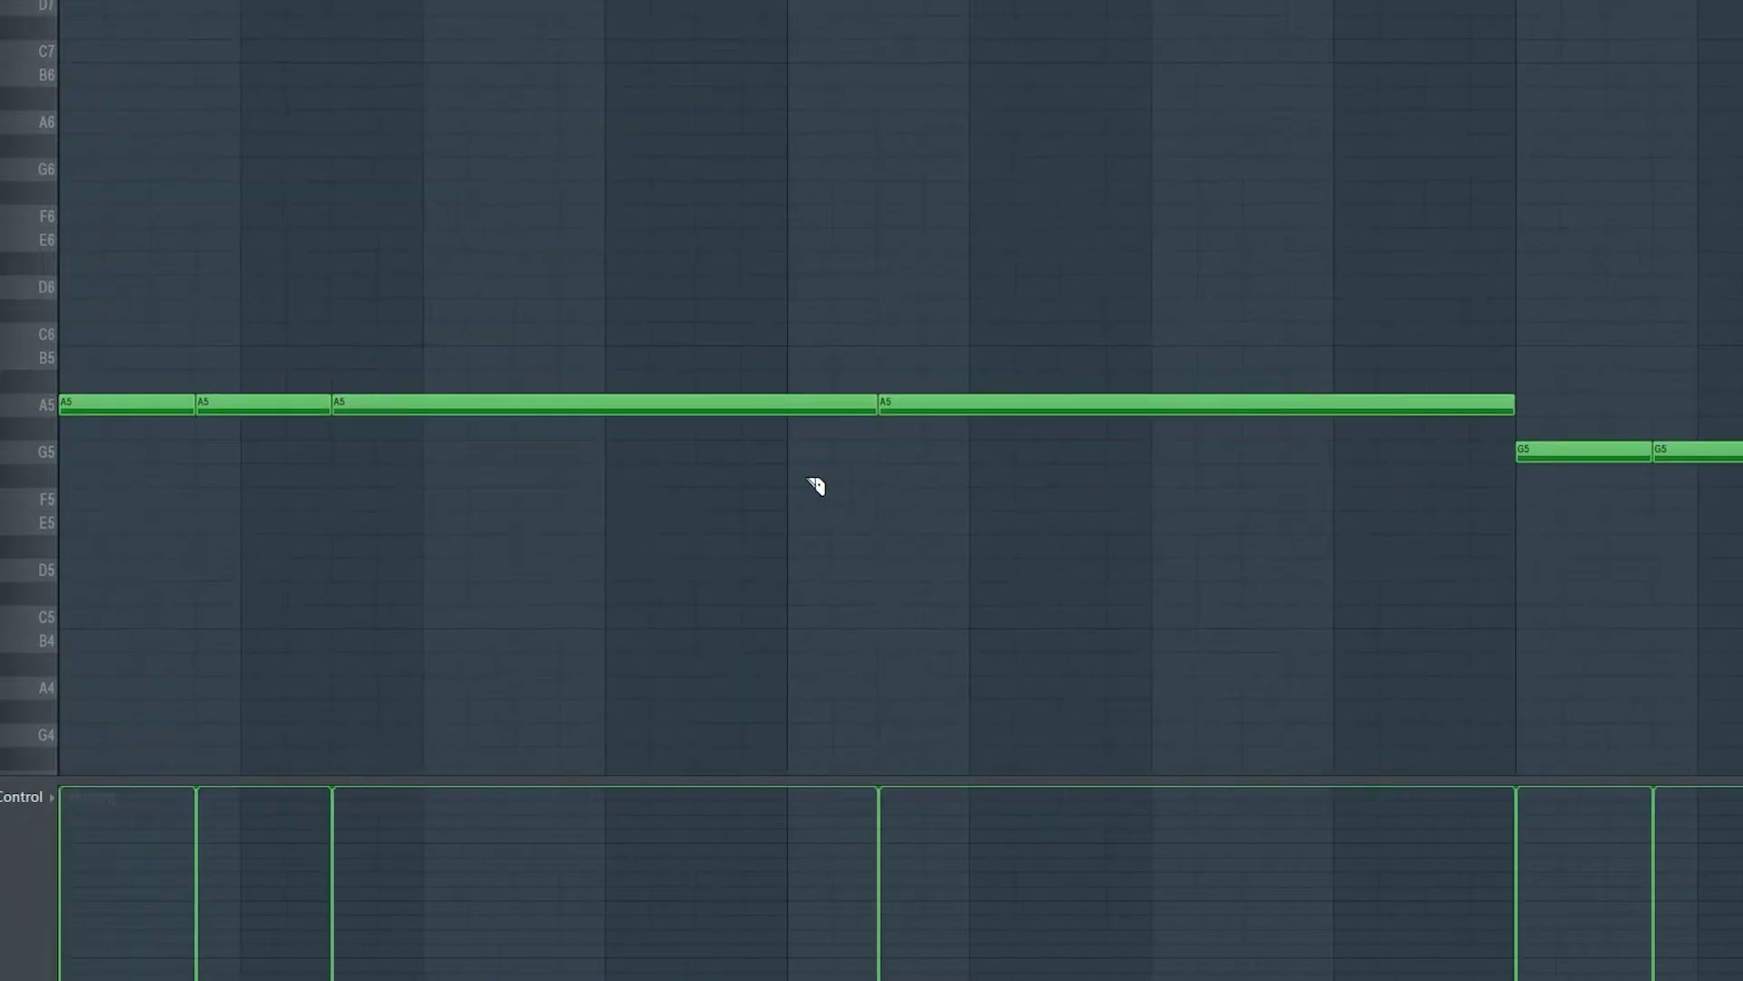
key(space)
click(576, 405)
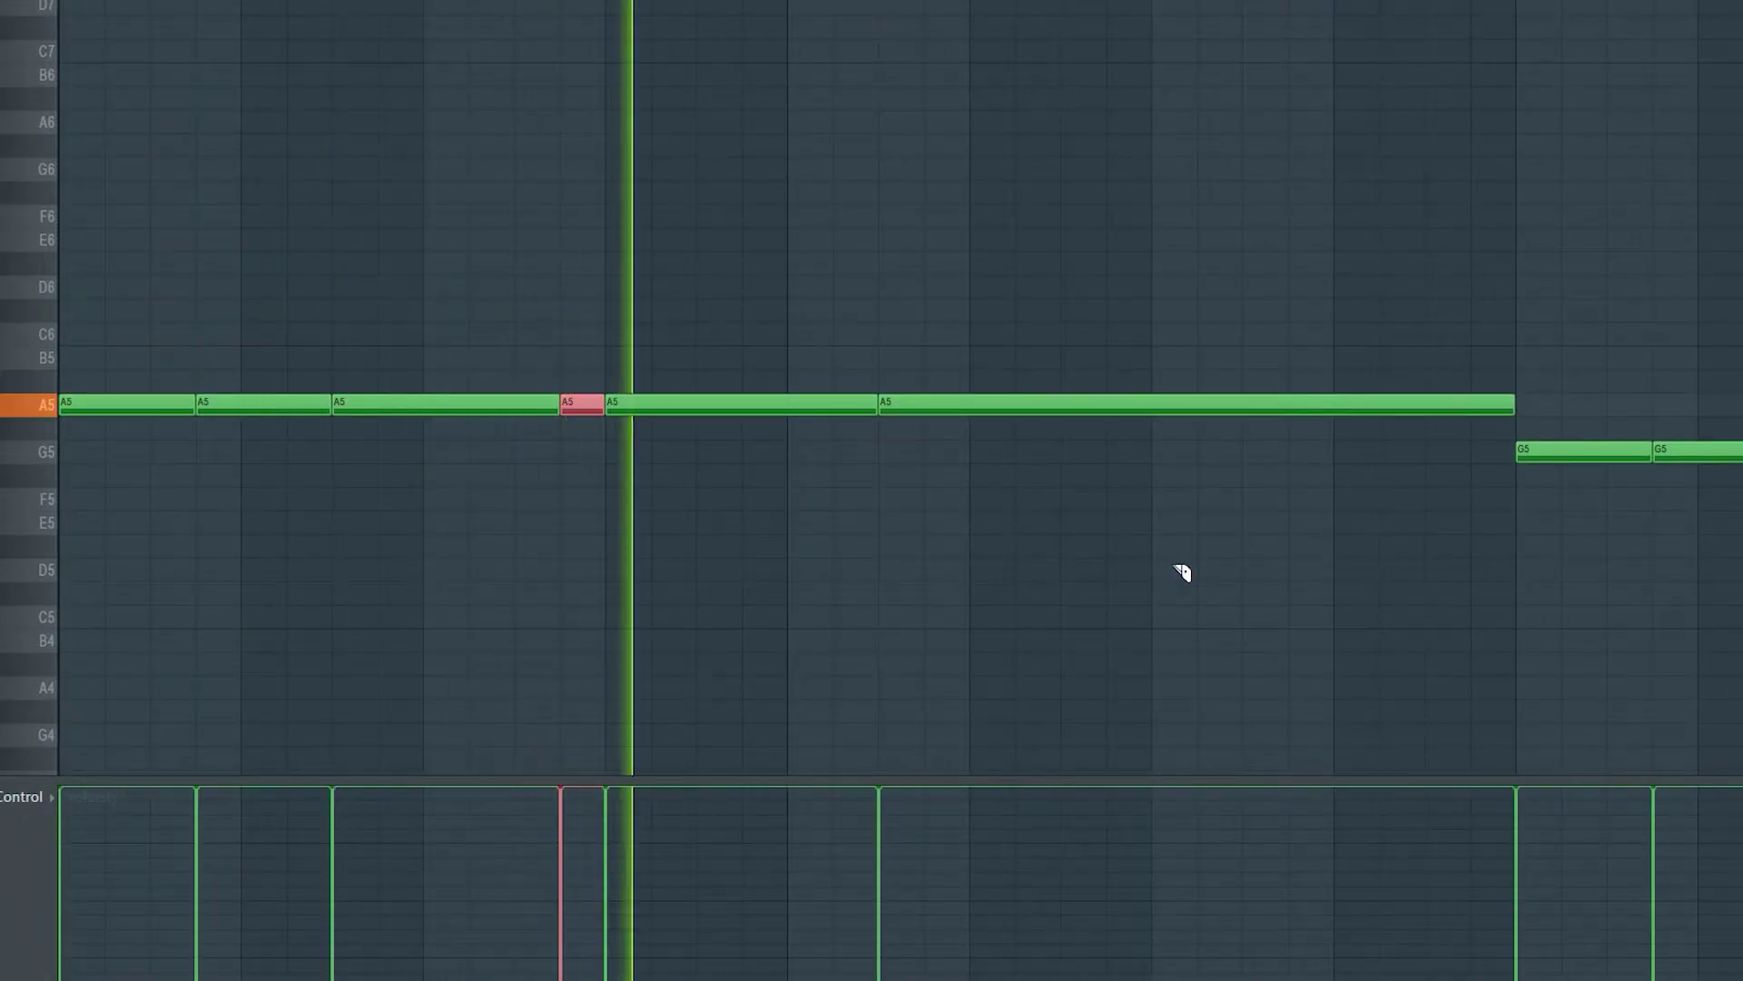
scroll(1180, 570, down, 1)
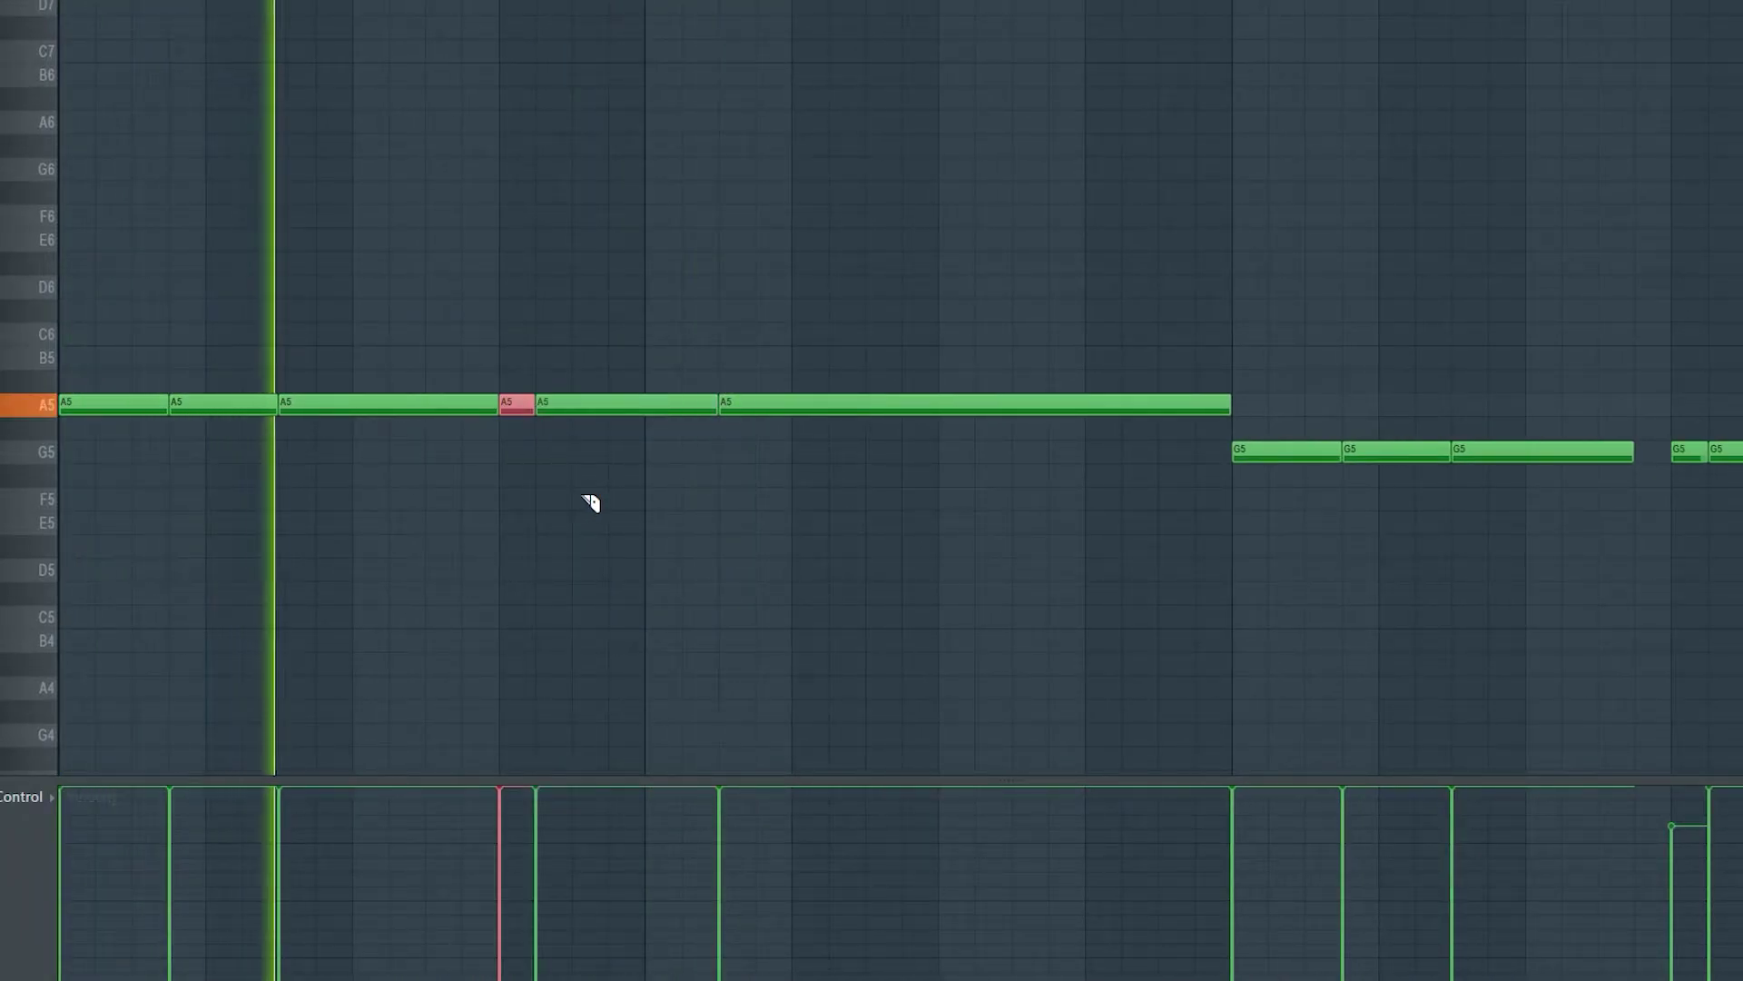
scroll(681, 499, down, 1)
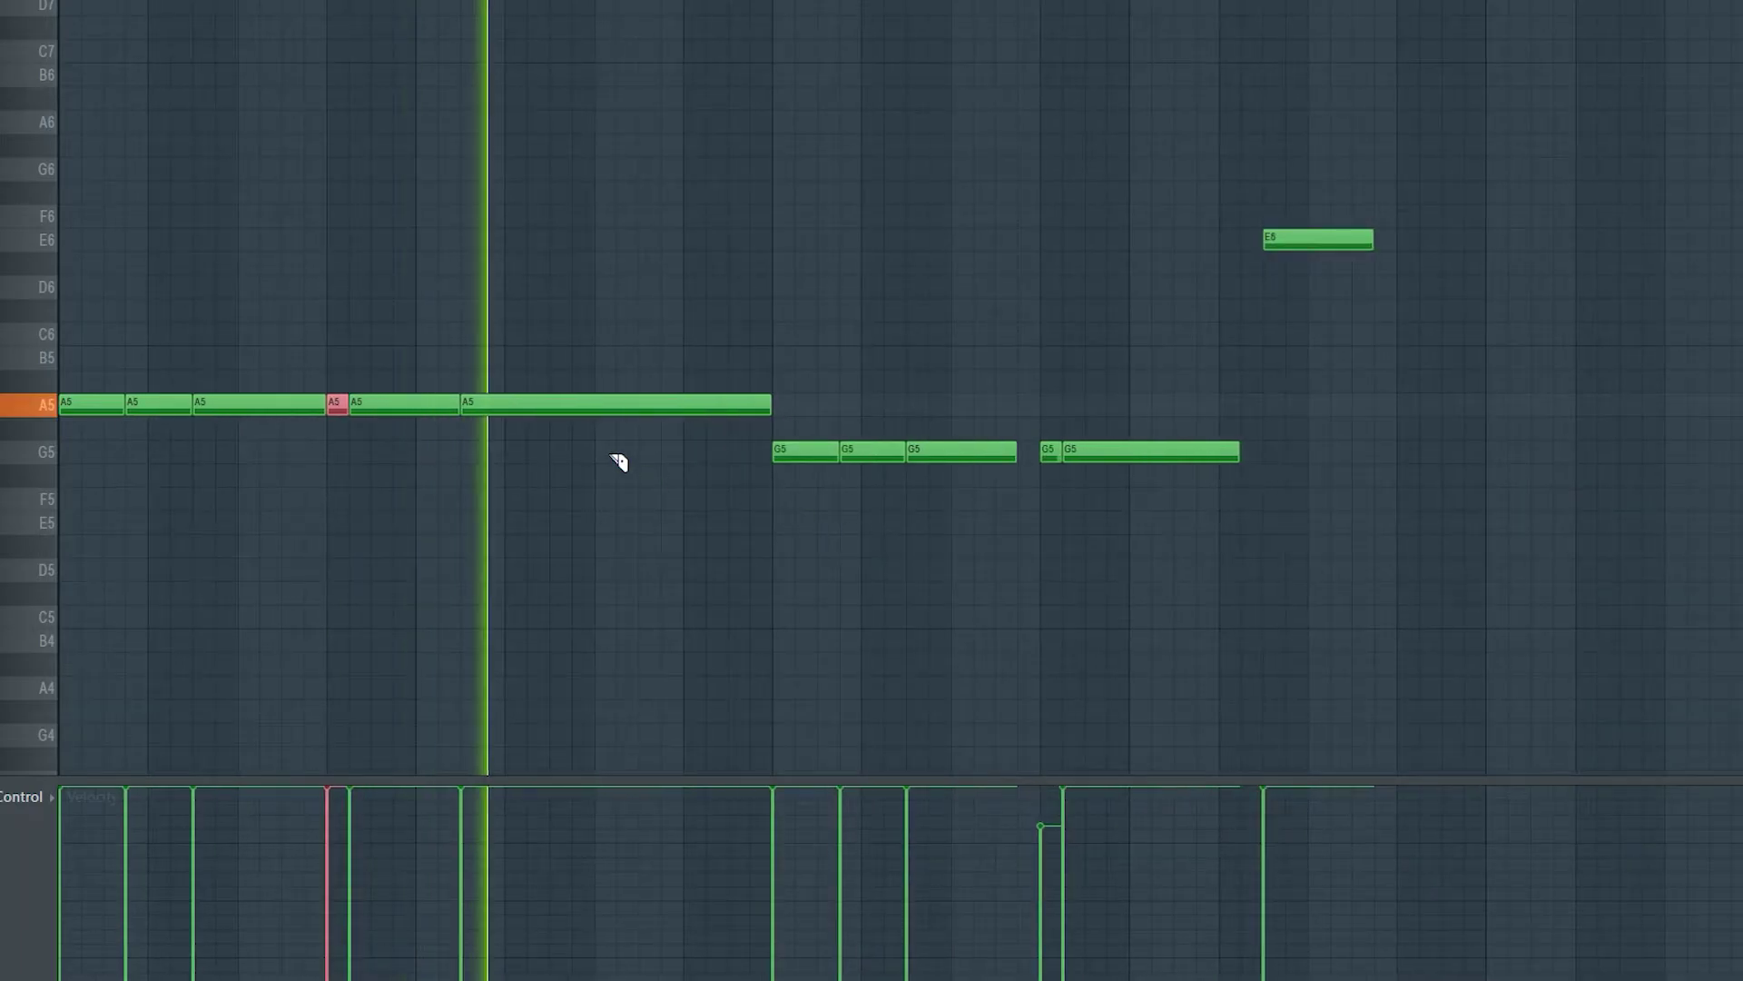
key(space)
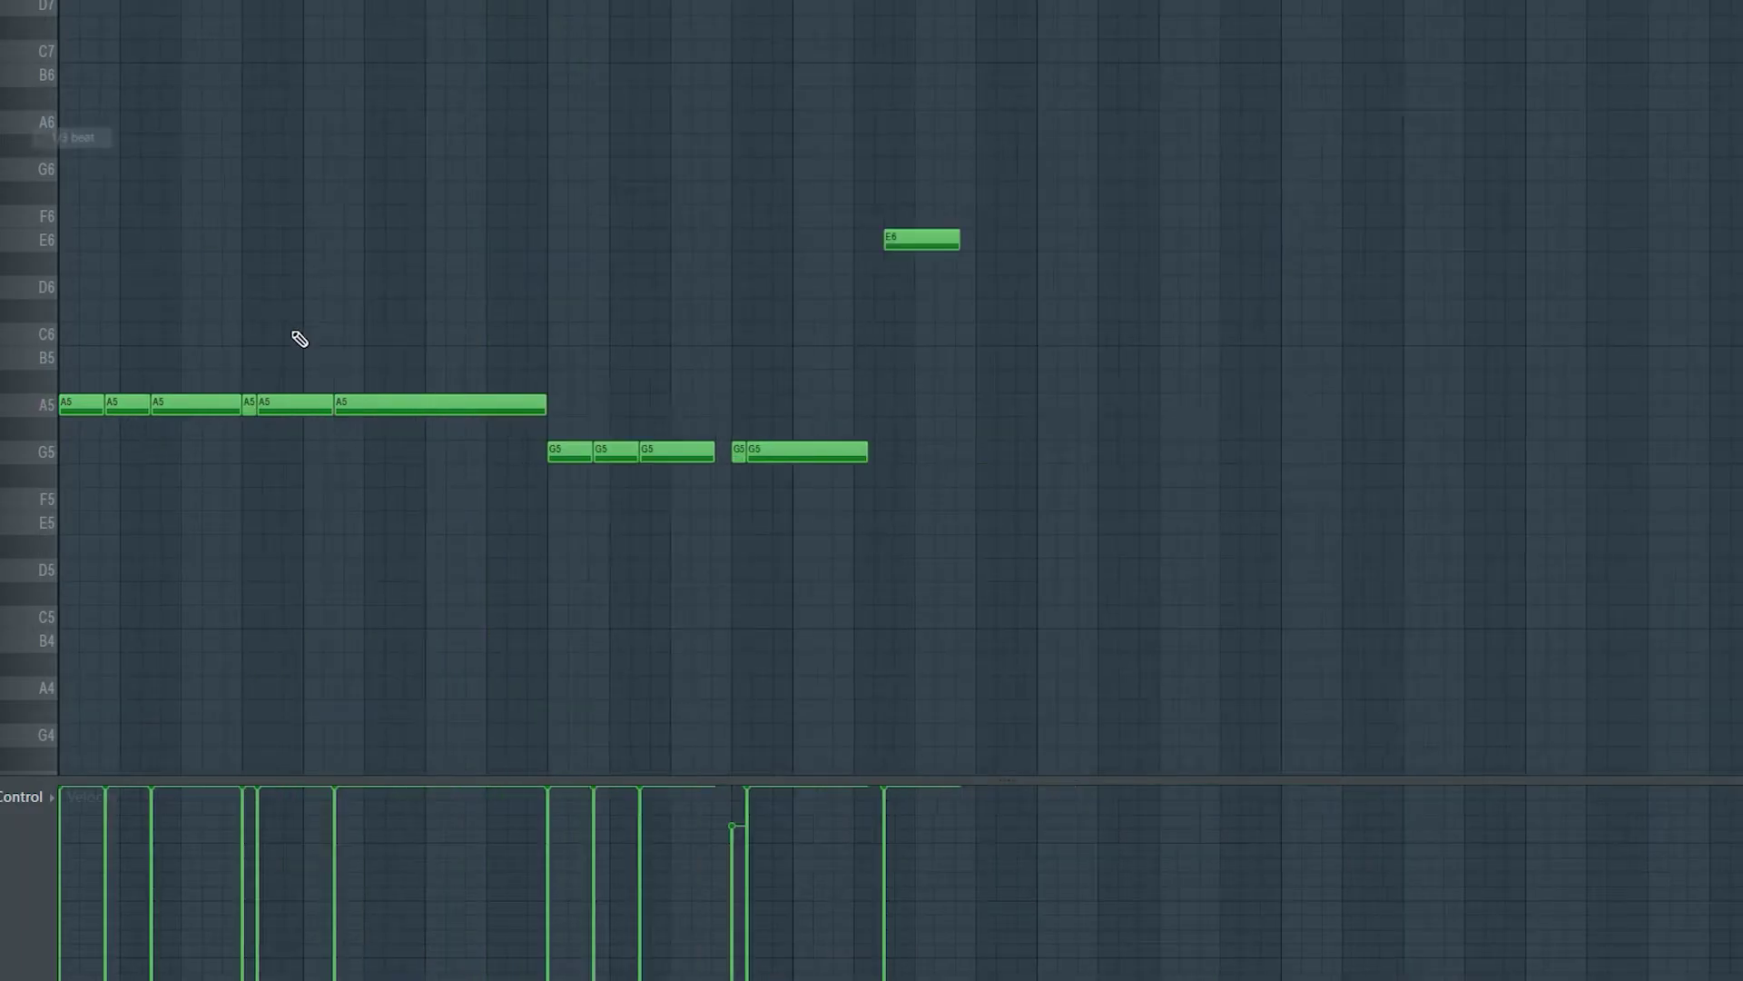
Slice the end of the last long A5 note into three short notes leading up to bar 3.
scroll(363, 345, up, 2)
key(space)
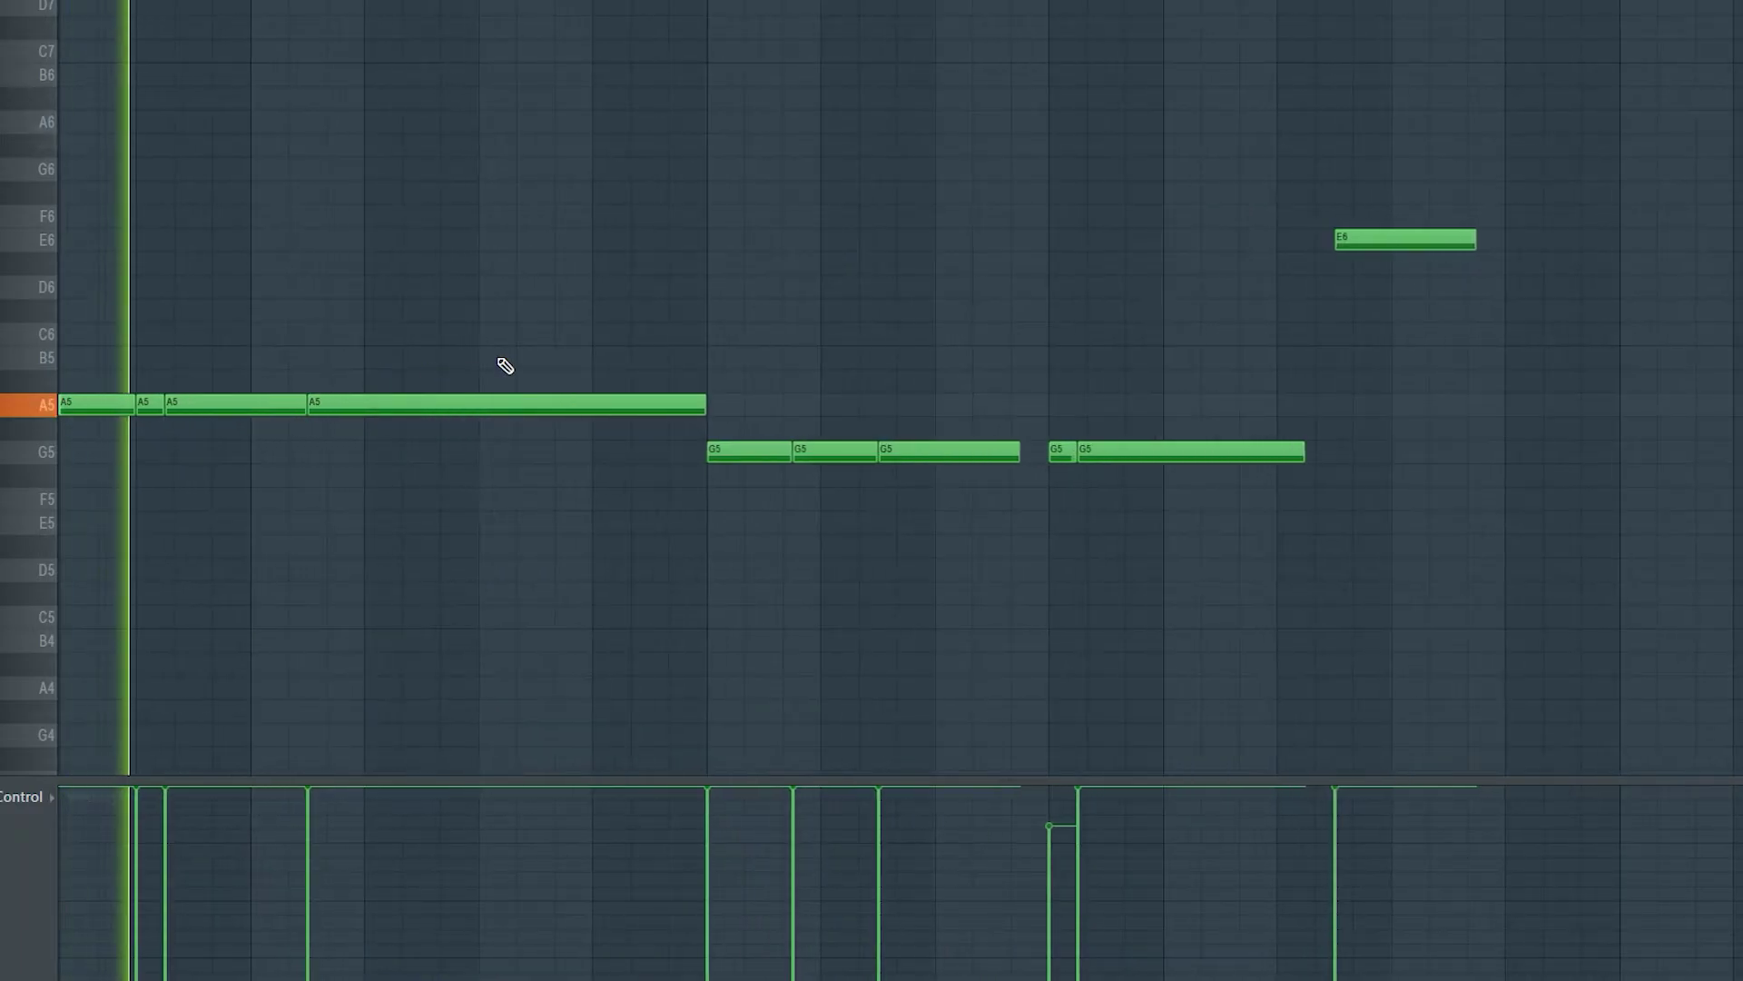
key(c)
click(605, 406)
click(634, 411)
click(674, 414)
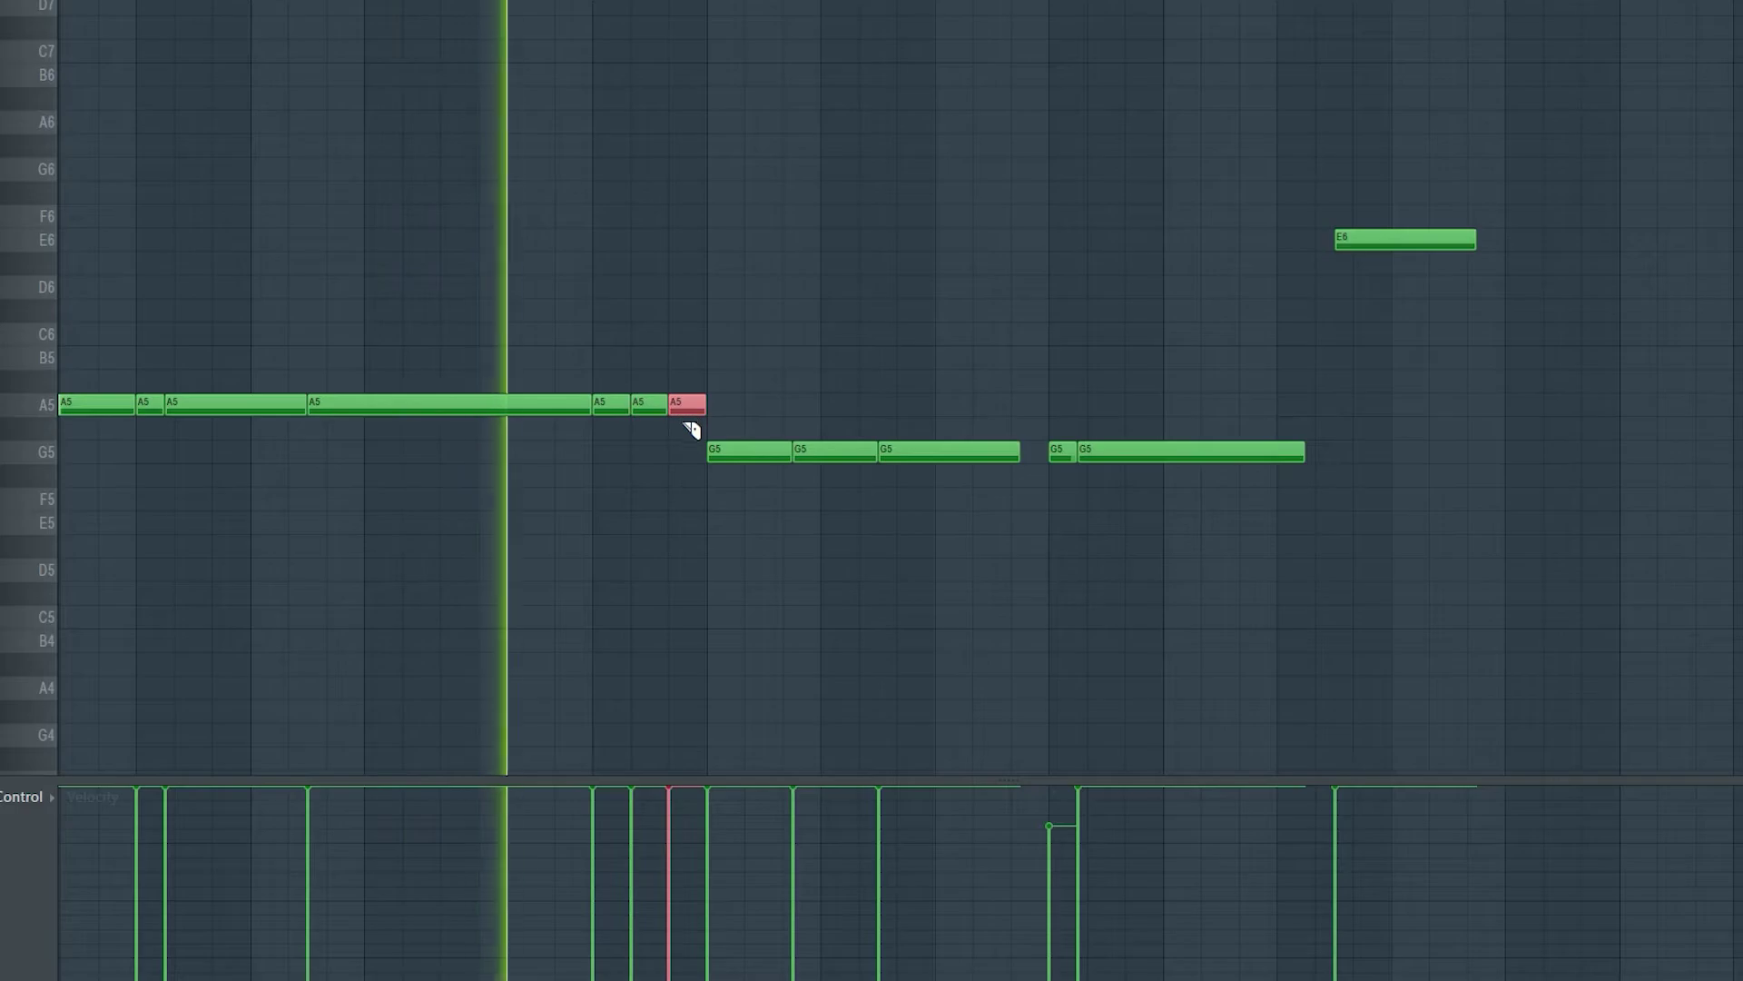
click(672, 586)
Pitch the three short 808 notes before bar 3 to C7, B6 and A6 as a descending run and audition them.
key(p)
key(space)
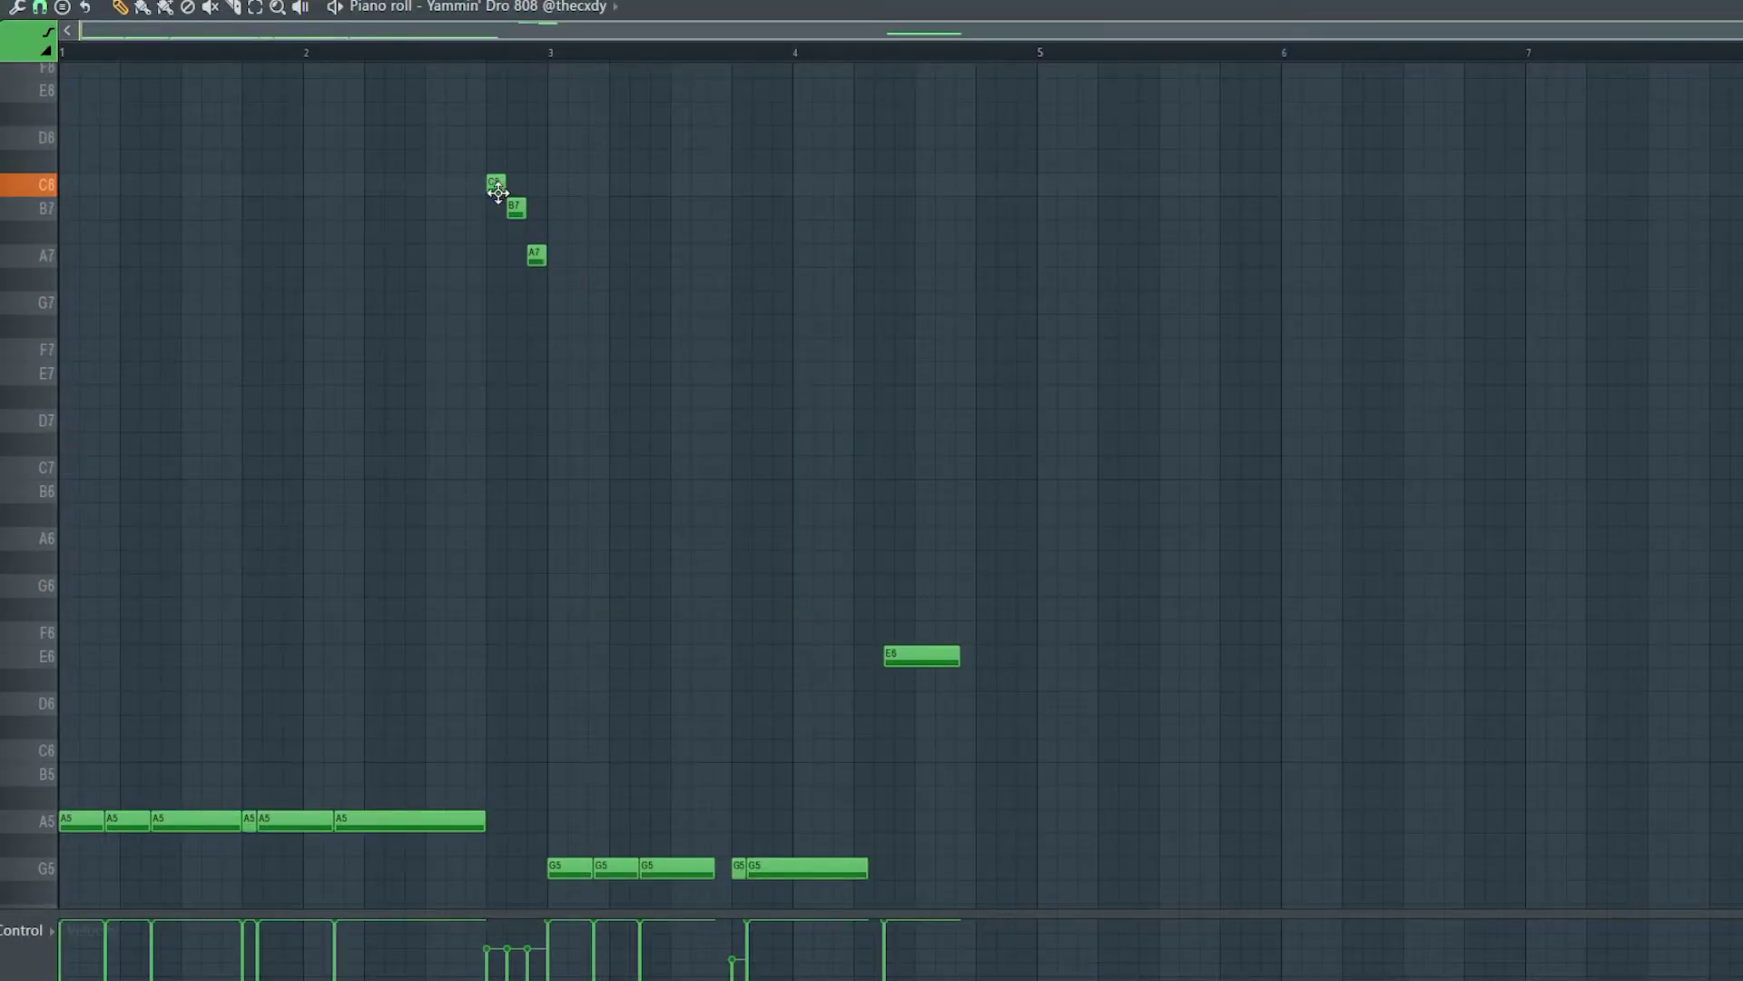
key(ctrl+Down)
key(space)
click(571, 78)
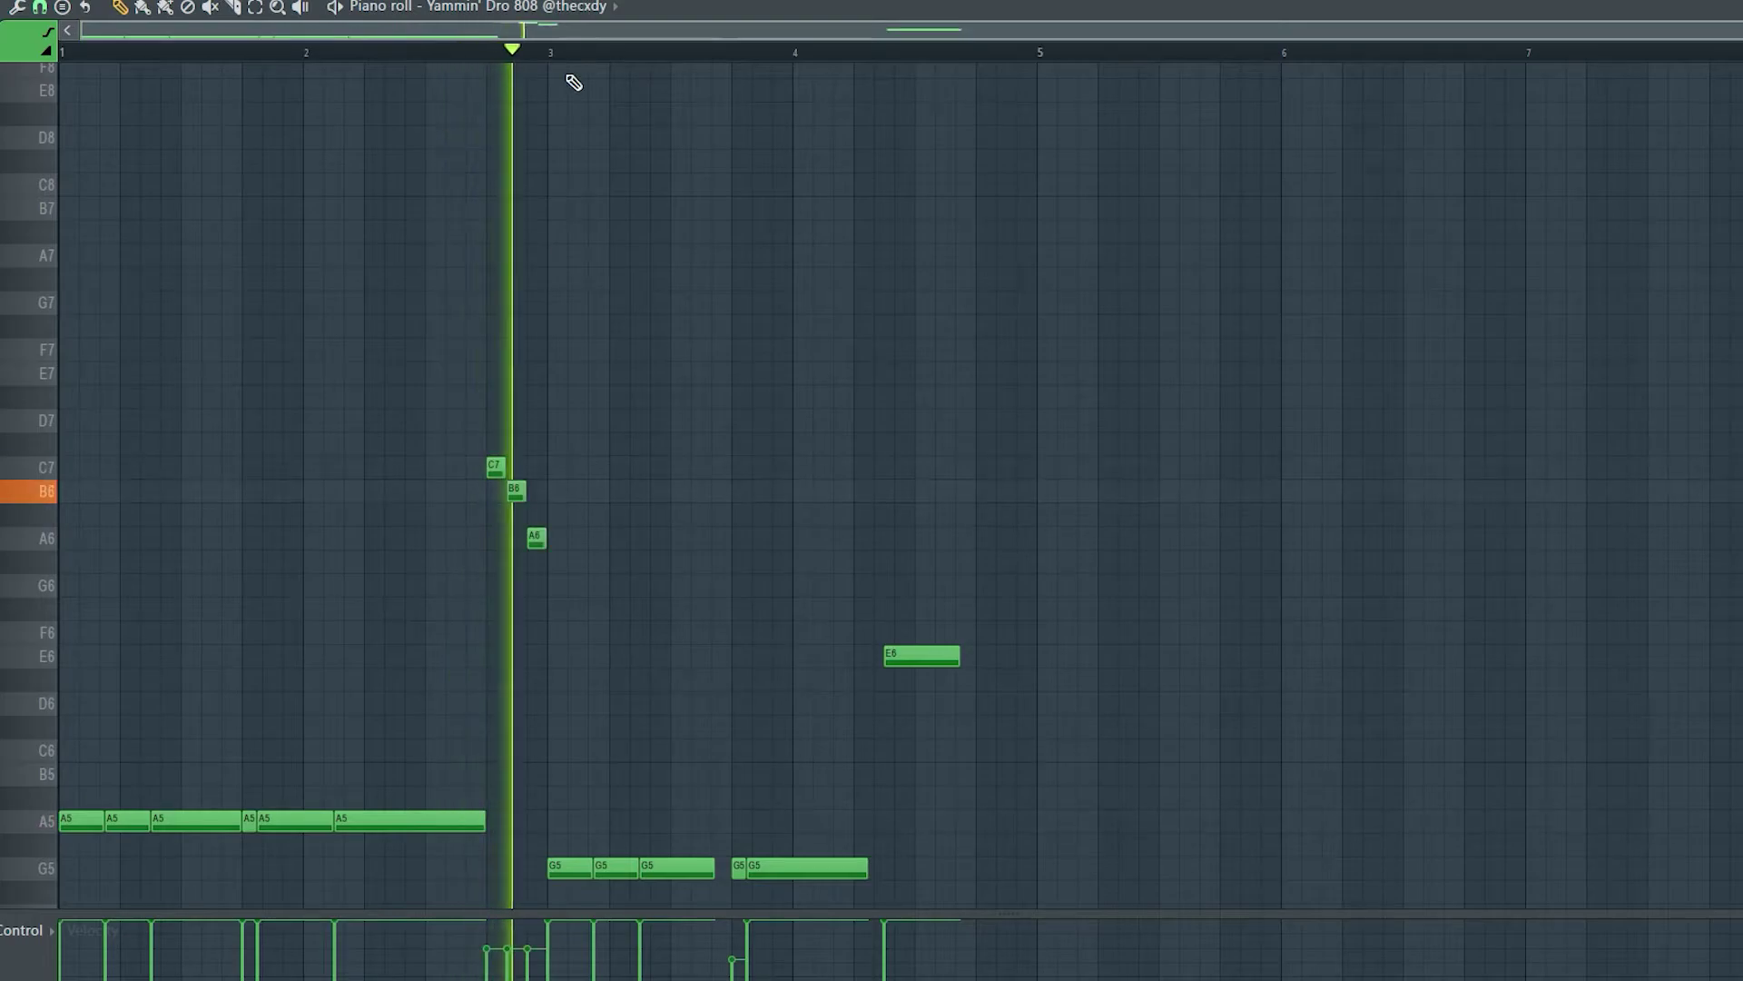
scroll(674, 566, down, 5)
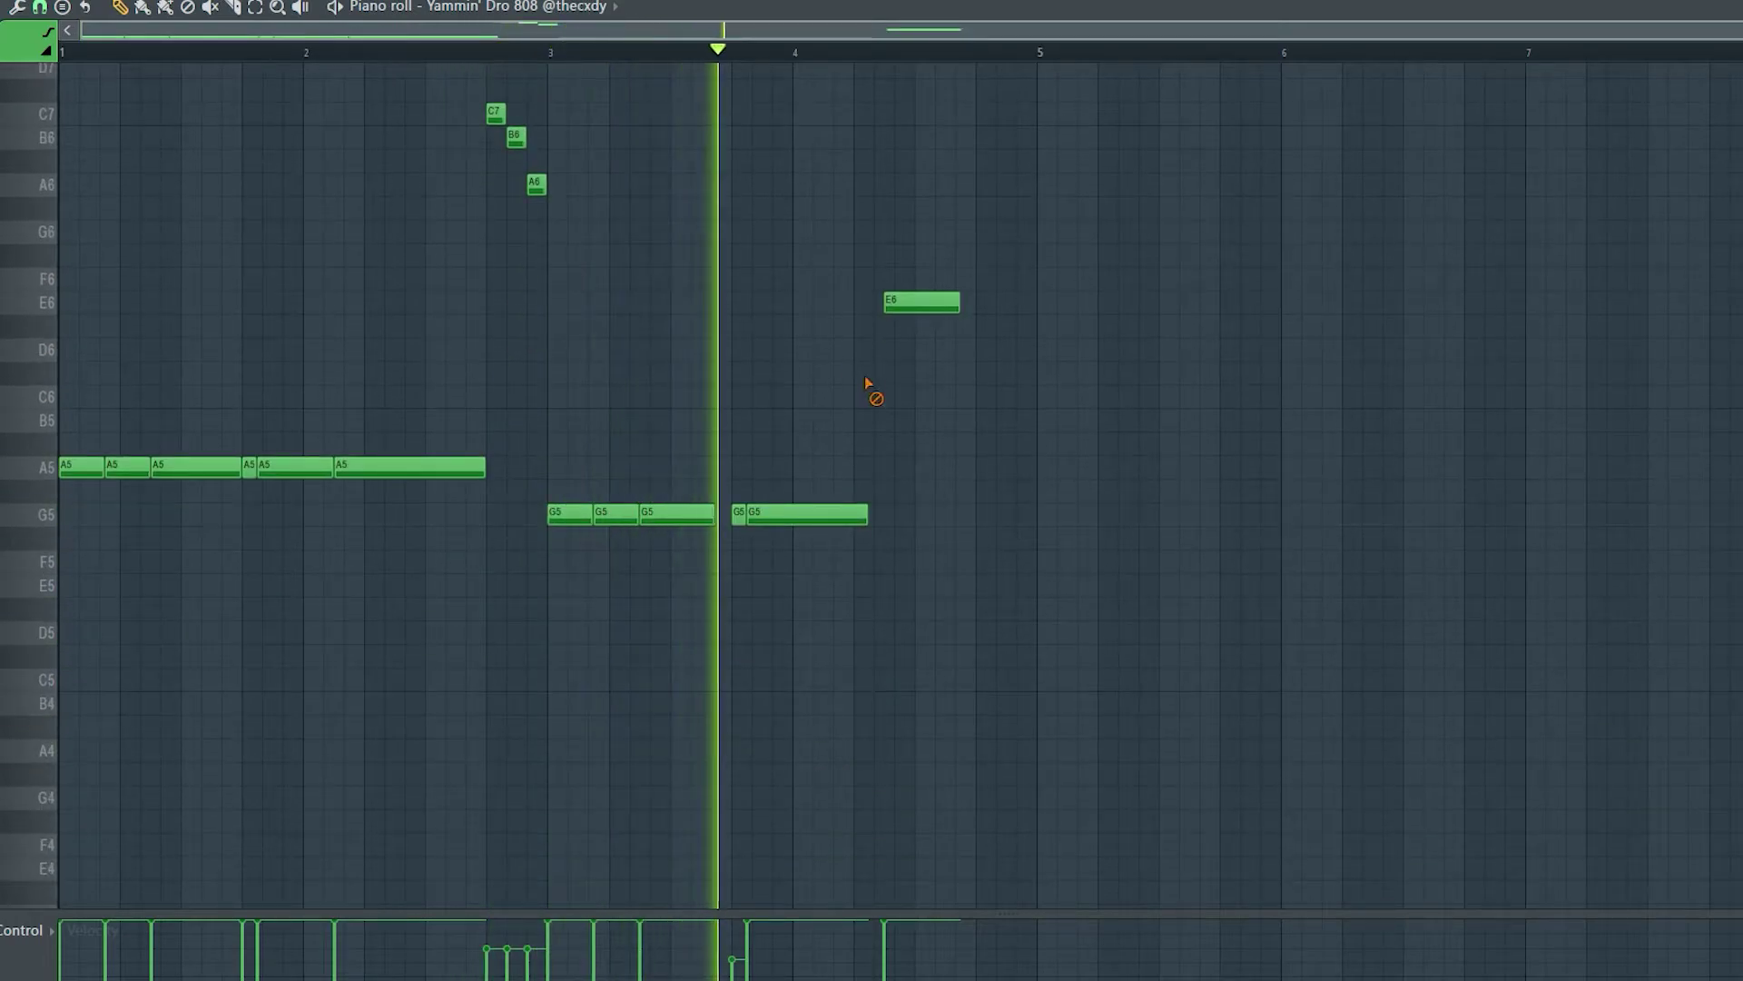
Make the Serum clip at bar 81 a unique pattern and open its notes for editing.
key(F7)
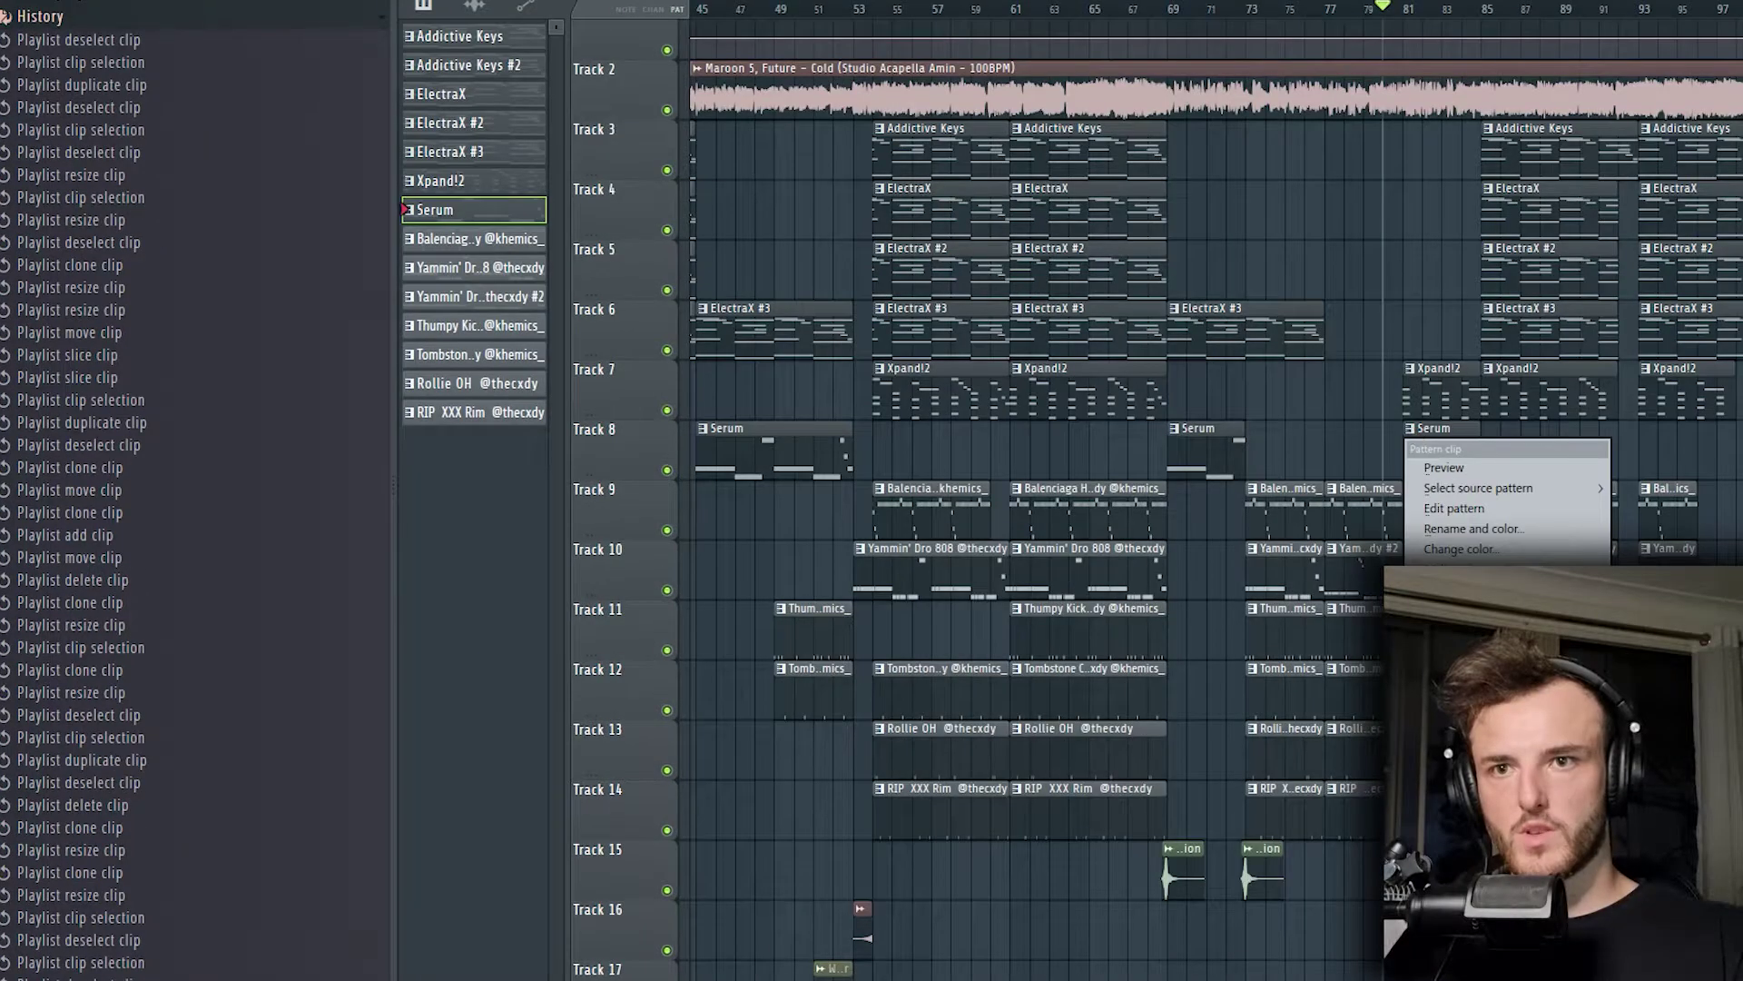
click(1472, 565)
double_click(1439, 454)
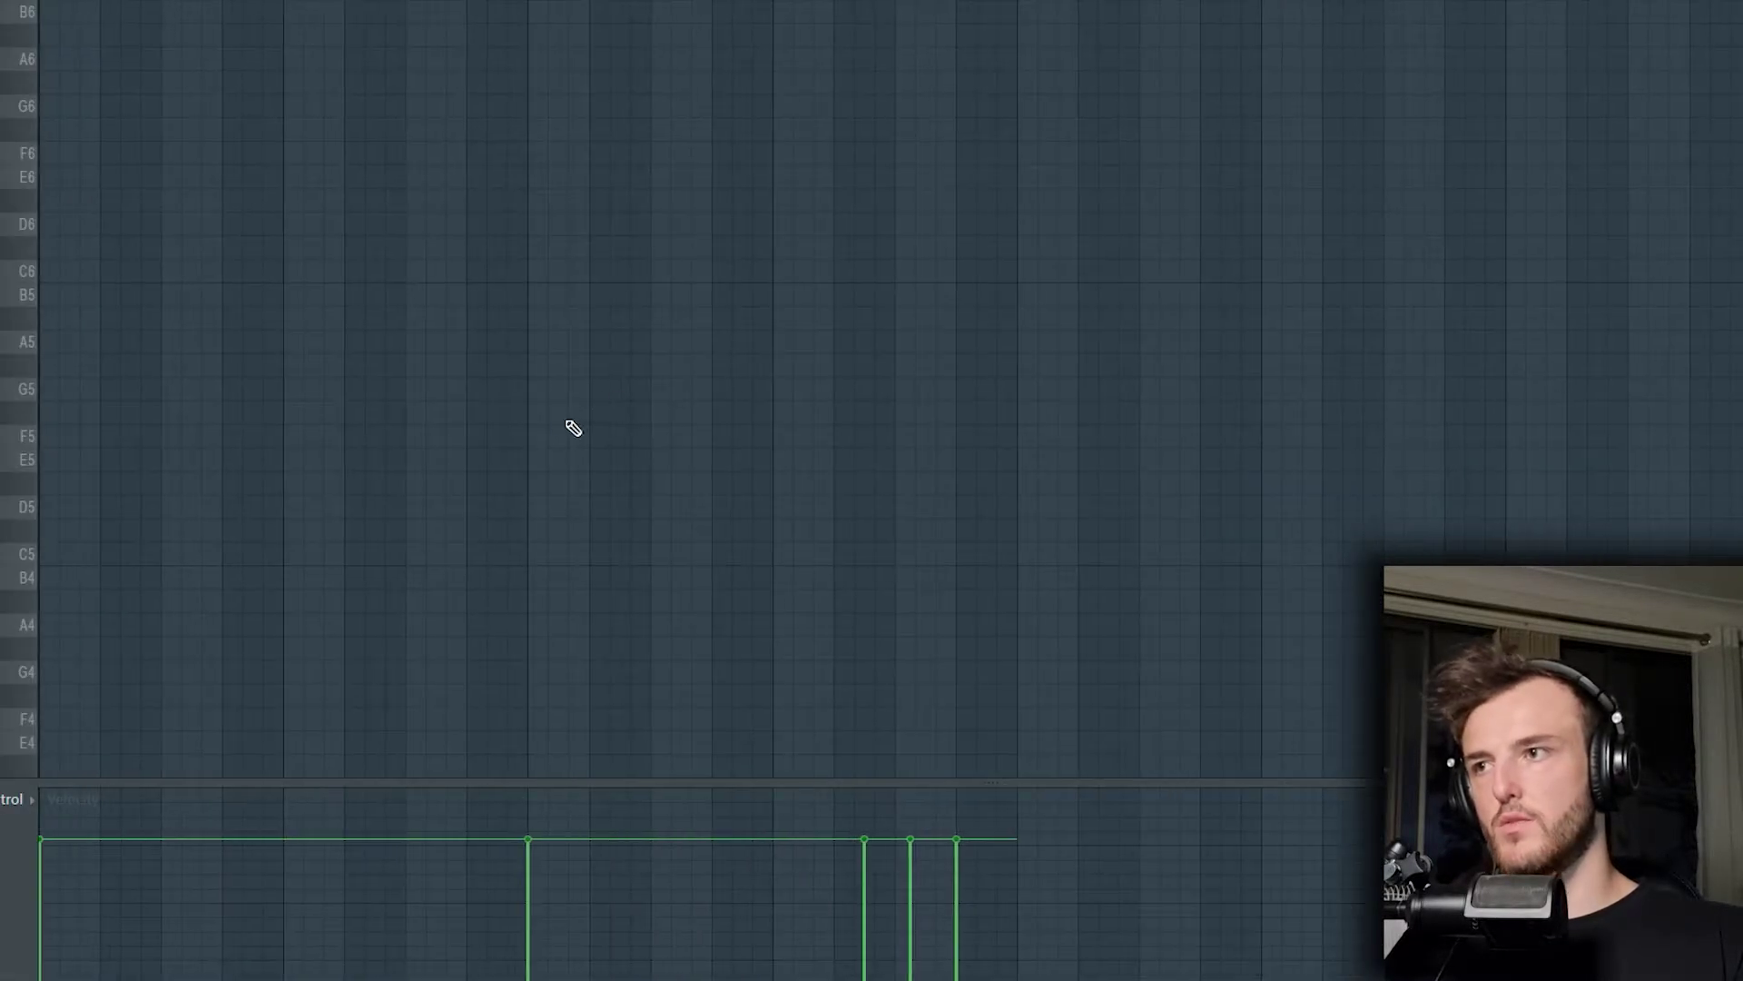
Delete the short notes at the end of the Serum #2 pattern and extend the G2 note to the end of bar 4.
scroll(679, 428, down, 3)
right_click(886, 179)
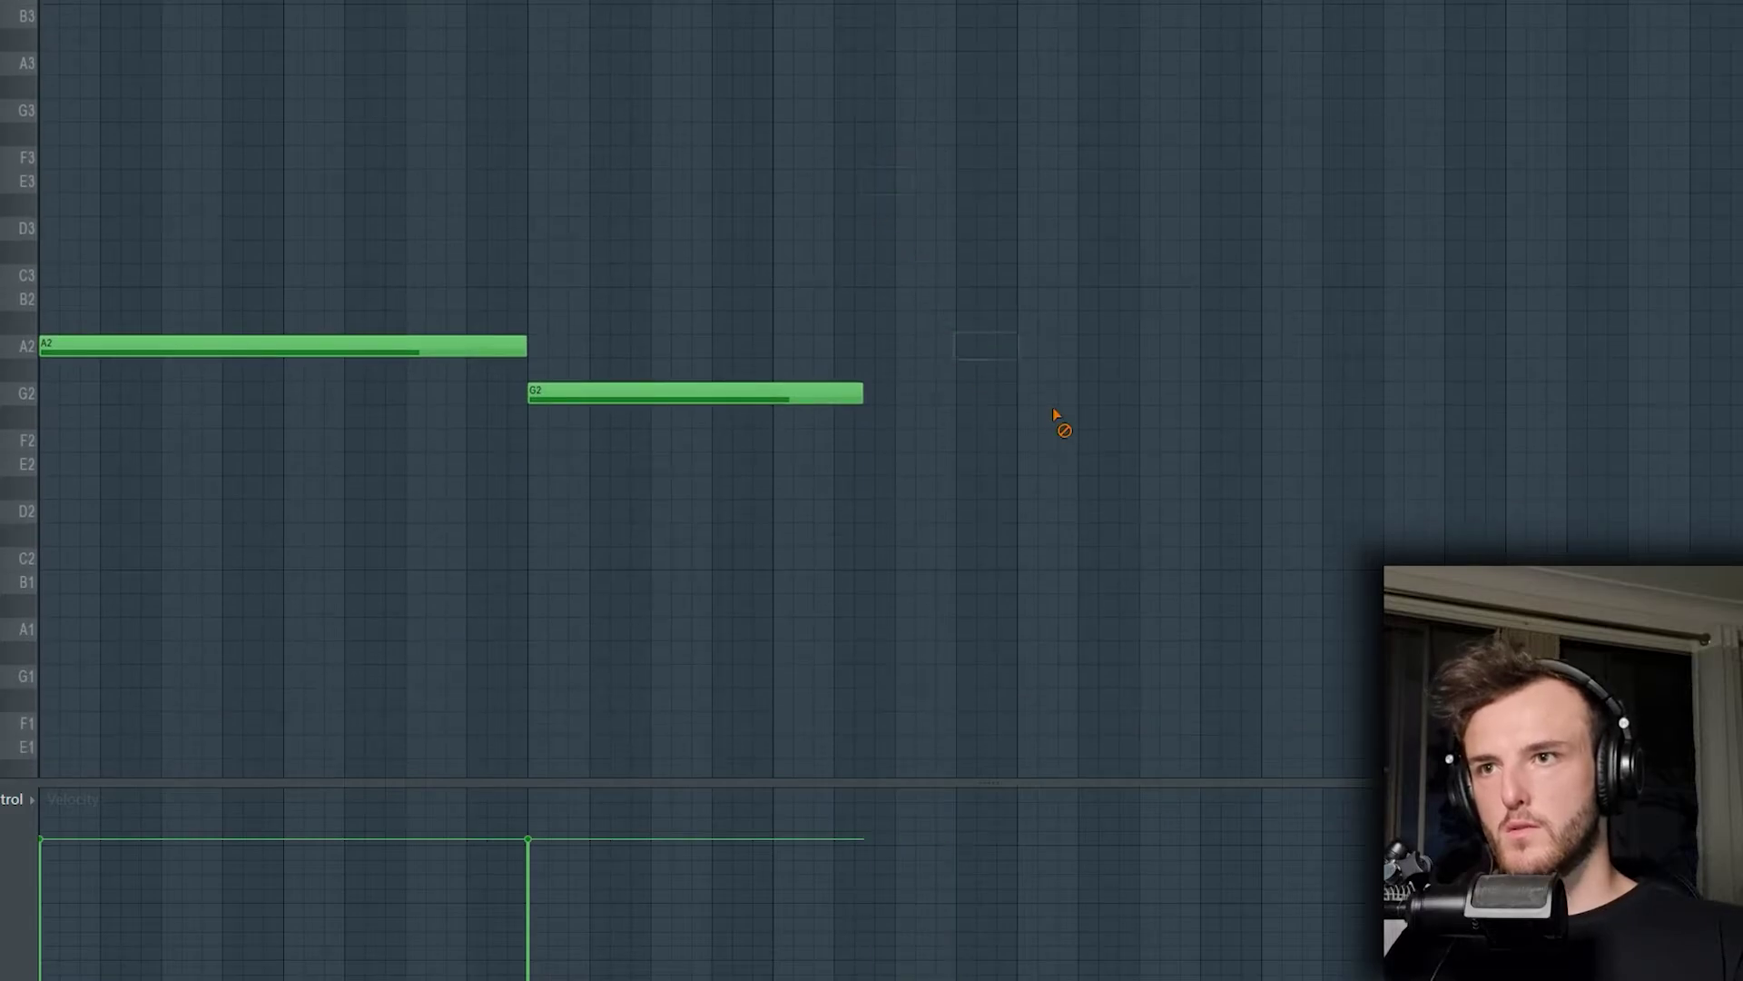
drag(857, 401, 1028, 412)
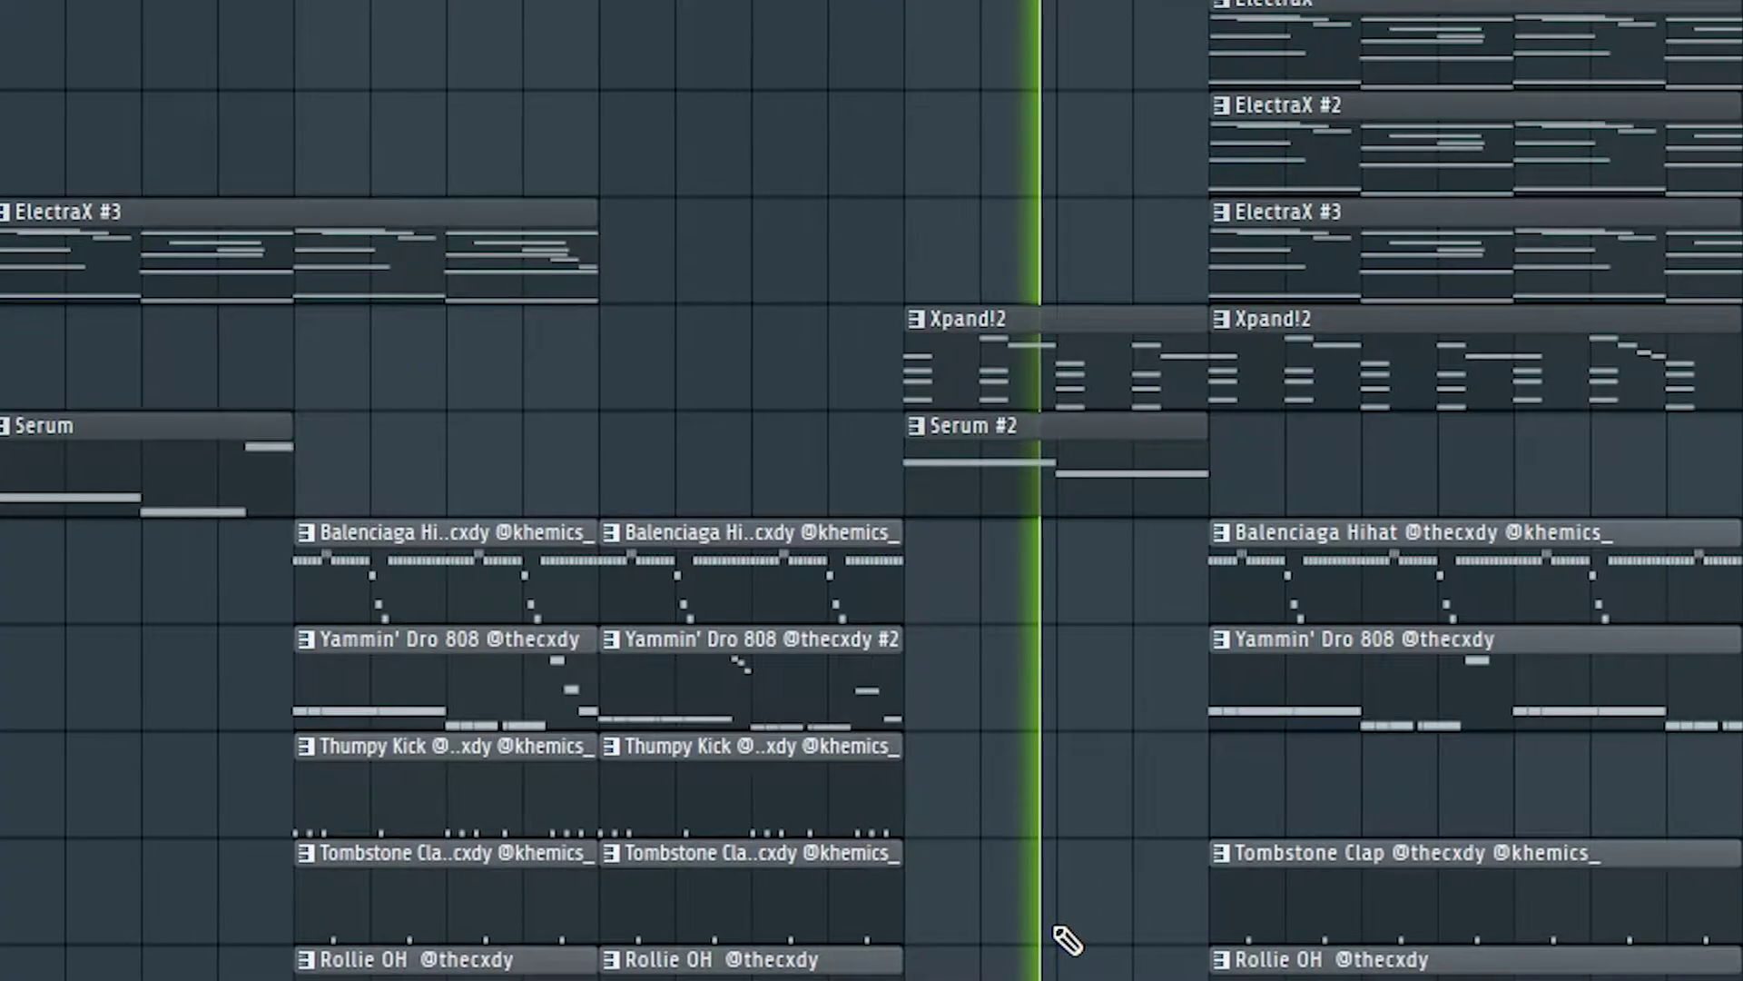
scroll(1062, 935, down, 3)
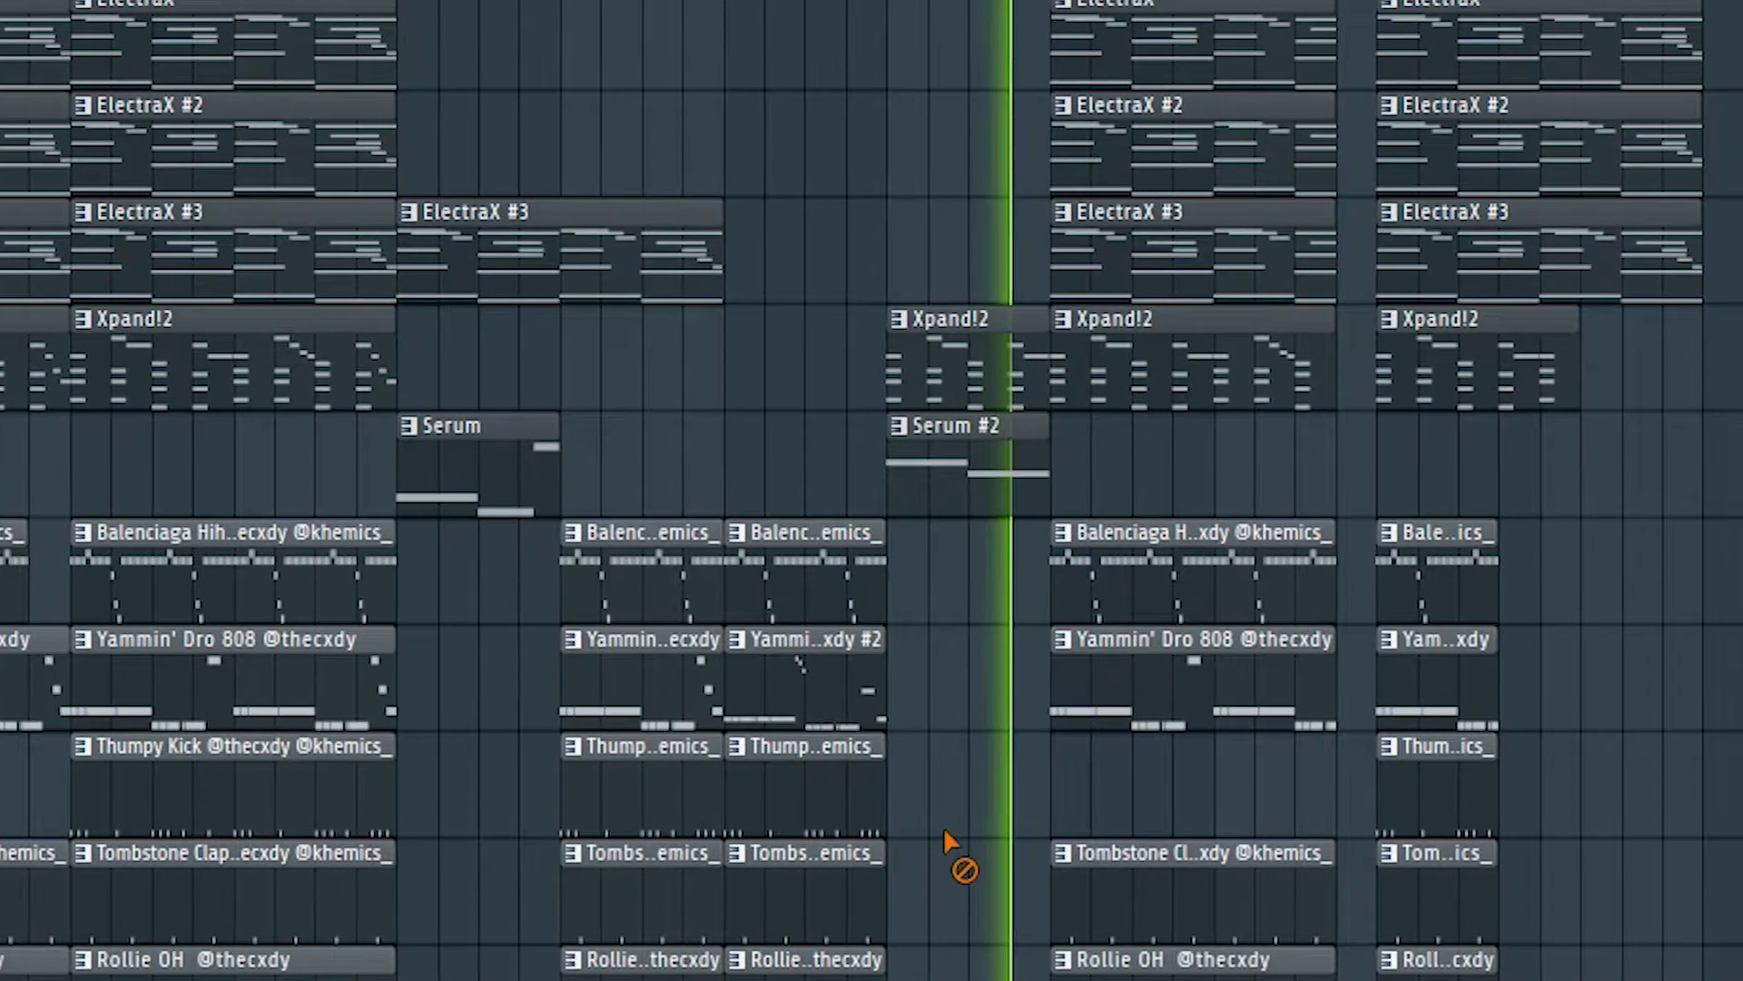
scroll(945, 832, down, 5)
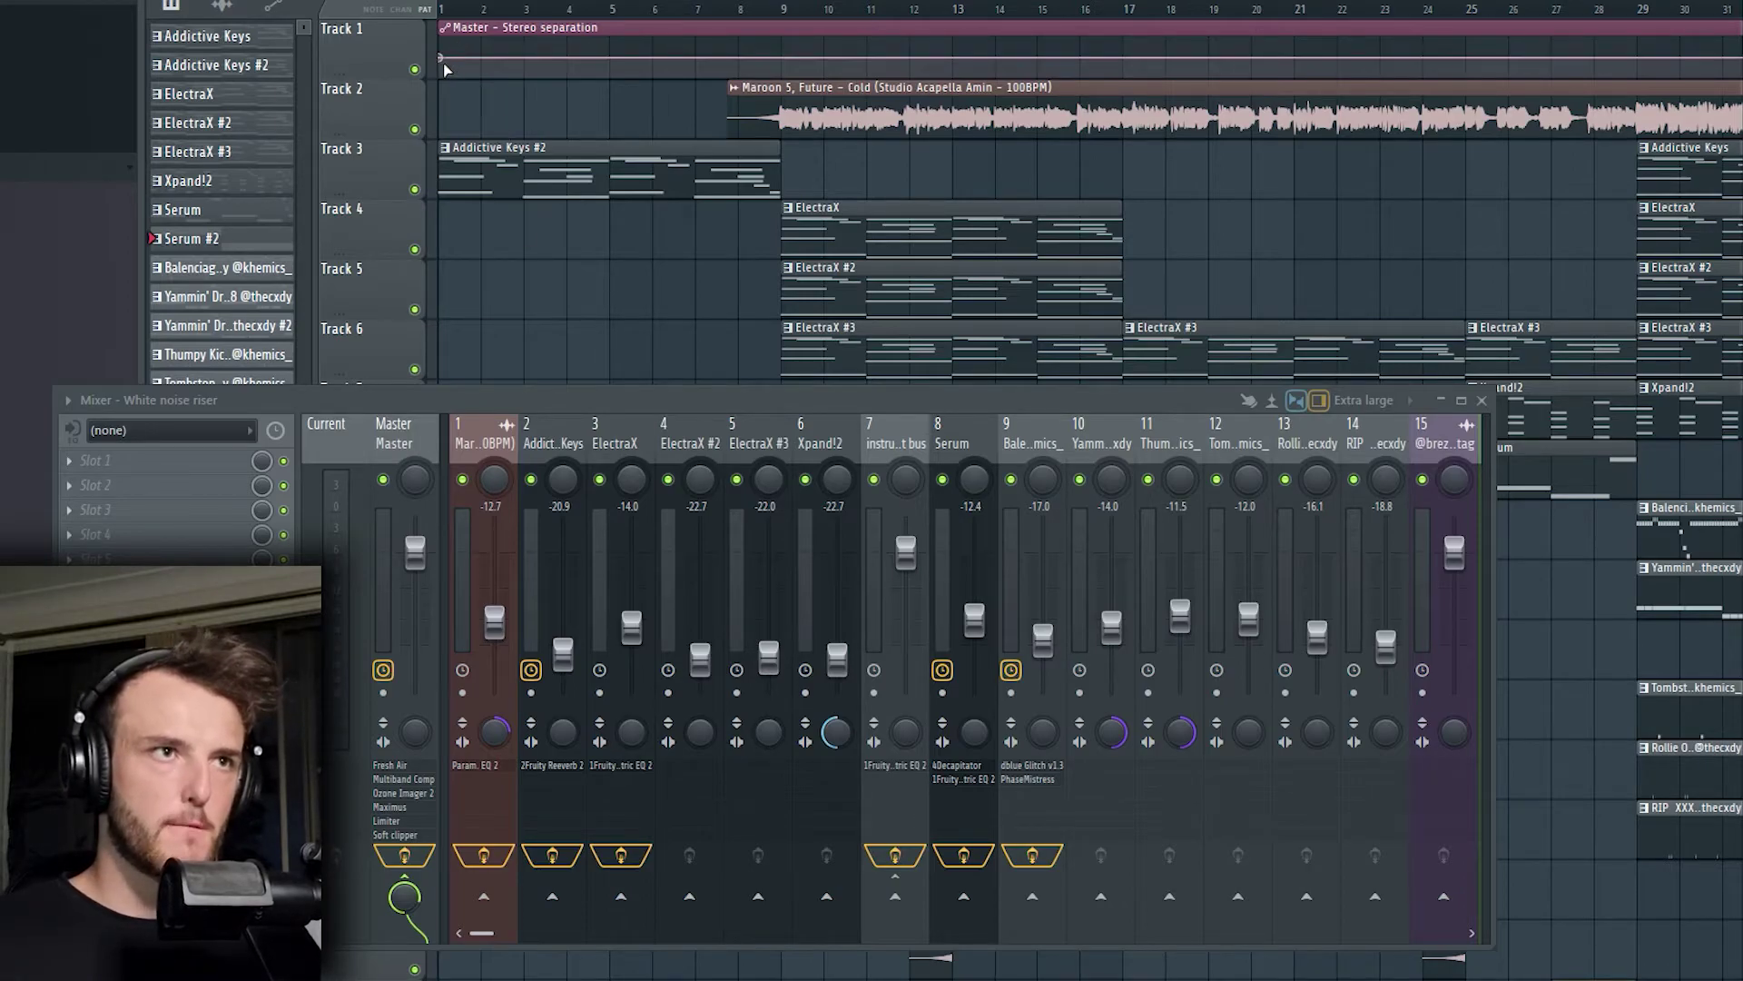
Adjust the Master - Stereo separation automation at bar 1 and add a control point to it at bar 54.
drag(445, 47, 447, 40)
scroll(493, 11, up, 3)
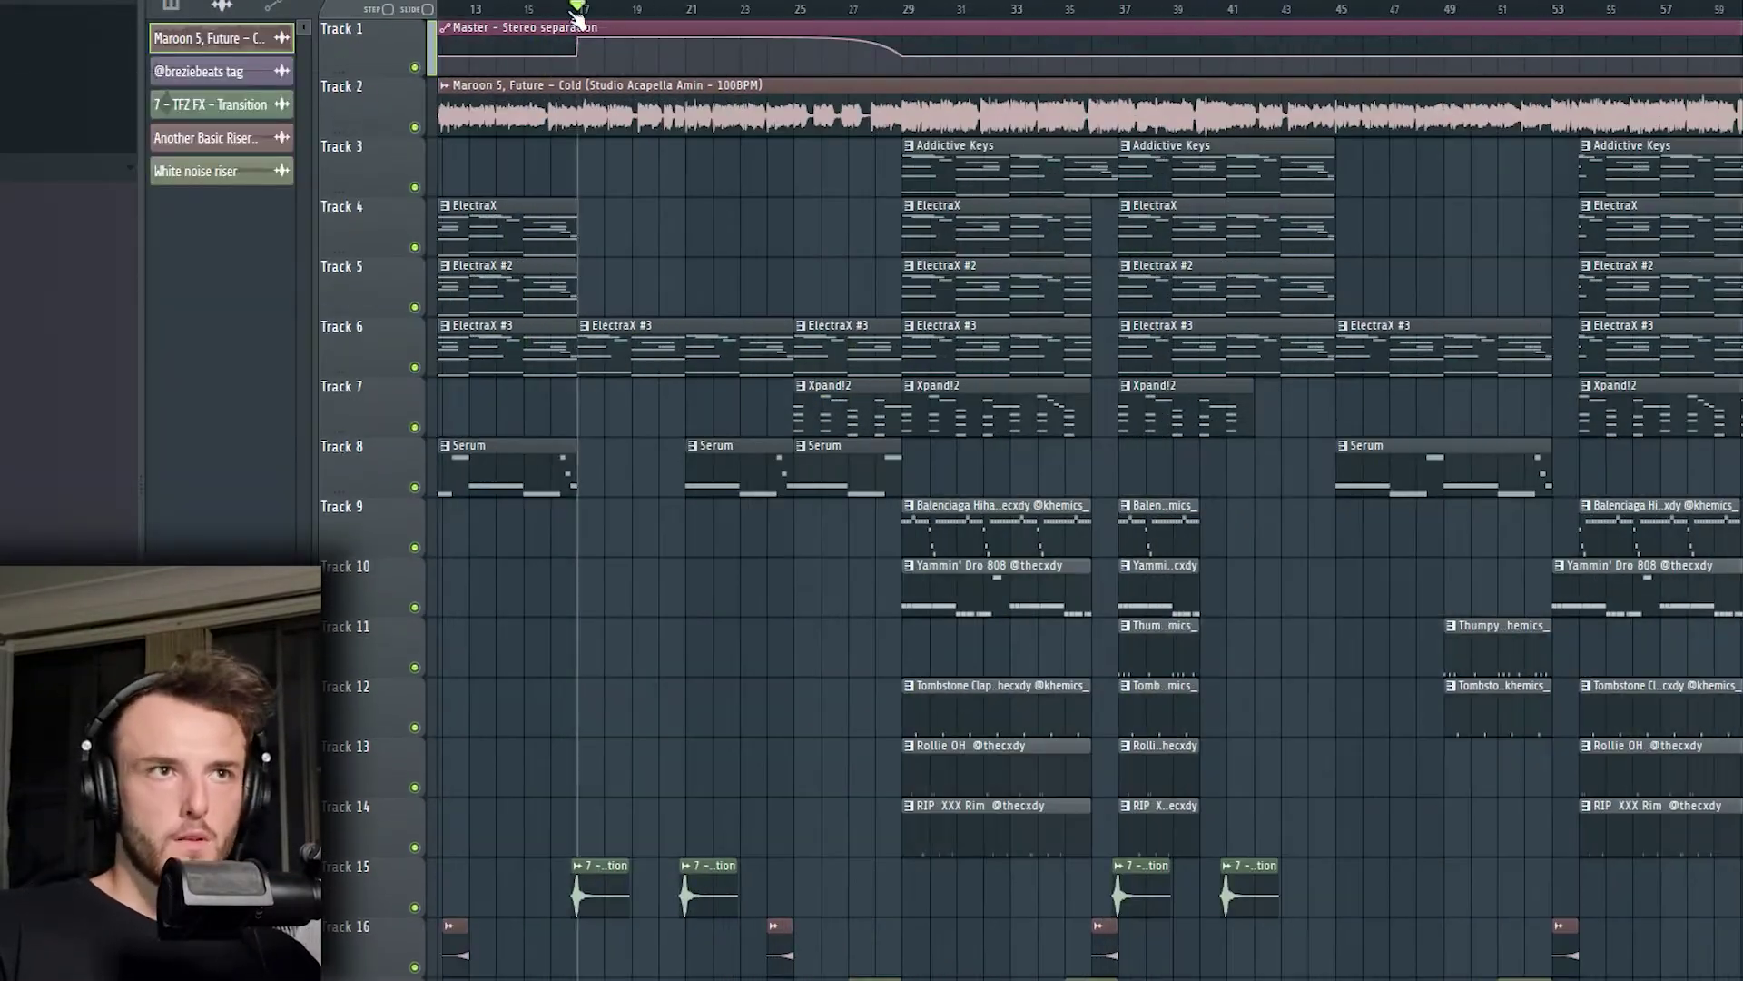
scroll(577, 16, up, 3)
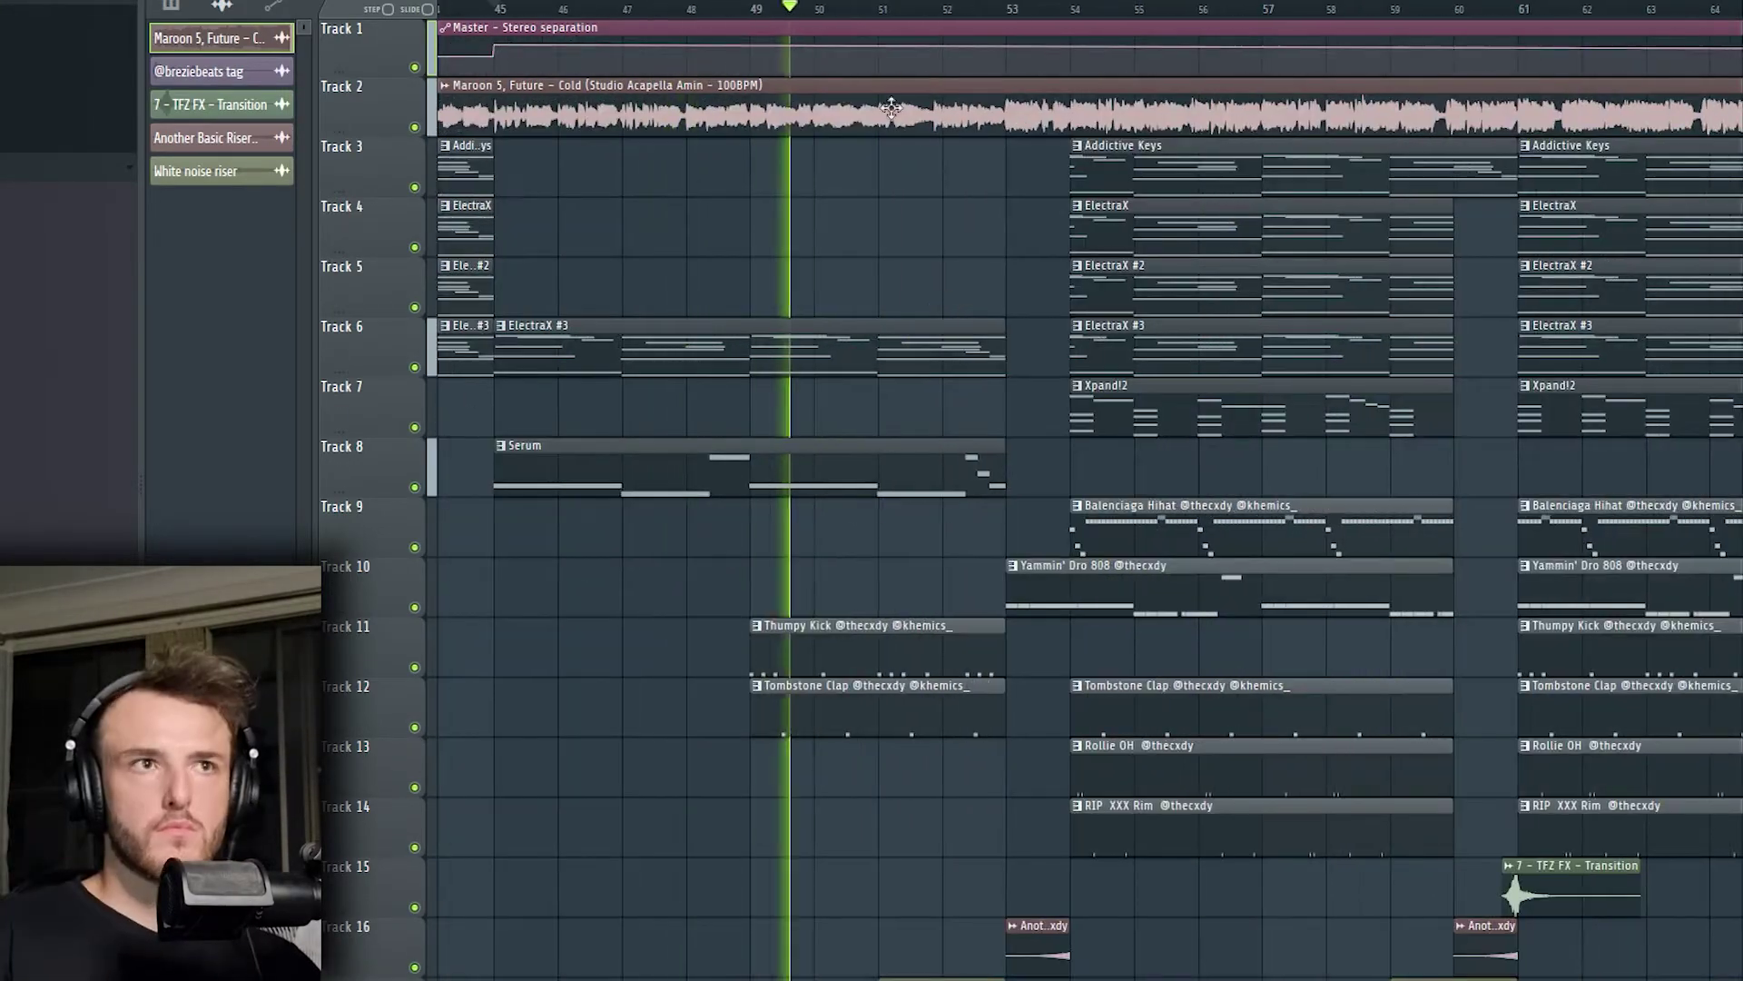
right_click(1072, 57)
click(1130, 418)
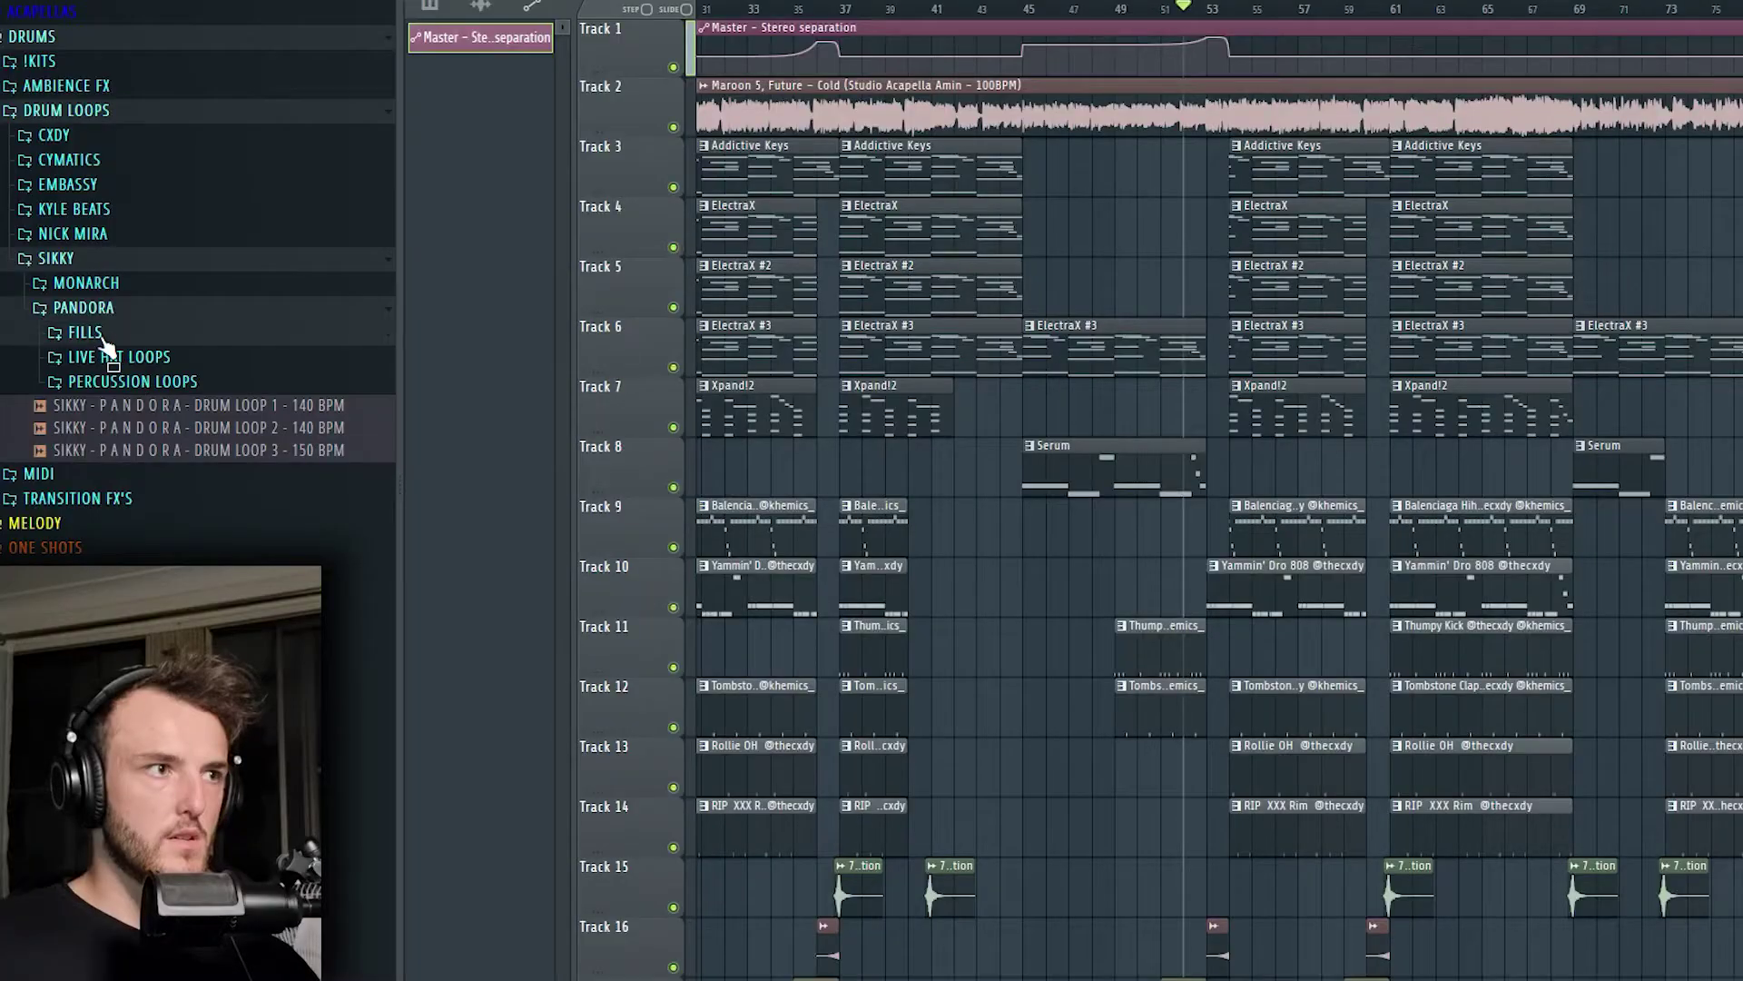
Place the SIKKY BEATS - FILL 1 - 130 BPM sample from the PANDORA fills on Track 15 before bar 54 and reposition its slices.
click(86, 333)
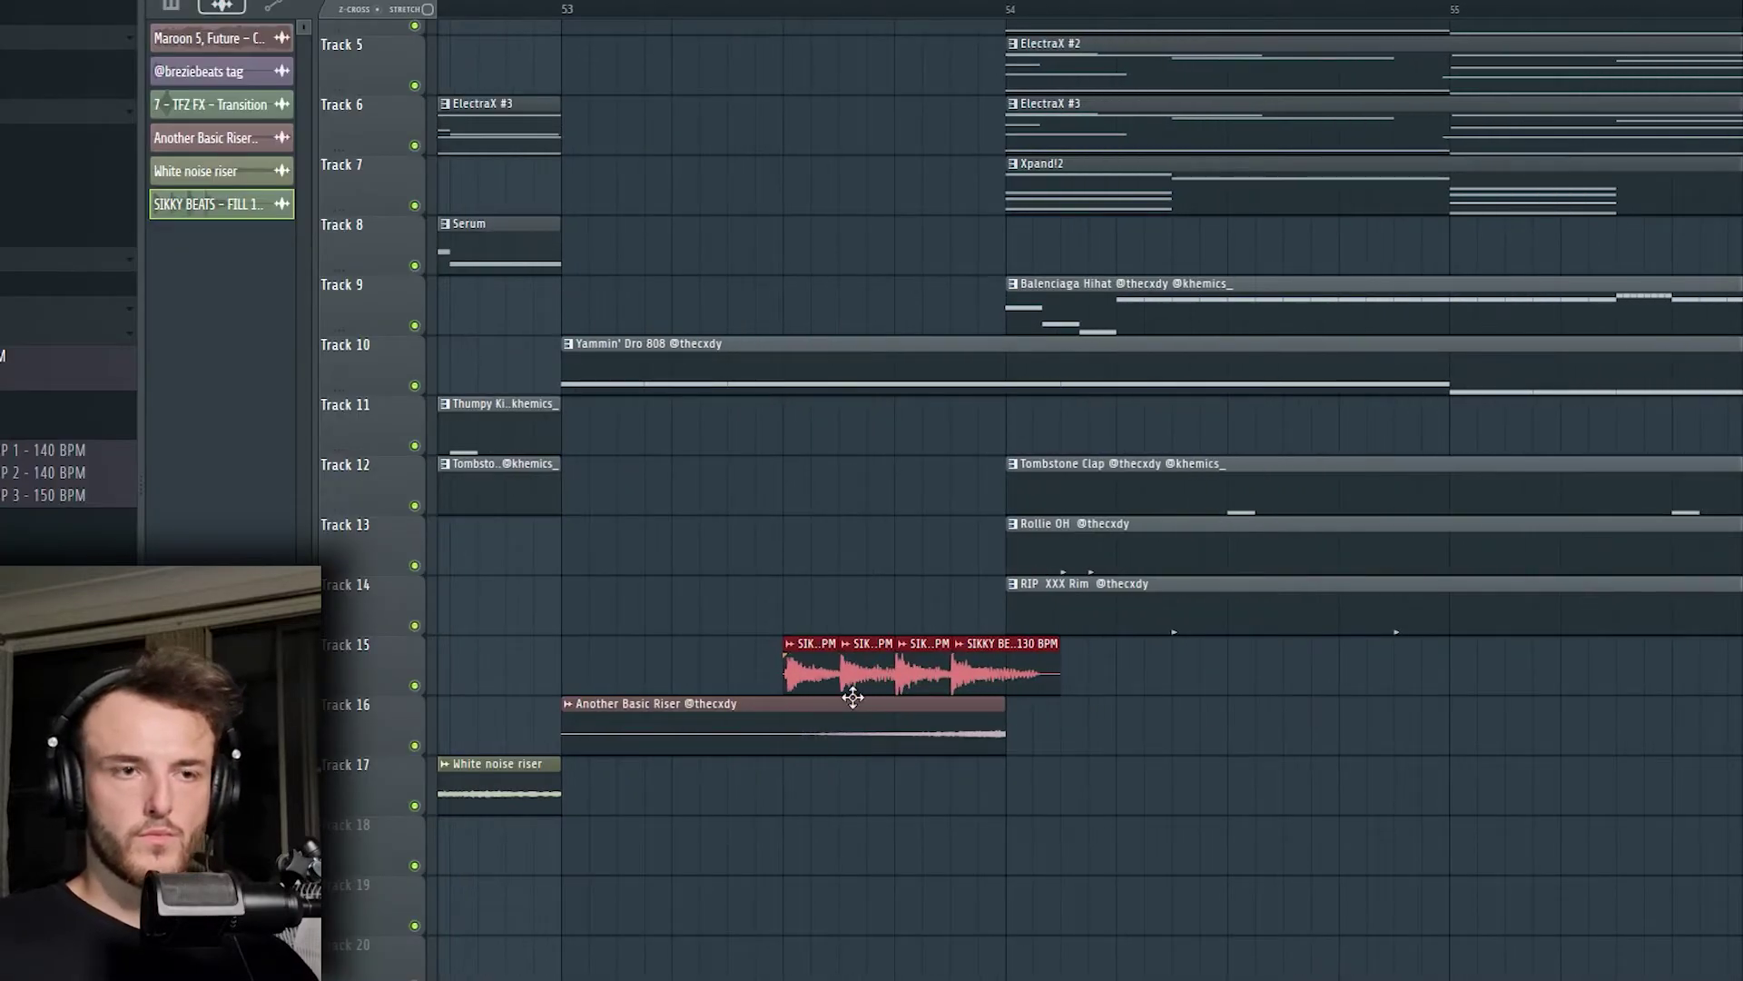
scroll(852, 697, up, 3)
click(893, 653)
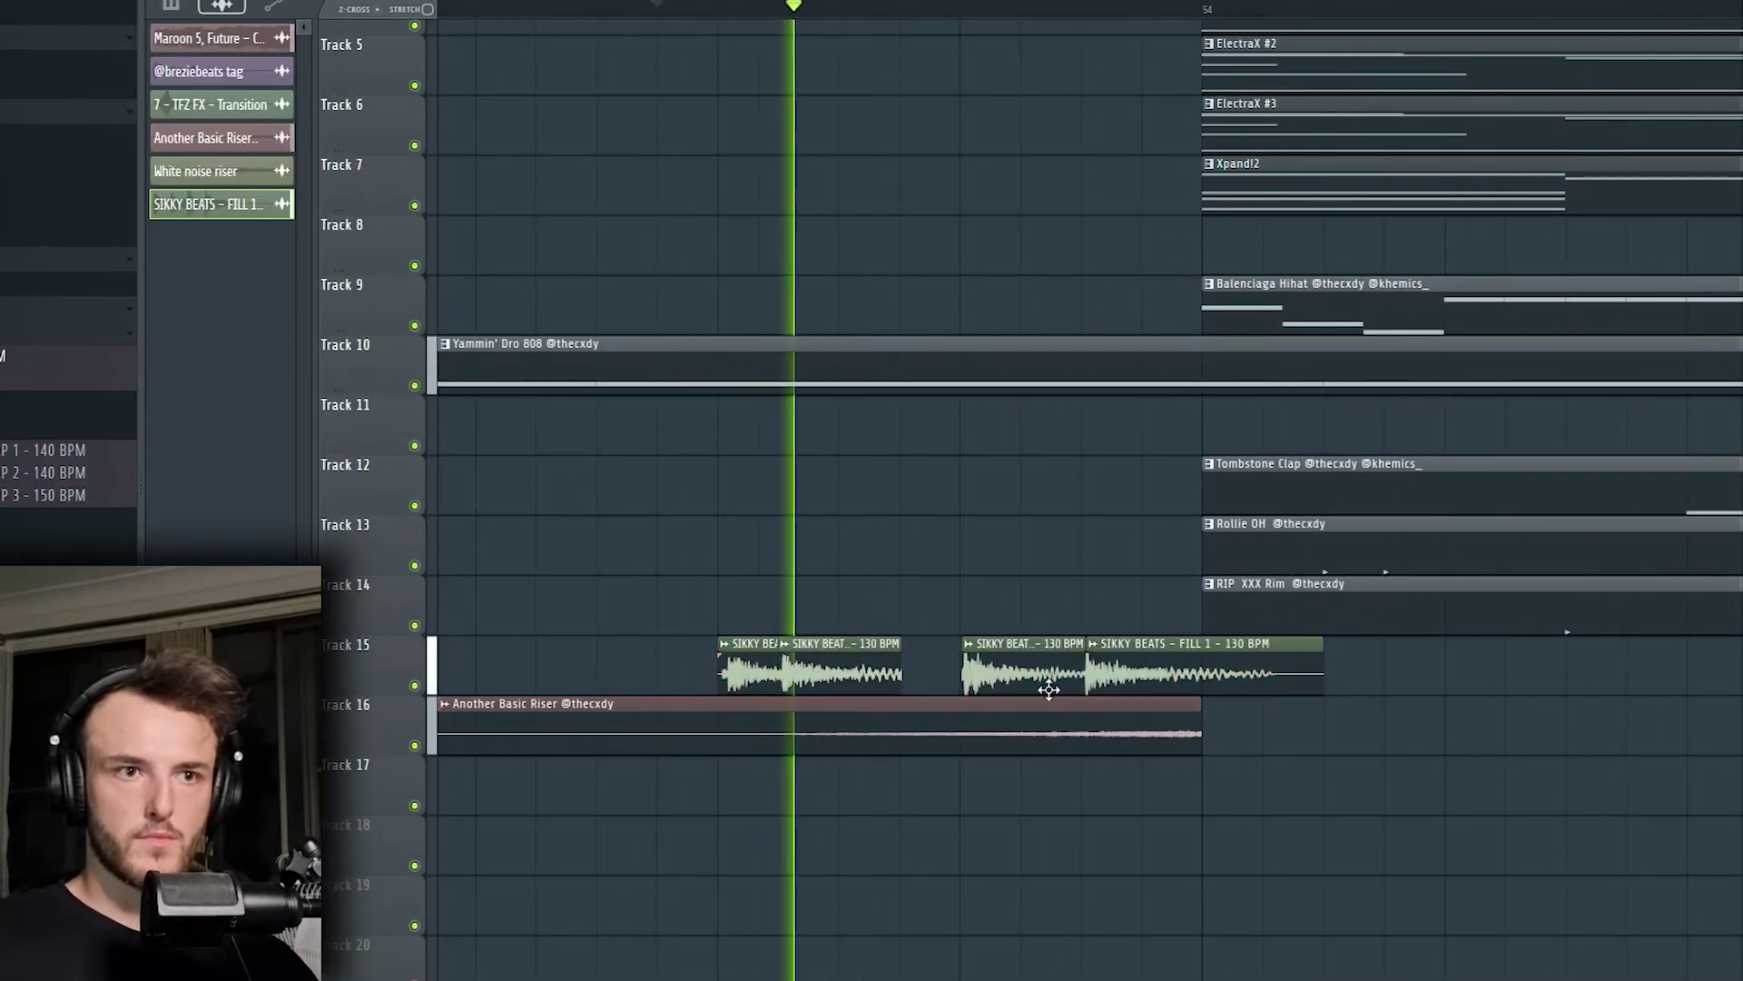
drag(1003, 677, 944, 677)
key(space)
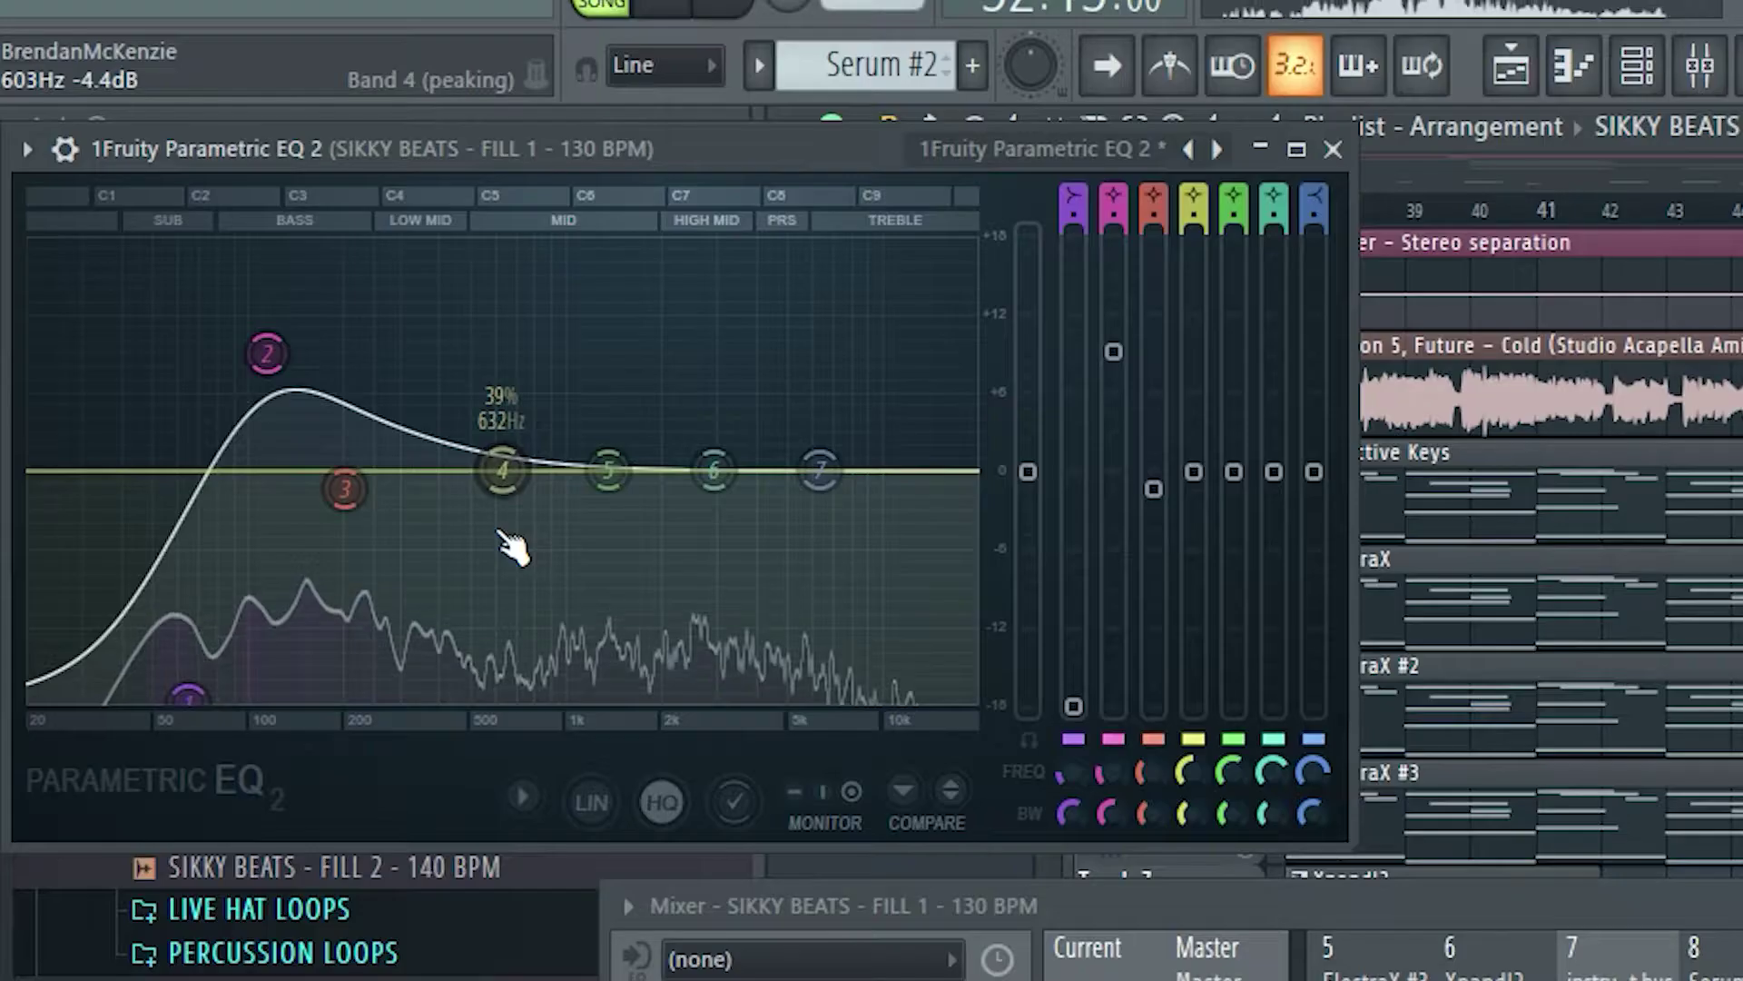
Cut band 4 in the upper range and boost band 7 in the fill's Fruity Parametric EQ 2, and close the EQ.
drag(502, 470, 815, 595)
drag(820, 469, 829, 373)
click(1333, 148)
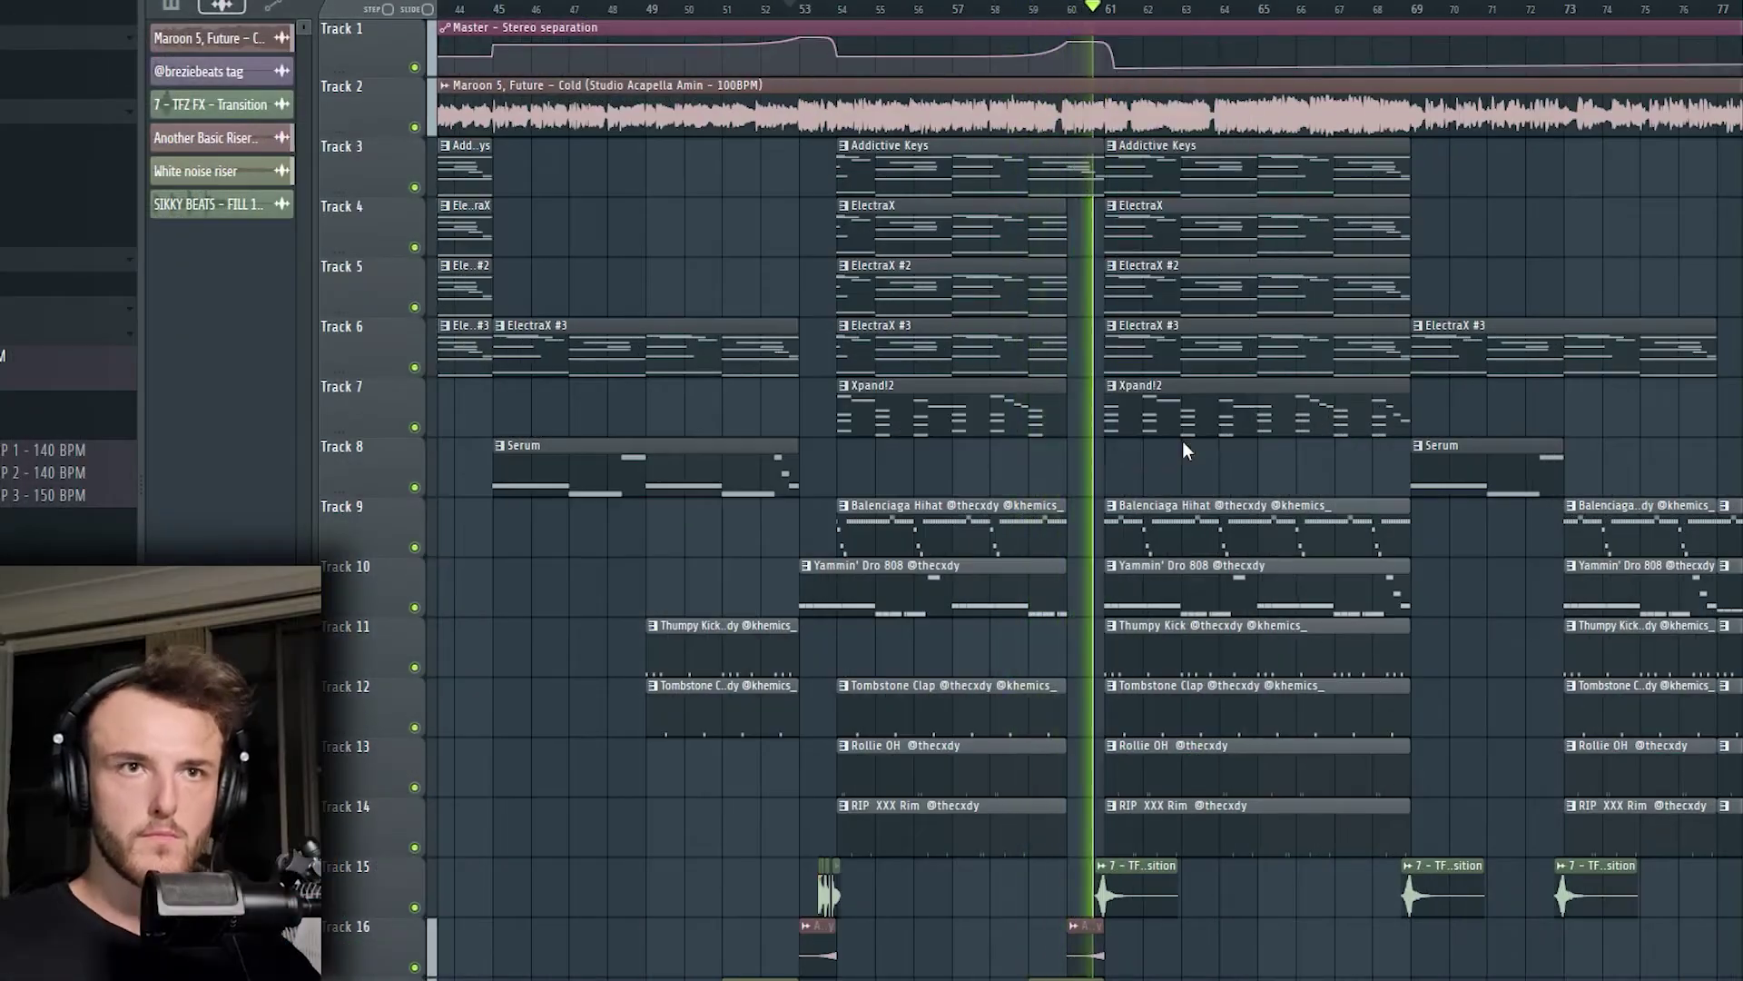
Change a point's curve mode in the Master - Stereo separation automation and add a raised control point at bar 69.
scroll(1090, 55, up, 5)
right_click(1206, 57)
click(1243, 148)
scroll(1208, 137, down, 8)
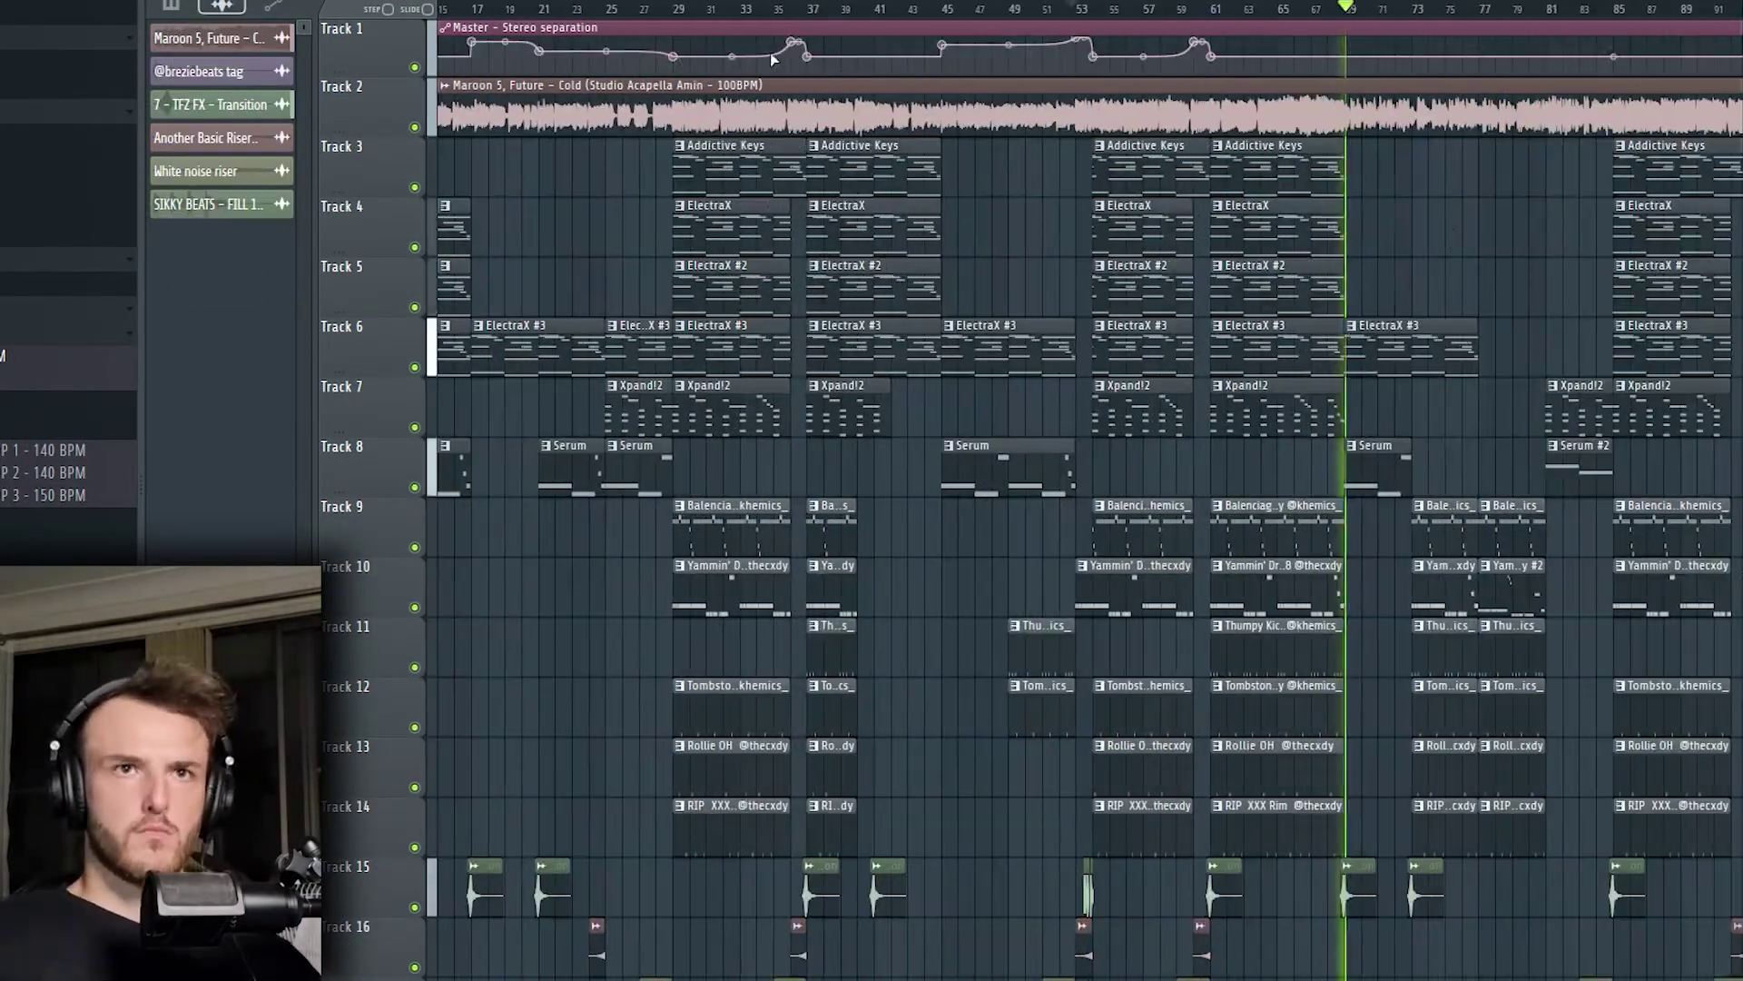
scroll(922, 55, right, 4)
scroll(923, 56, up, 4)
scroll(1183, 225, down, 5)
scroll(973, 47, up, 3)
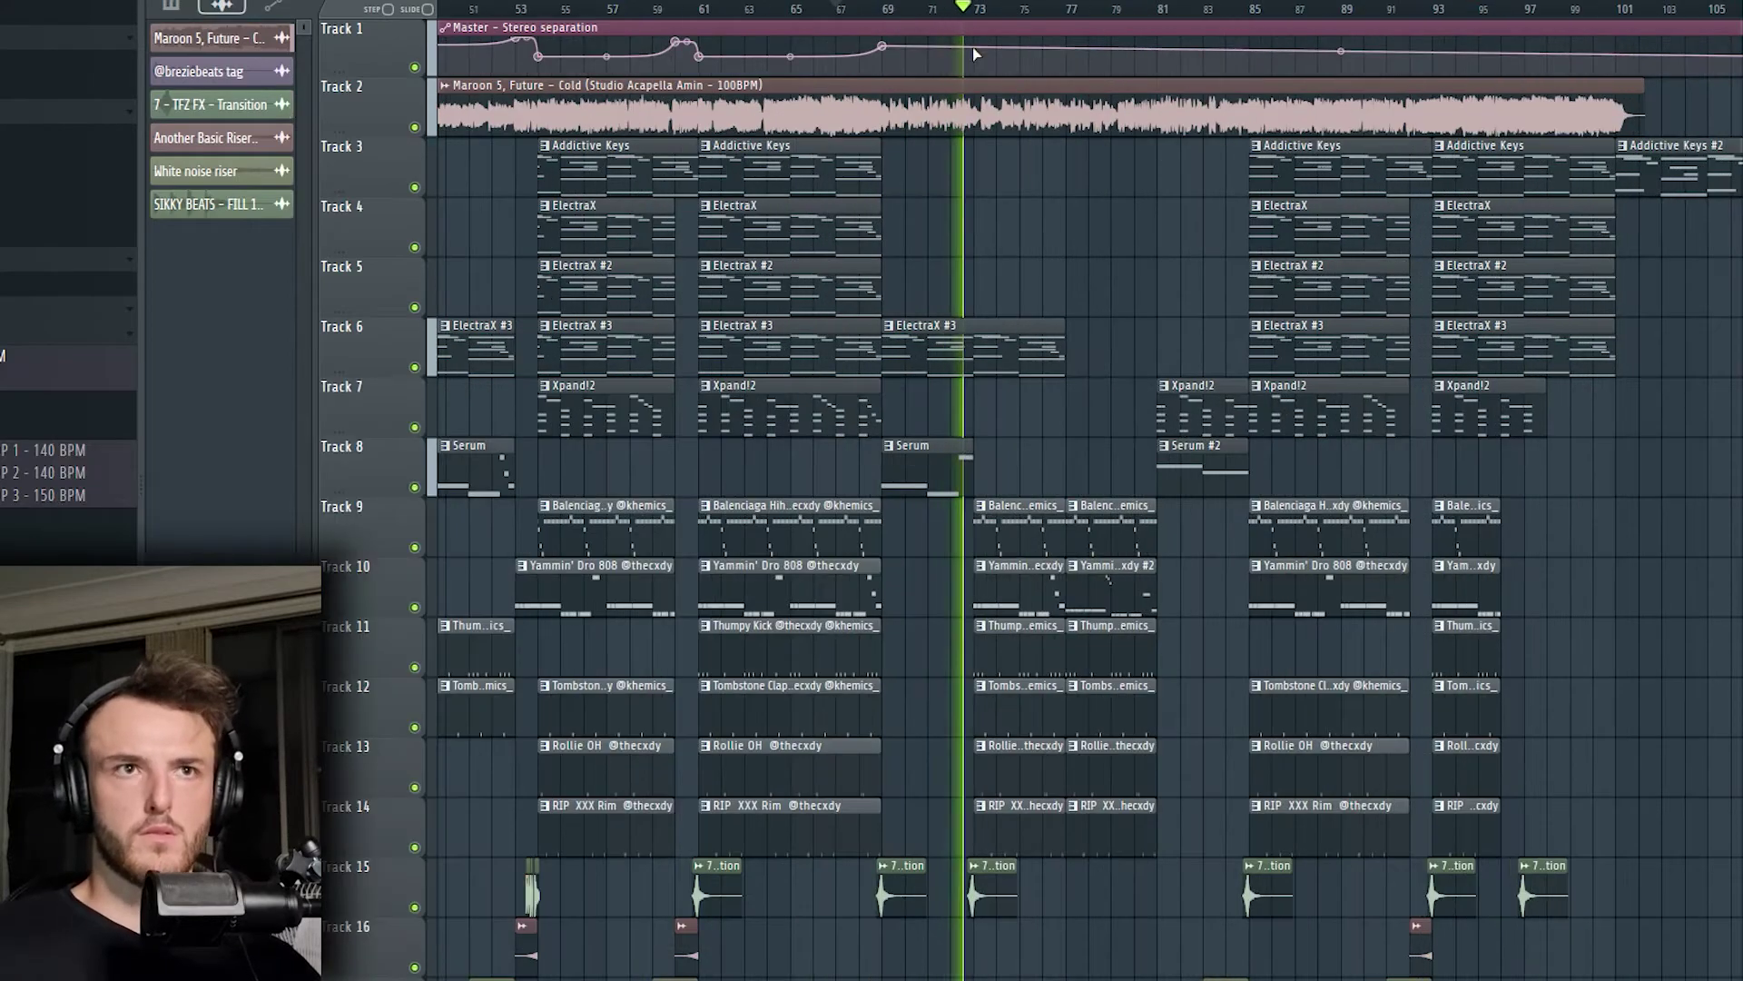
Add stereo separation control points at bars 73, 81, 85, 92 and 93, raising the curve at bar 92 and dropping it at bar 93.
right_click(1253, 60)
right_click(1409, 45)
right_click(1452, 51)
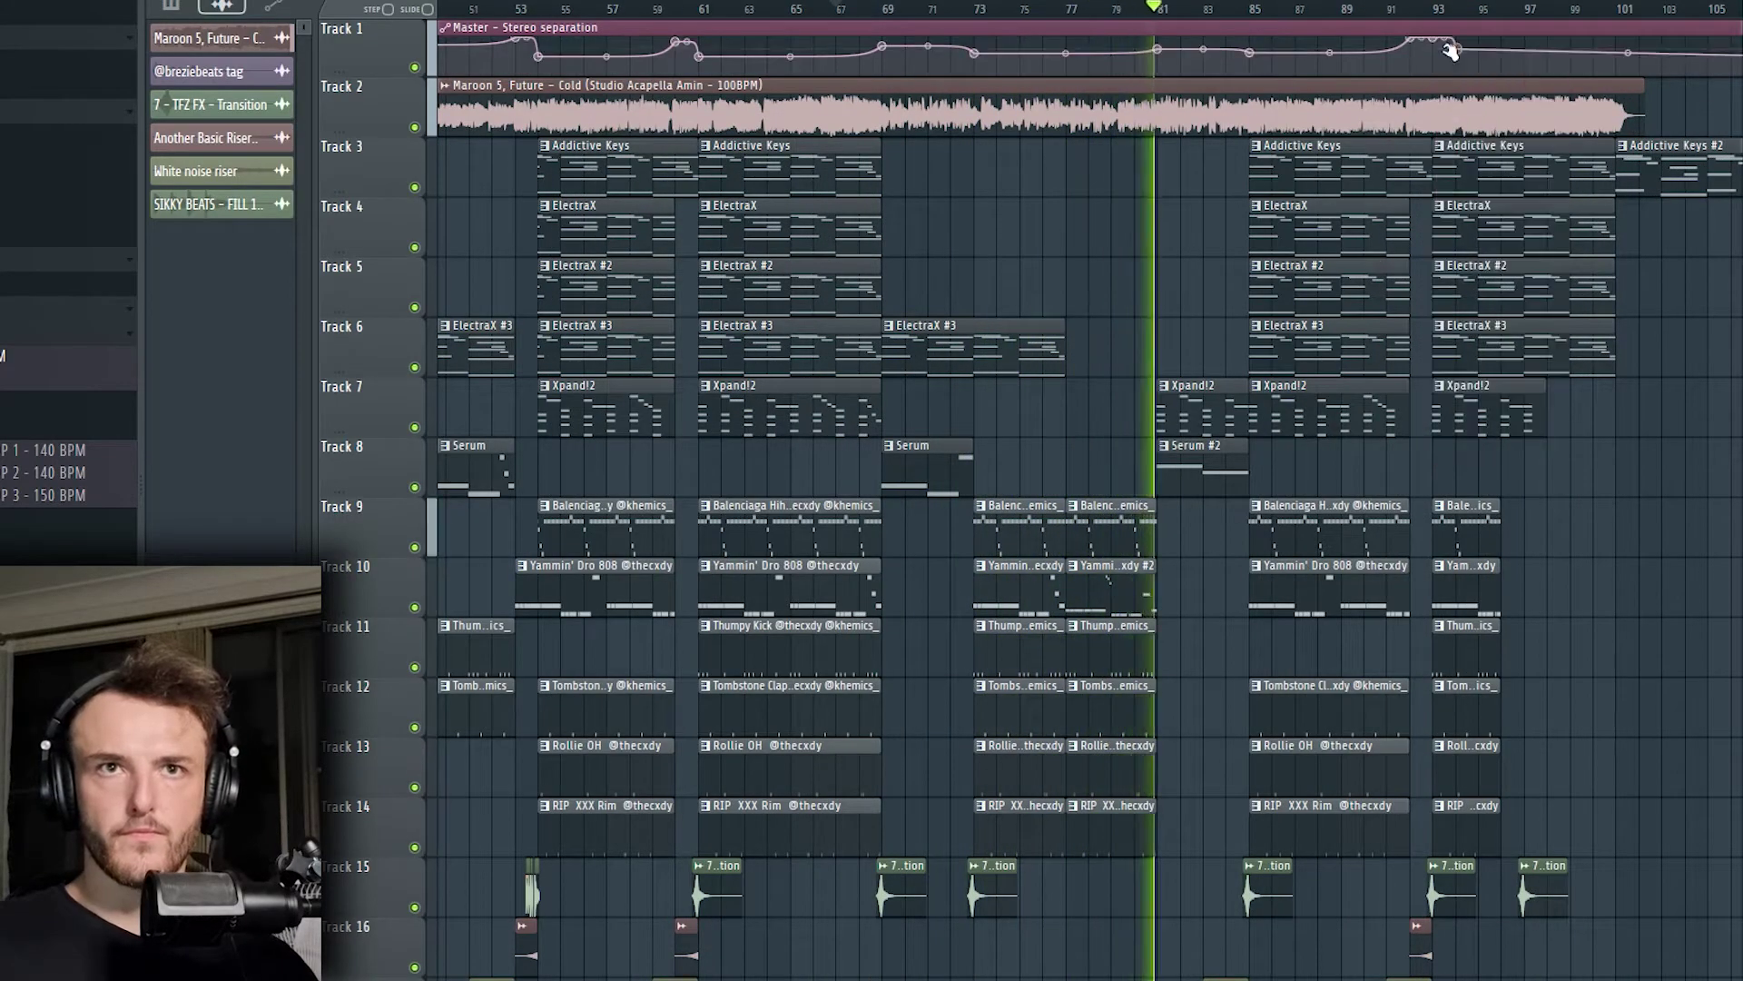
scroll(1453, 53, up, 5)
drag(1453, 52, 1374, 56)
Set the stereo separation automation points at bars 60 and 92 to Double curve mode.
scroll(1418, 427, down, 8)
scroll(1288, 202, up, 2)
scroll(883, 73, up, 3)
right_click(670, 46)
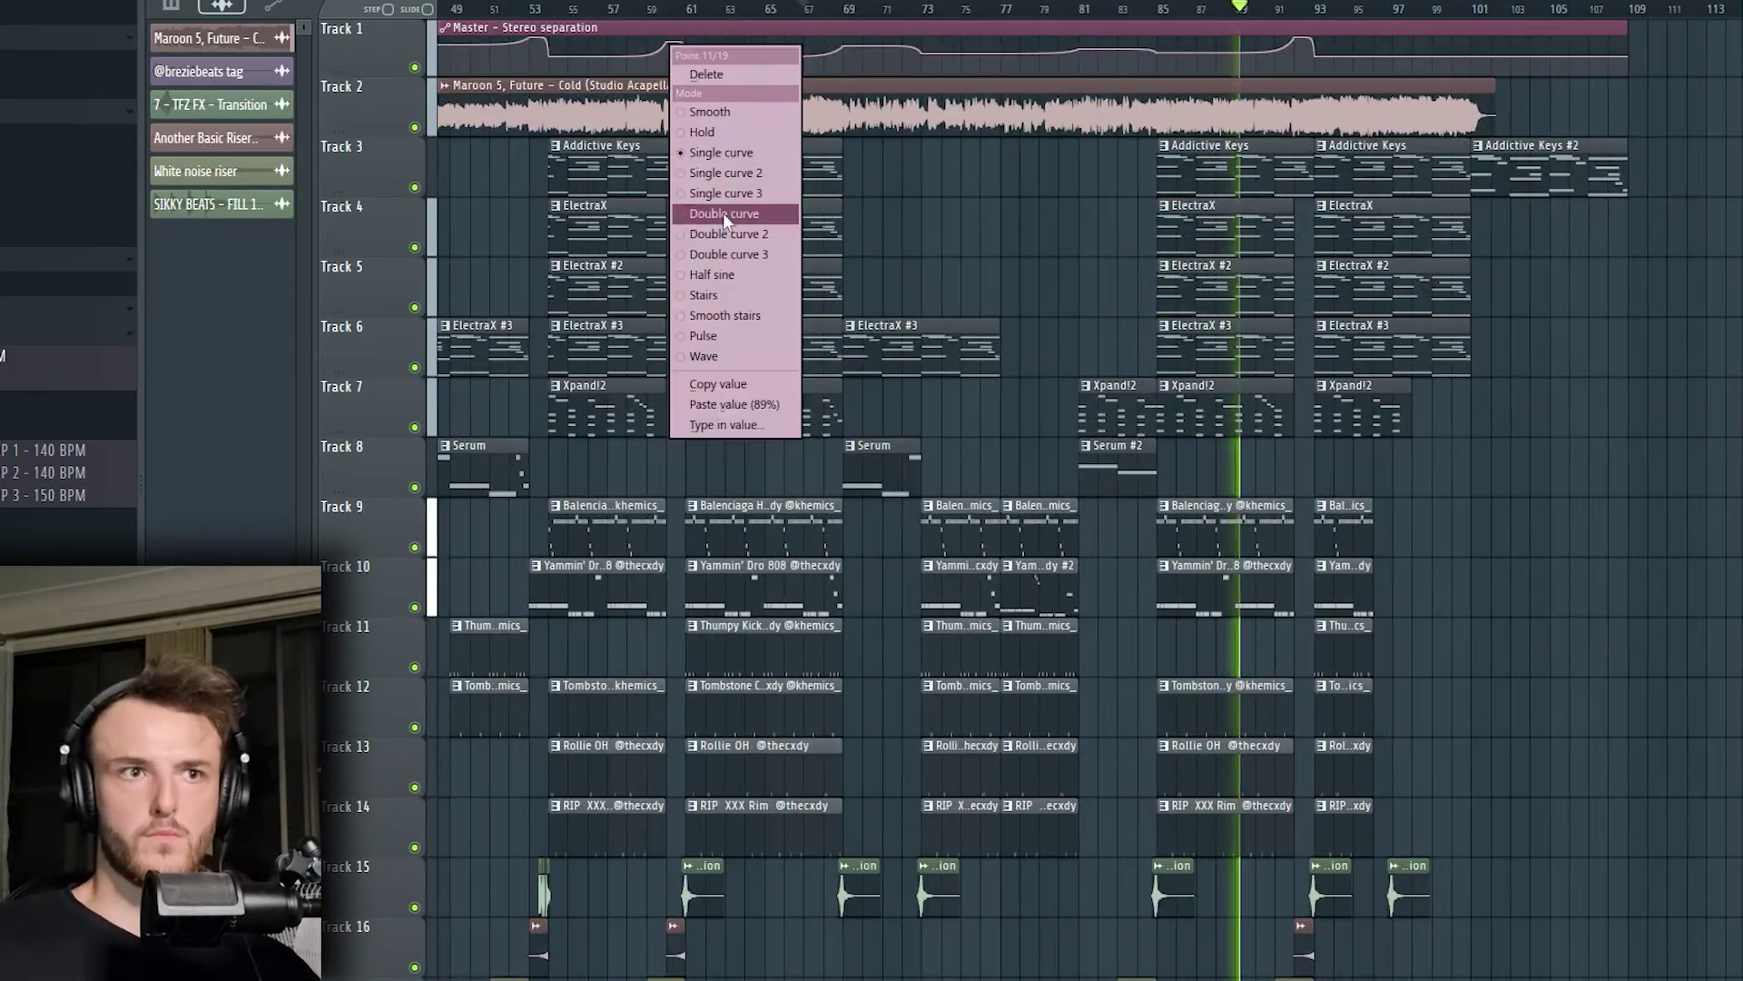
click(723, 214)
right_click(1299, 46)
click(1351, 214)
scroll(1526, 390, down, 4)
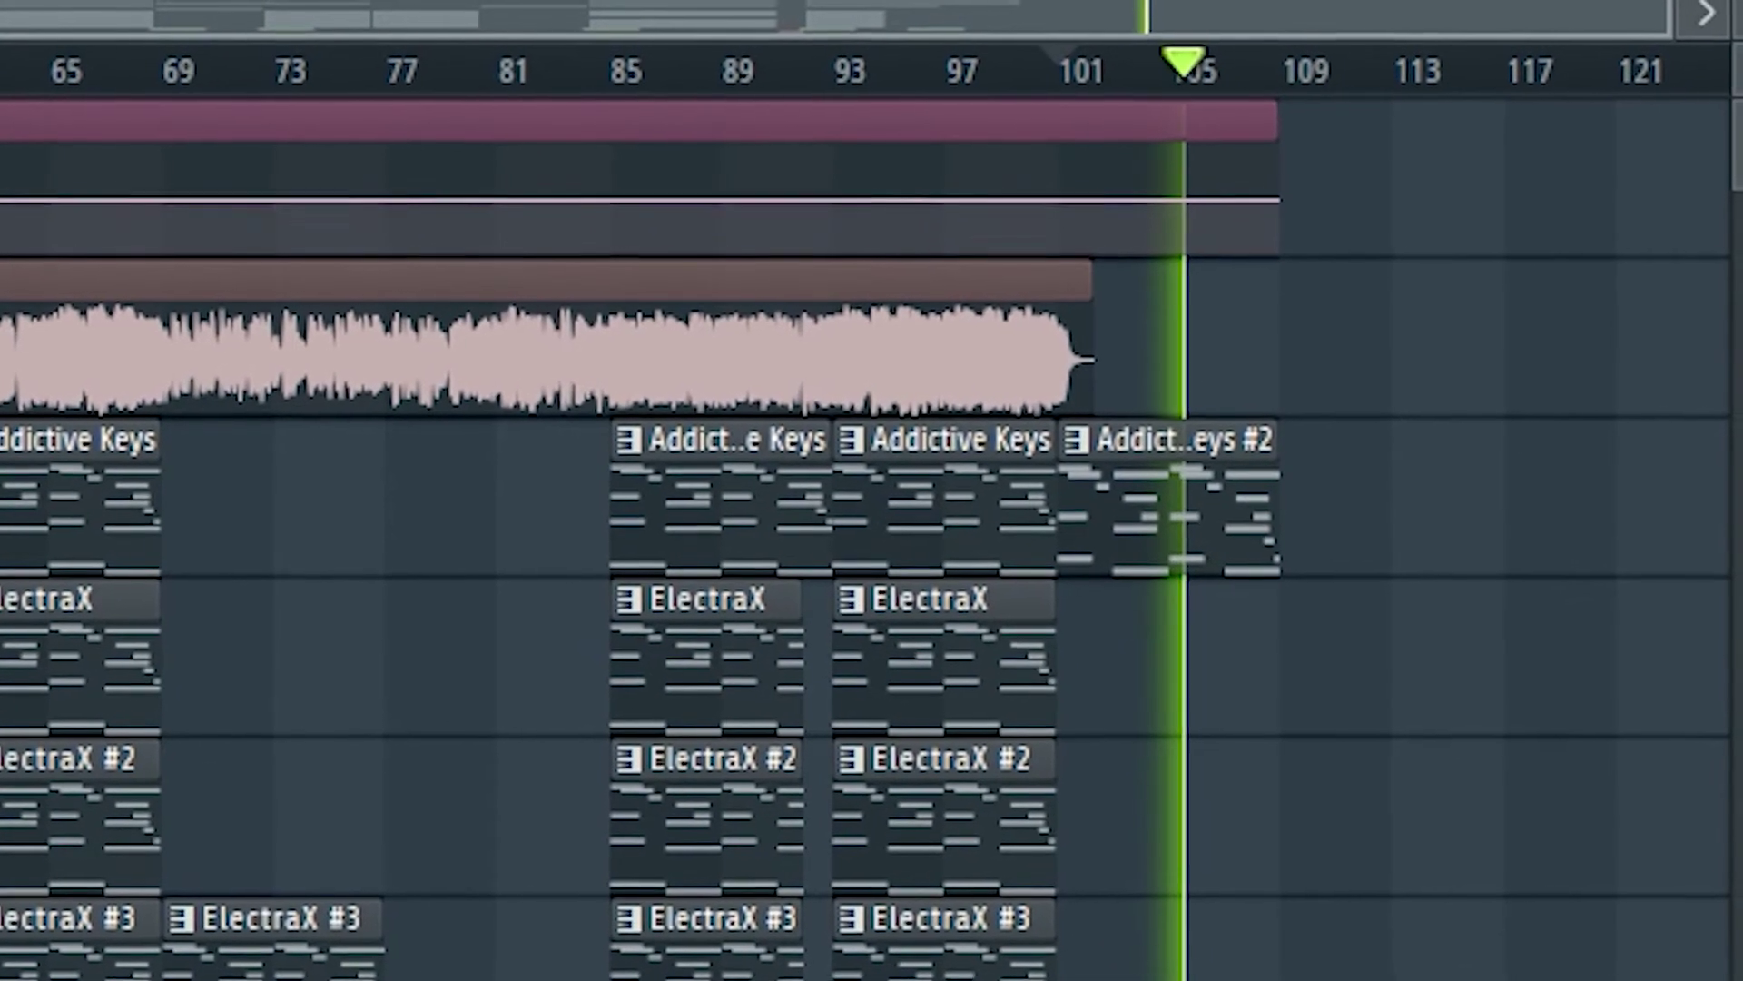
scroll(1134, 508, up, 9)
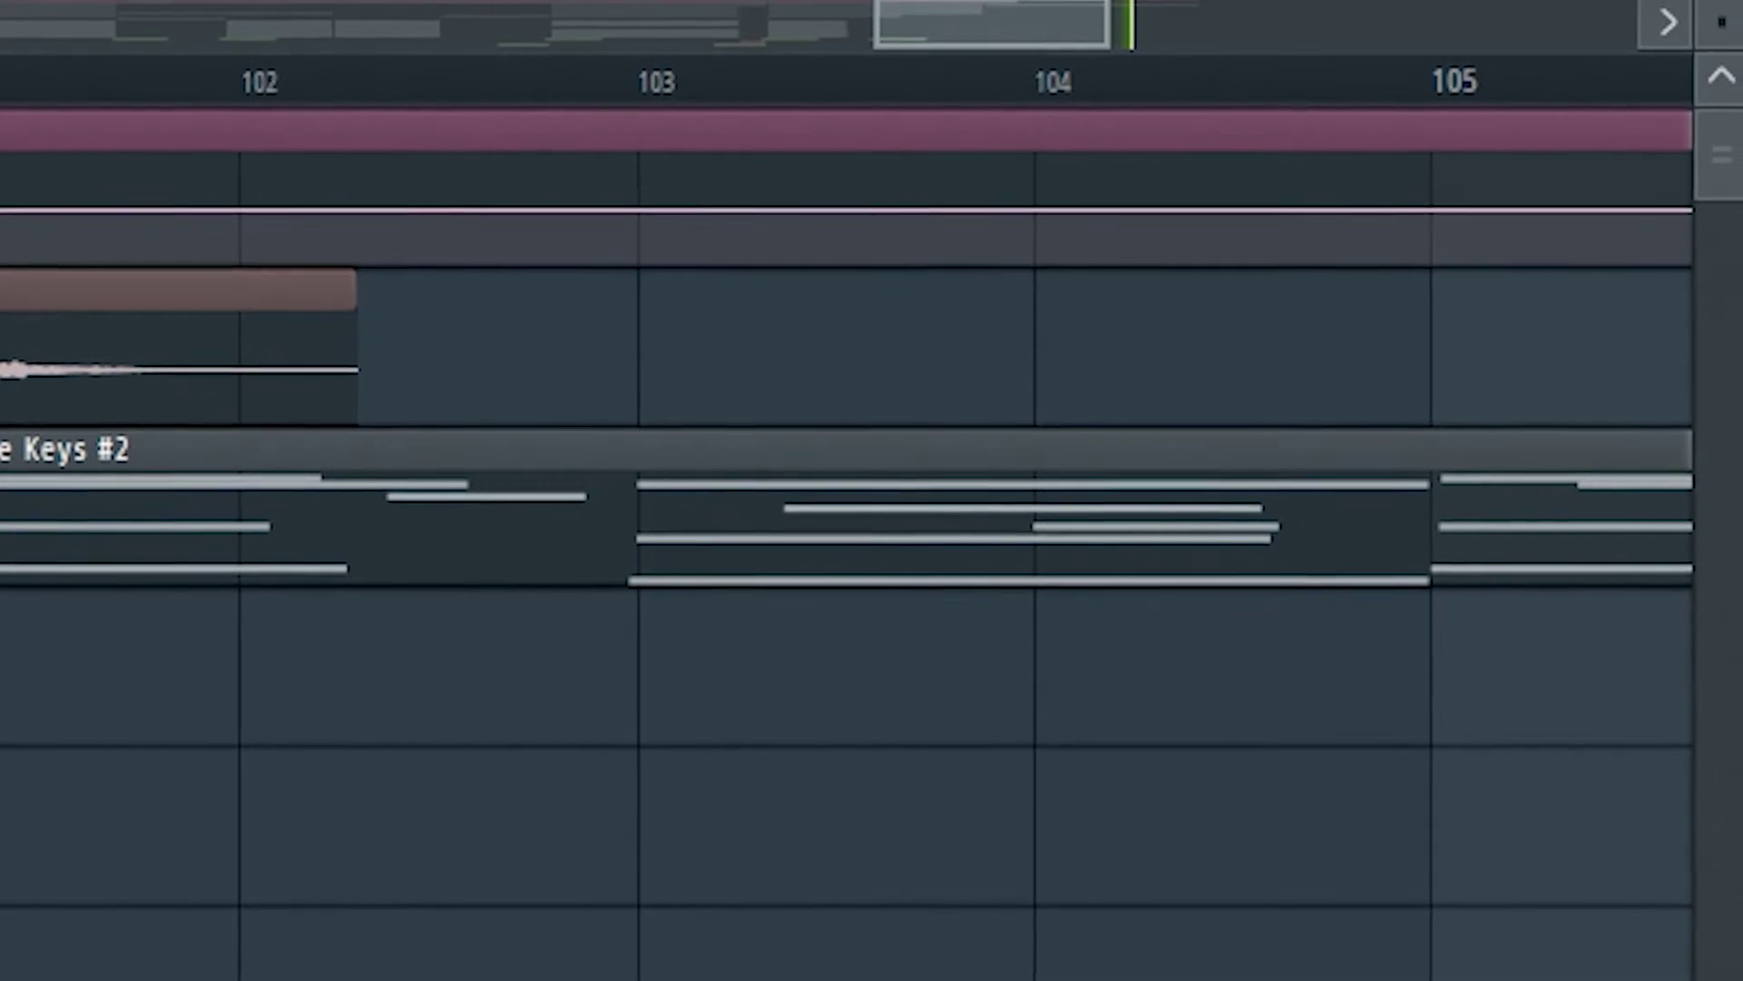
scroll(600, 508, down, 6)
scroll(545, 509, up, 6)
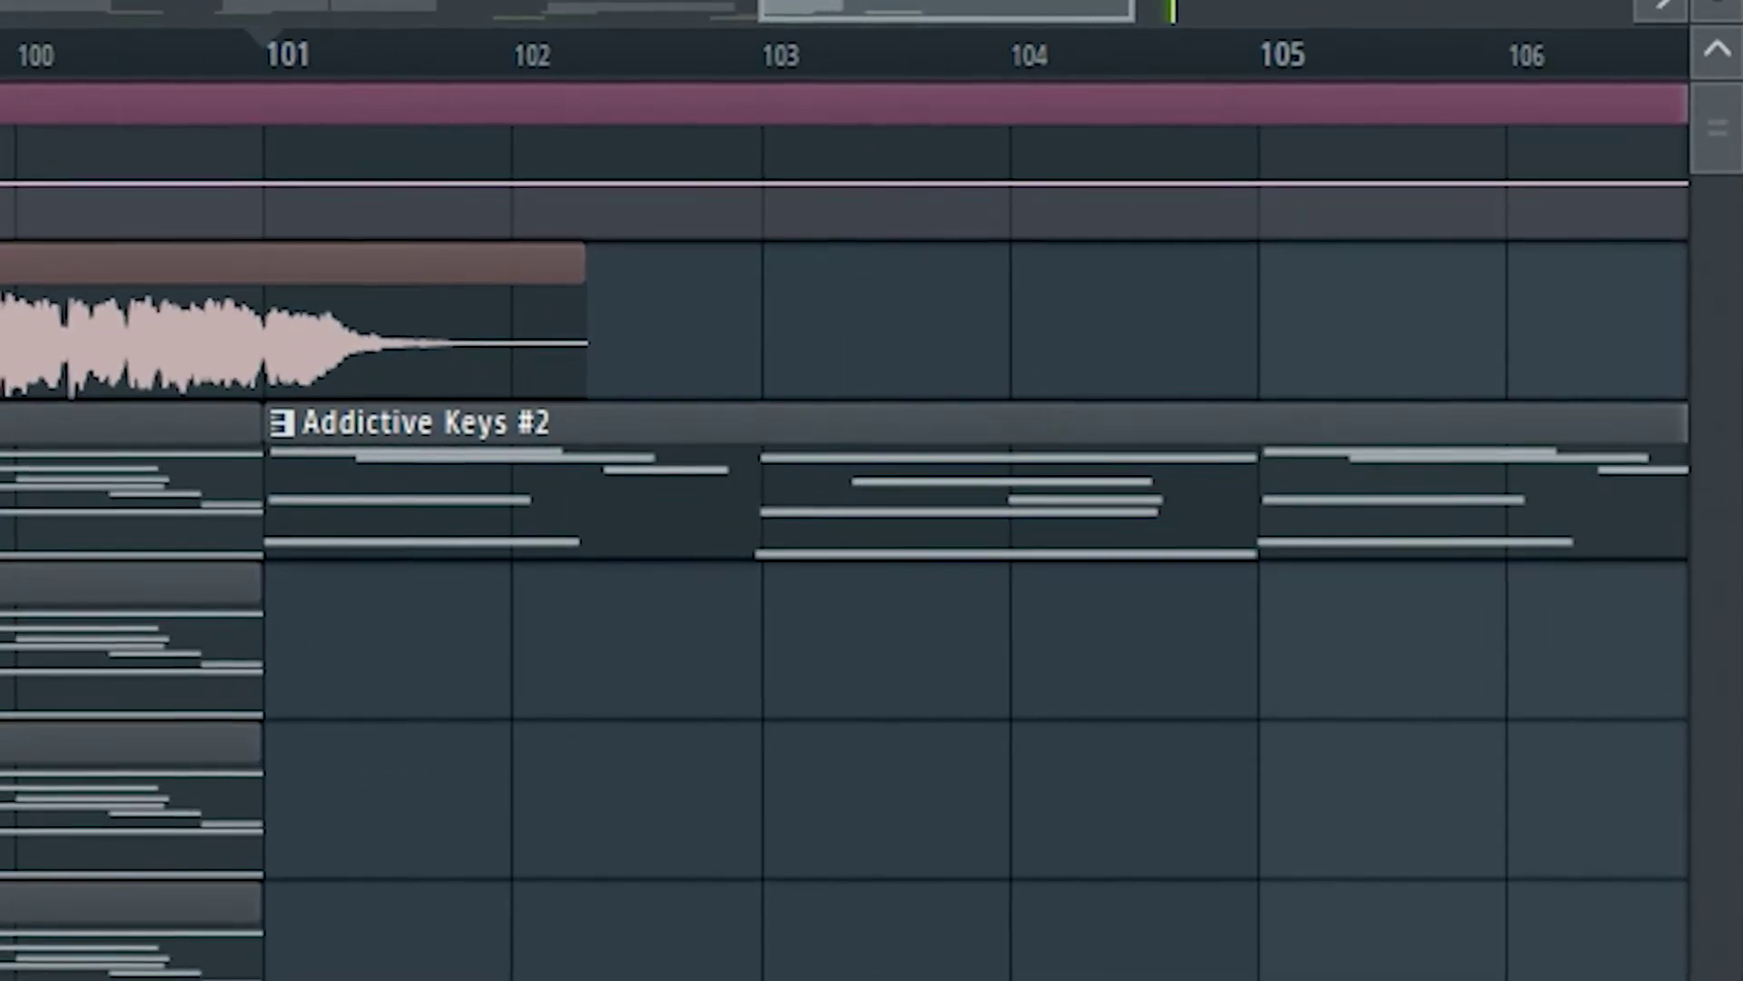
scroll(1148, 508, down, 10)
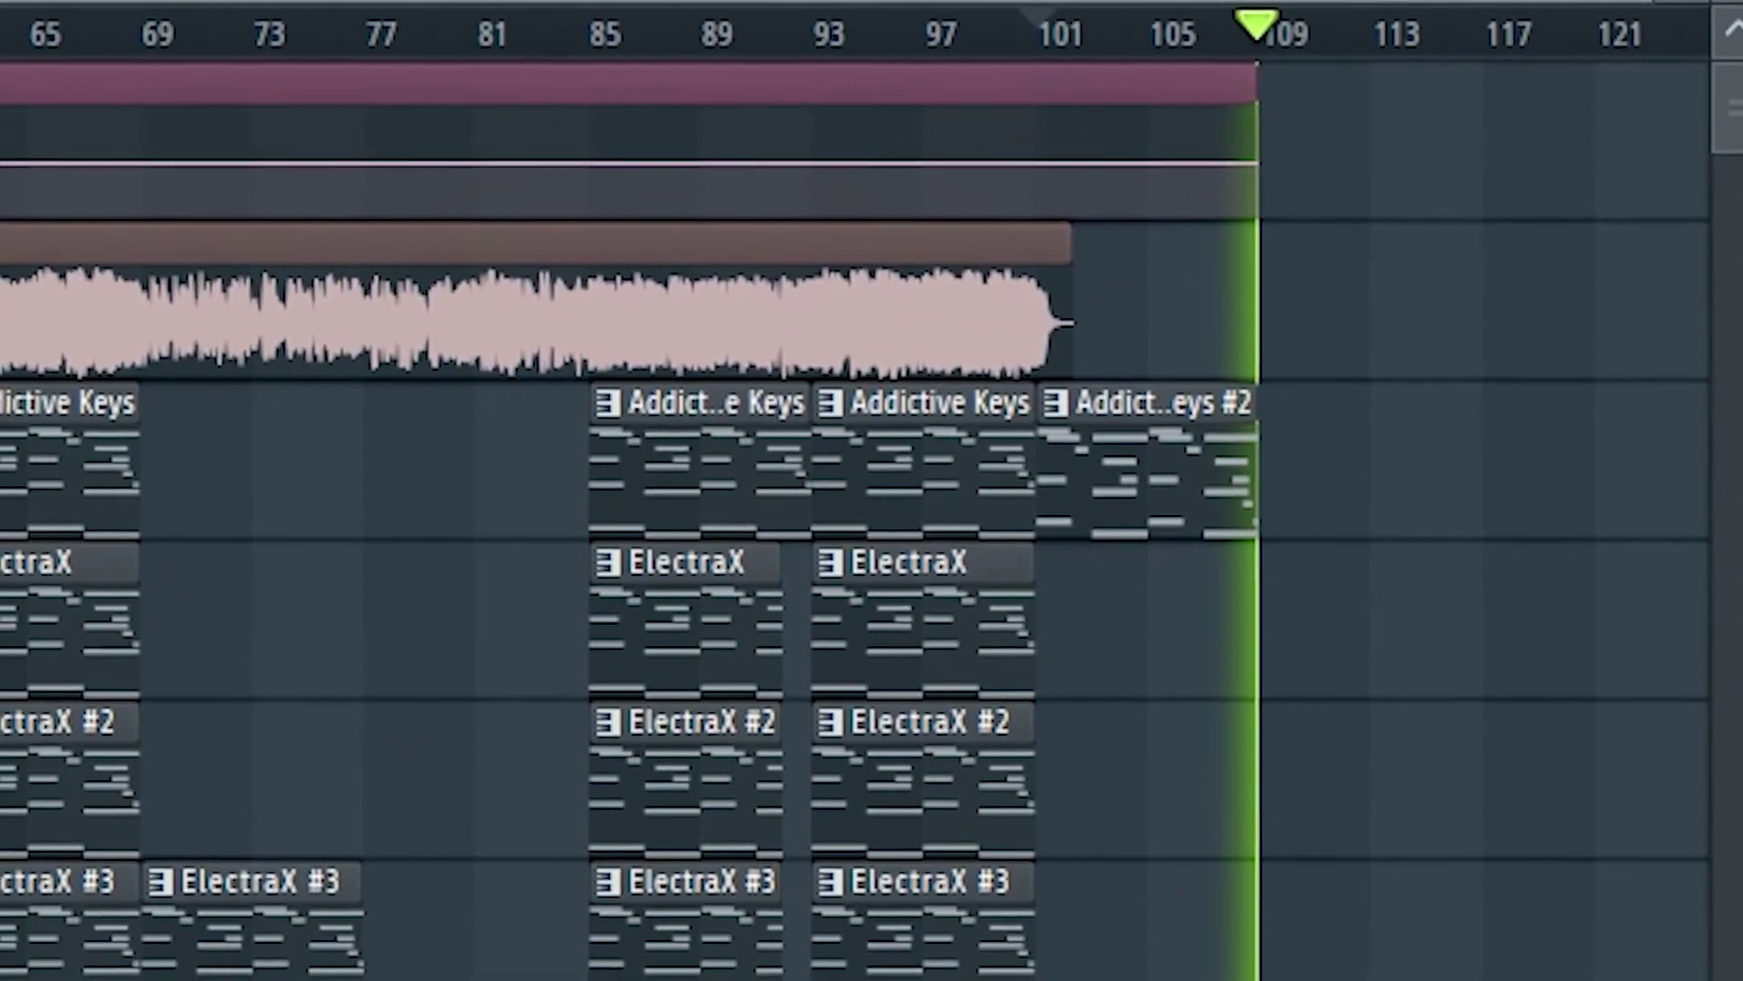